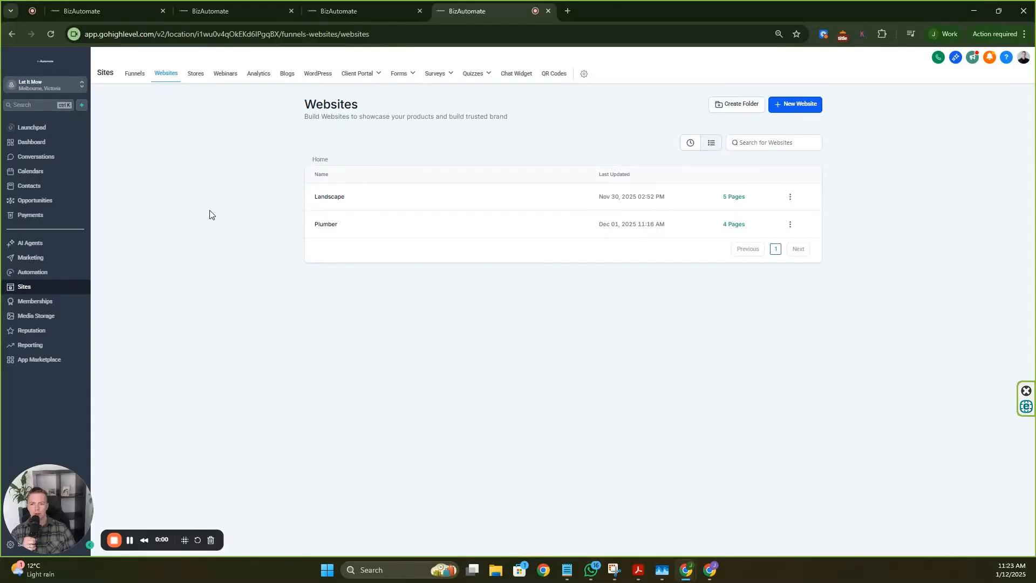
pyautogui.click(33, 87)
pyautogui.click(283, 178)
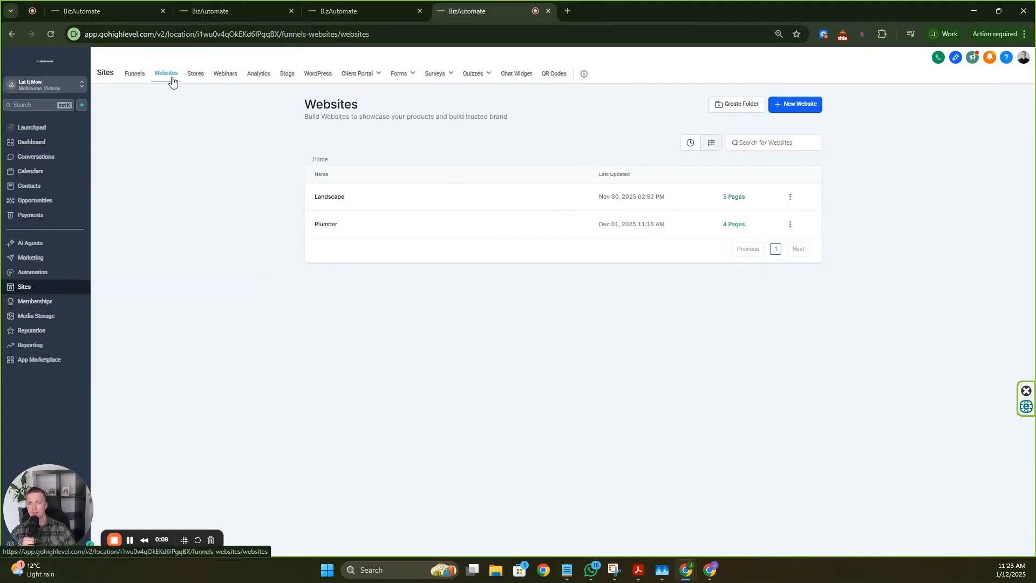
pyautogui.click(142, 79)
pyautogui.click(162, 78)
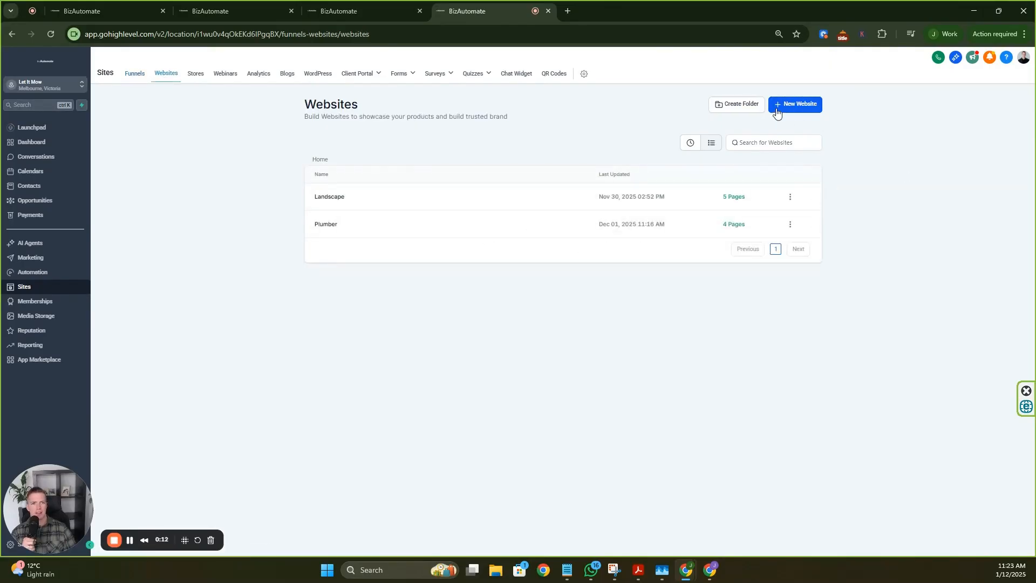
# - Start a new website from templates and browse the website template library
pyautogui.click(777, 113)
pyautogui.click(627, 294)
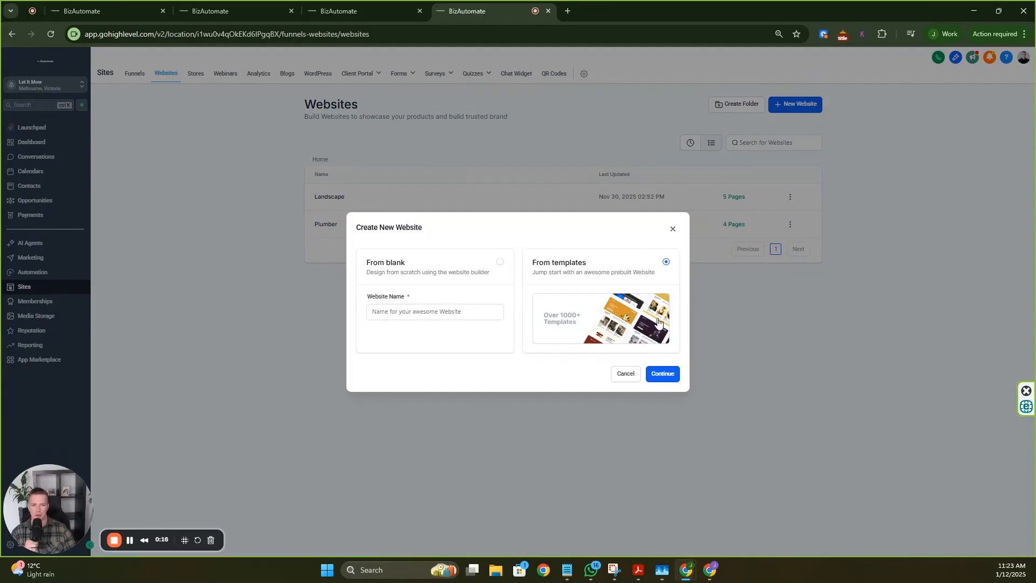
pyautogui.click(663, 378)
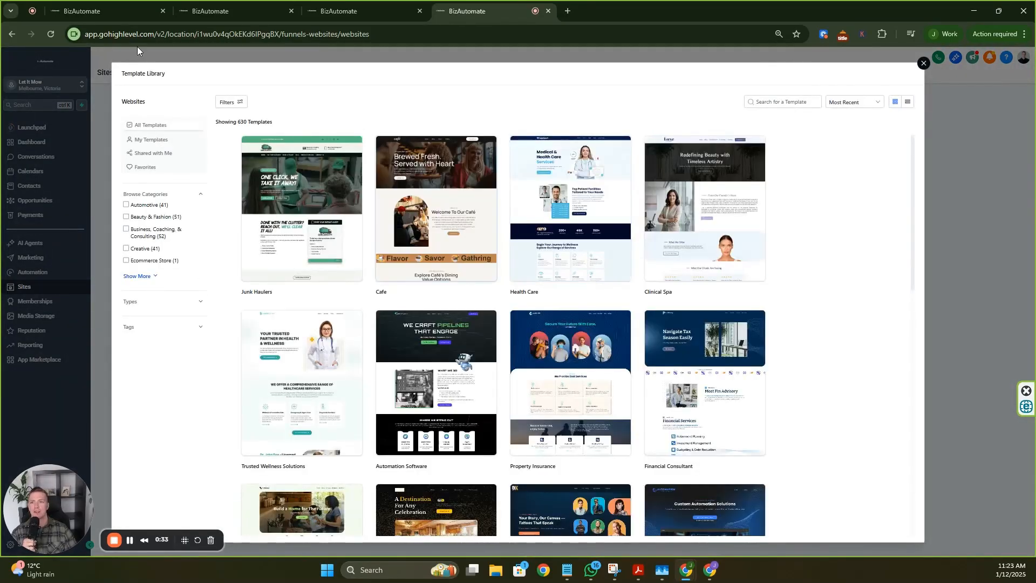
pyautogui.scroll(-4, 621, 308)
pyautogui.scroll(4, 621, 309)
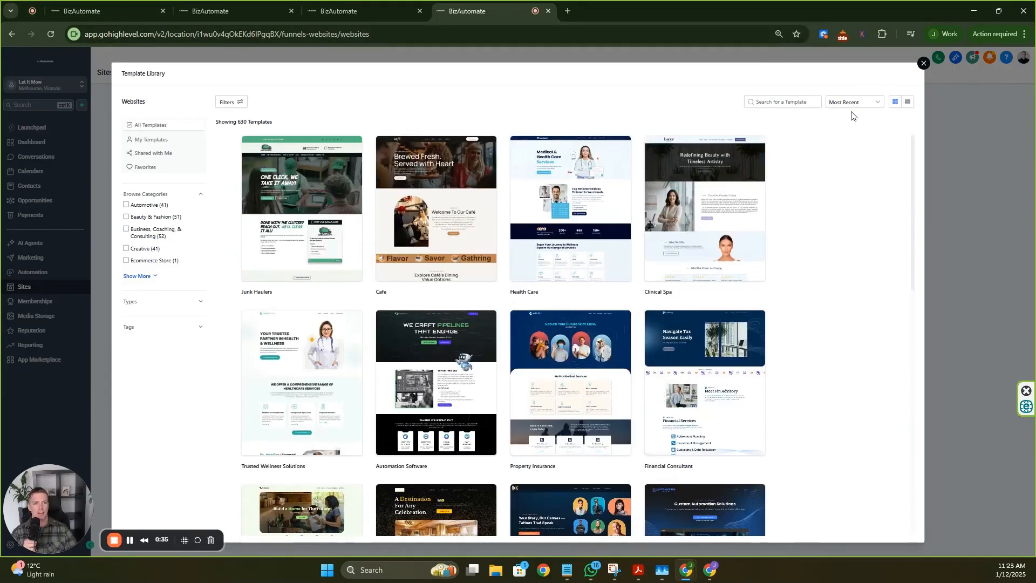
# - Search the template library for "lawn" and choose the Yard Maintenance template
pyautogui.click(792, 102)
pyautogui.write('lawn')
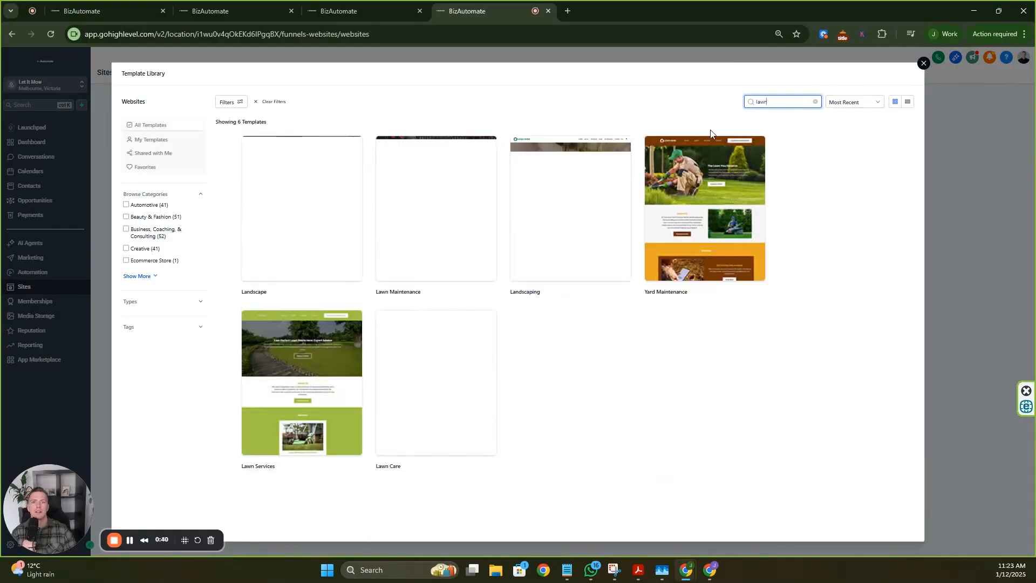
pyautogui.moveTo(722, 213)
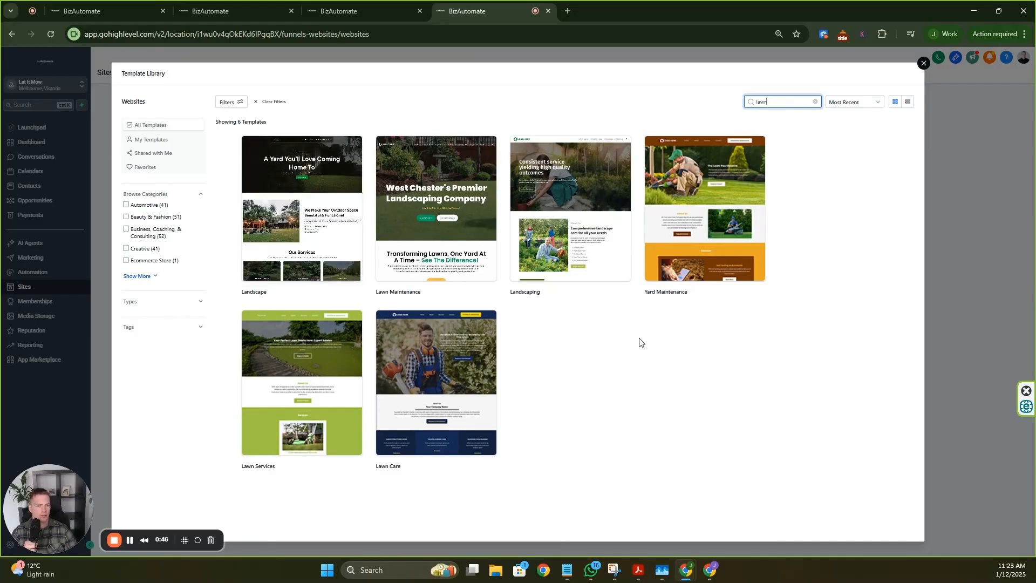
pyautogui.click(721, 200)
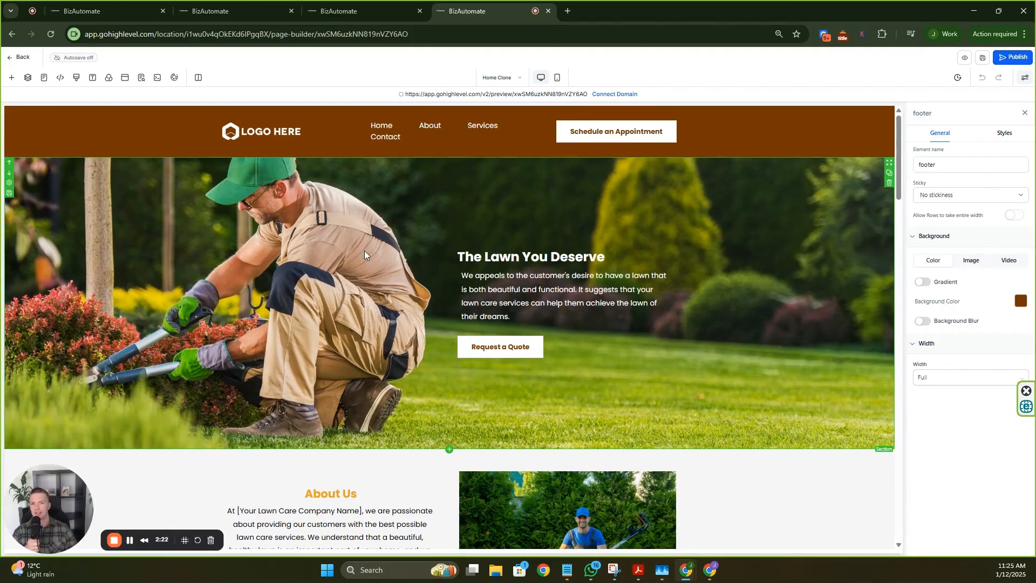
# - Replace the header navigation menu's brand logo with the round Let It Mow logo from media storage
pyautogui.click(249, 137)
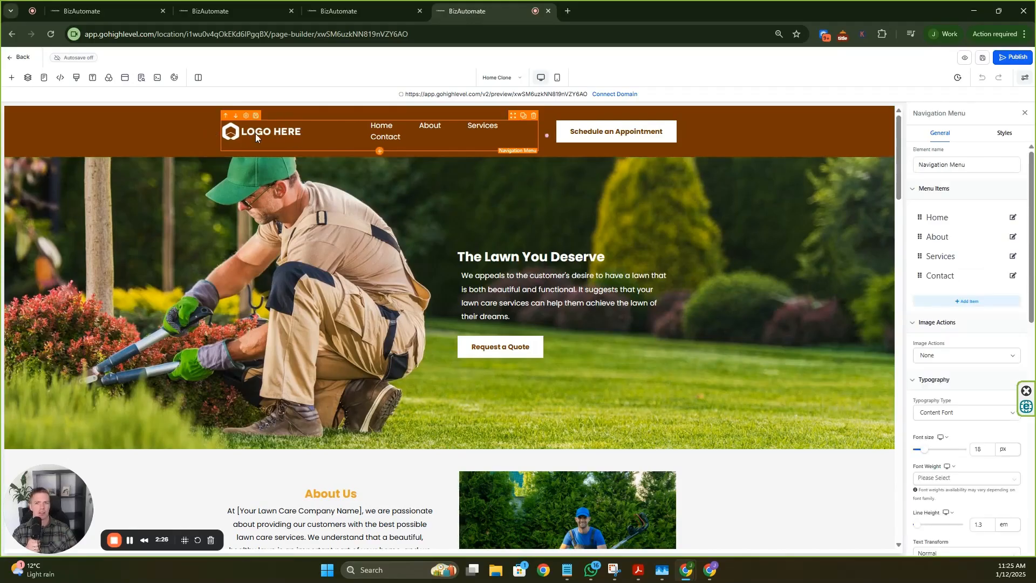
pyautogui.scroll(-5, 989, 345)
pyautogui.scroll(-3, 988, 346)
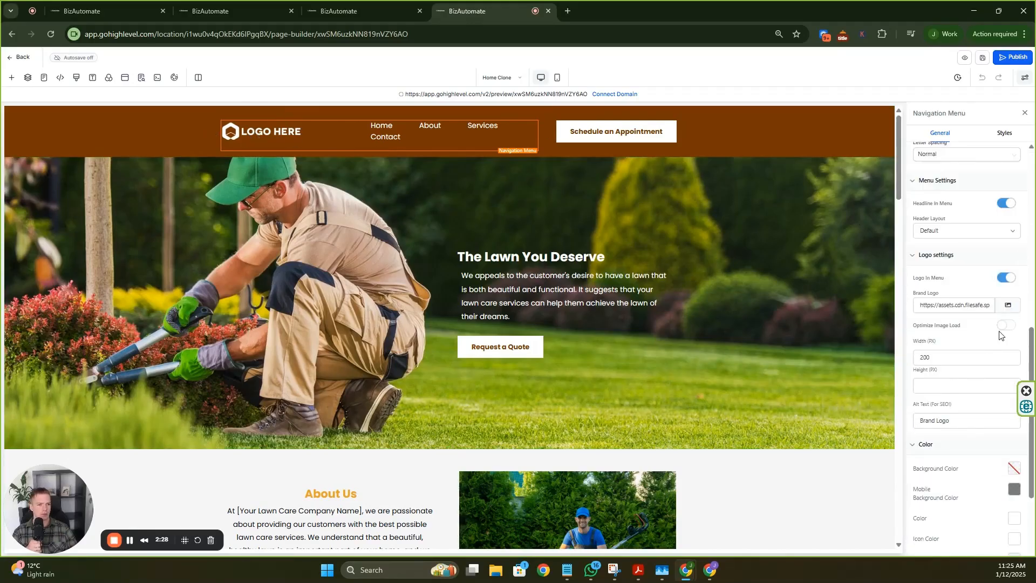
pyautogui.click(1008, 304)
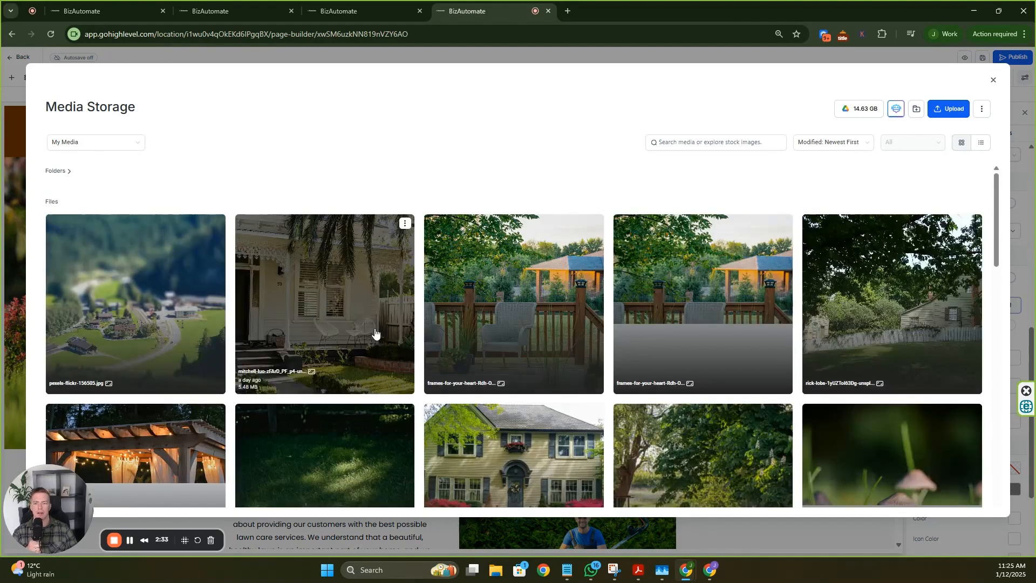
pyautogui.scroll(-5, 372, 336)
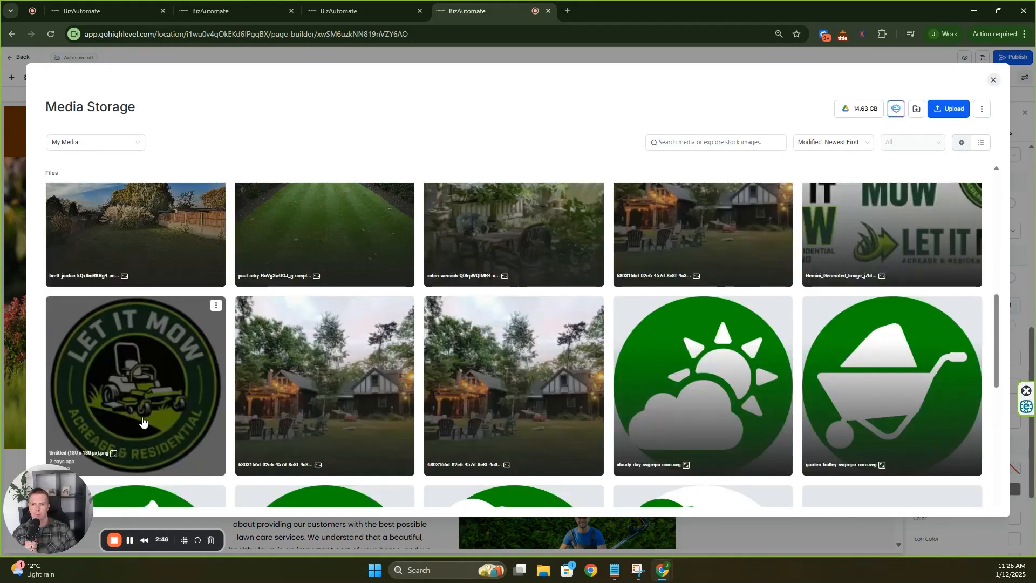
pyautogui.click(142, 421)
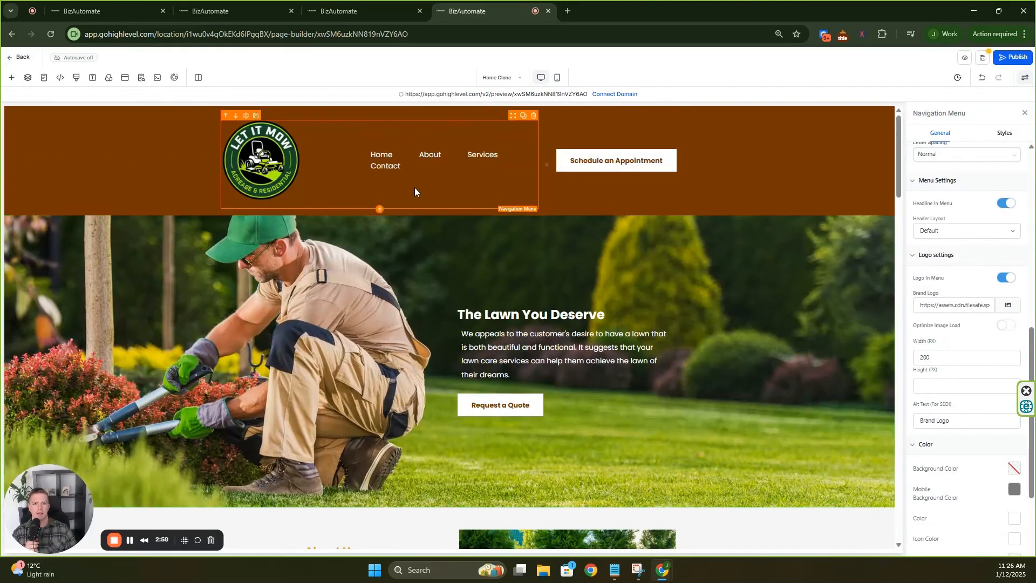
# - Review the navigation menu's settings and the Contact item's link options, closing its configuration without submitting
pyautogui.scroll(10, 930, 305)
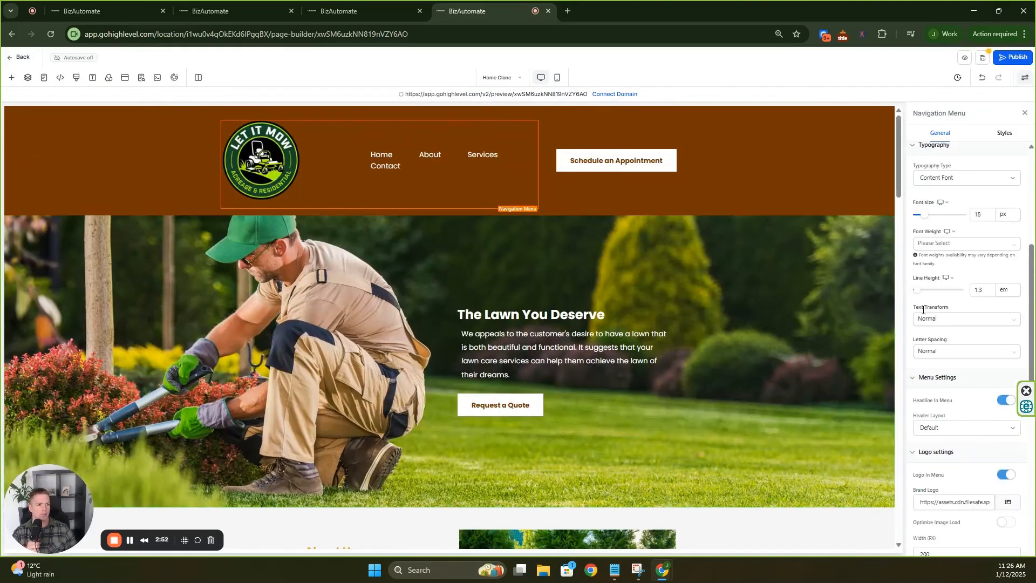
pyautogui.scroll(-2, 930, 305)
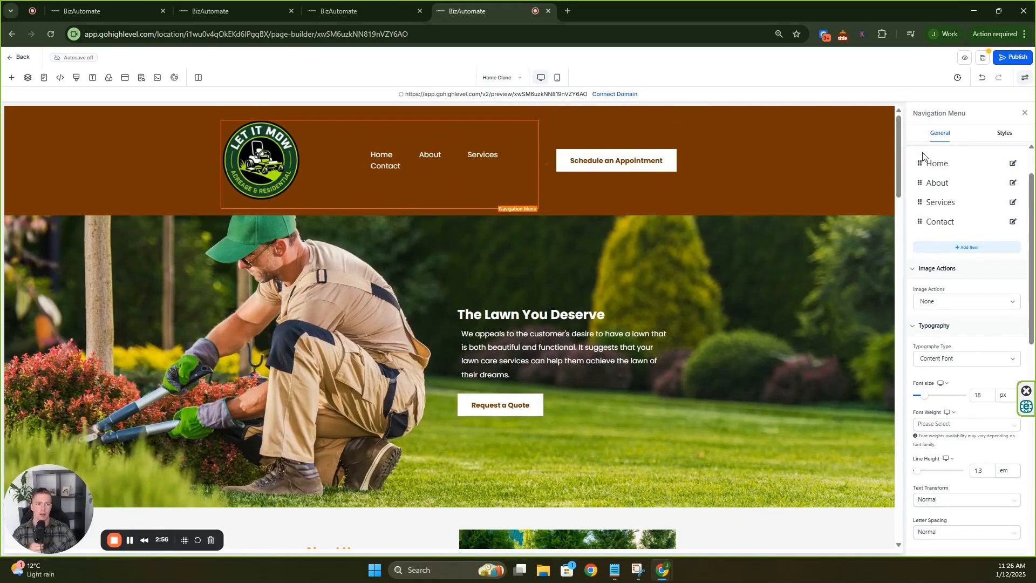
pyautogui.scroll(-4, 983, 307)
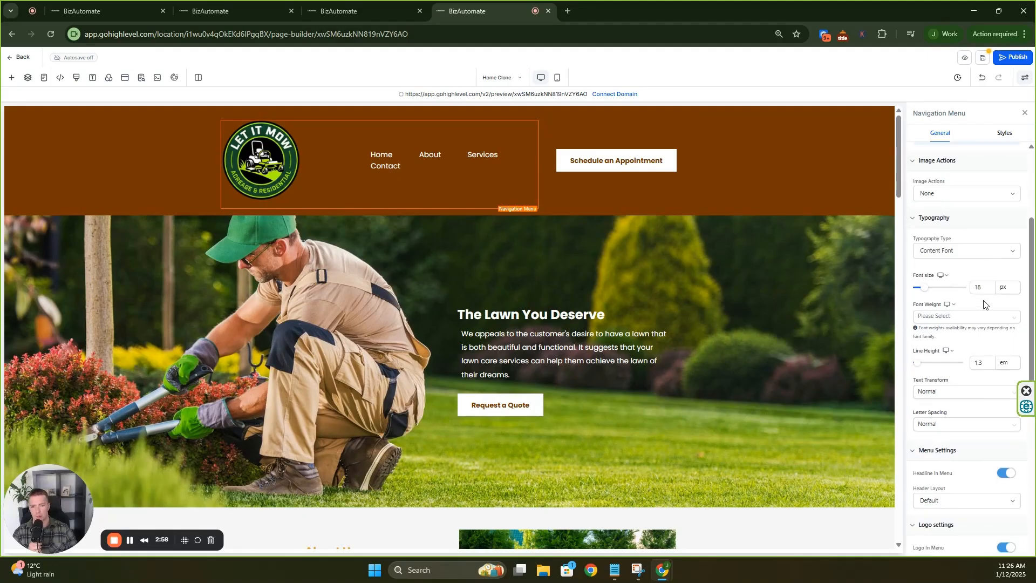
pyautogui.scroll(5, 977, 334)
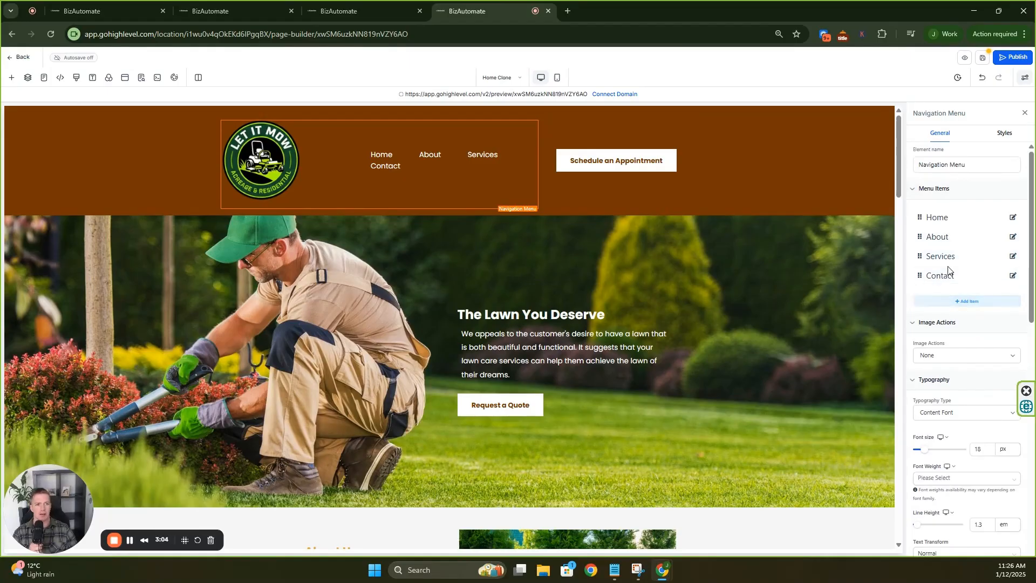
pyautogui.click(1014, 277)
pyautogui.click(522, 295)
pyautogui.click(521, 297)
pyautogui.click(513, 296)
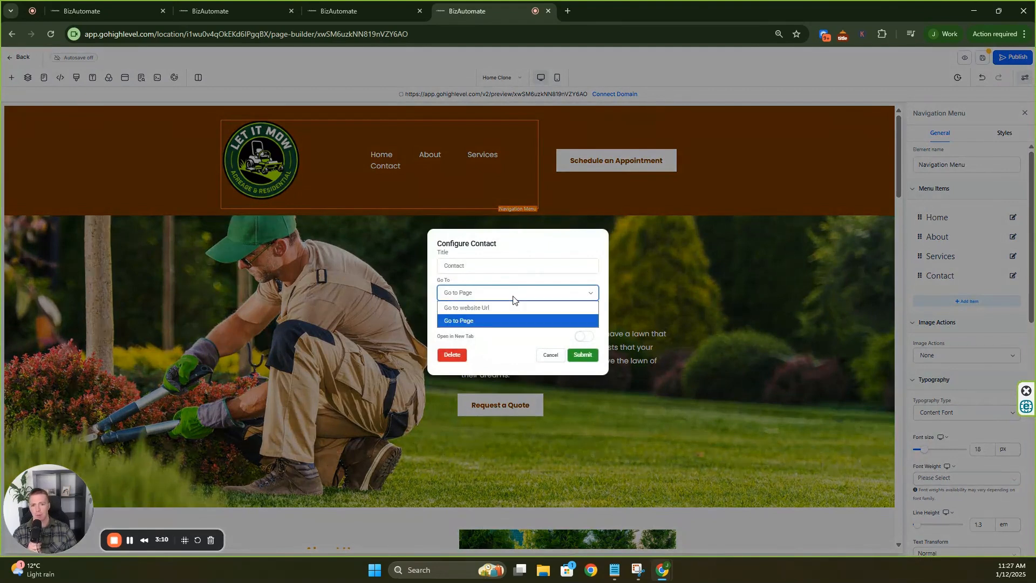
pyautogui.click(506, 304)
pyautogui.click(506, 323)
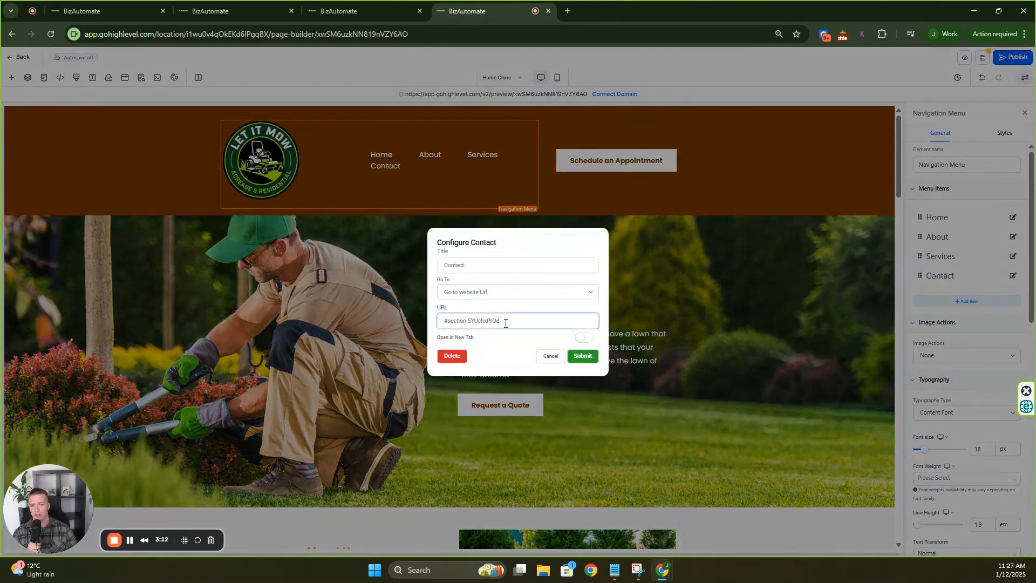
pyautogui.click(551, 357)
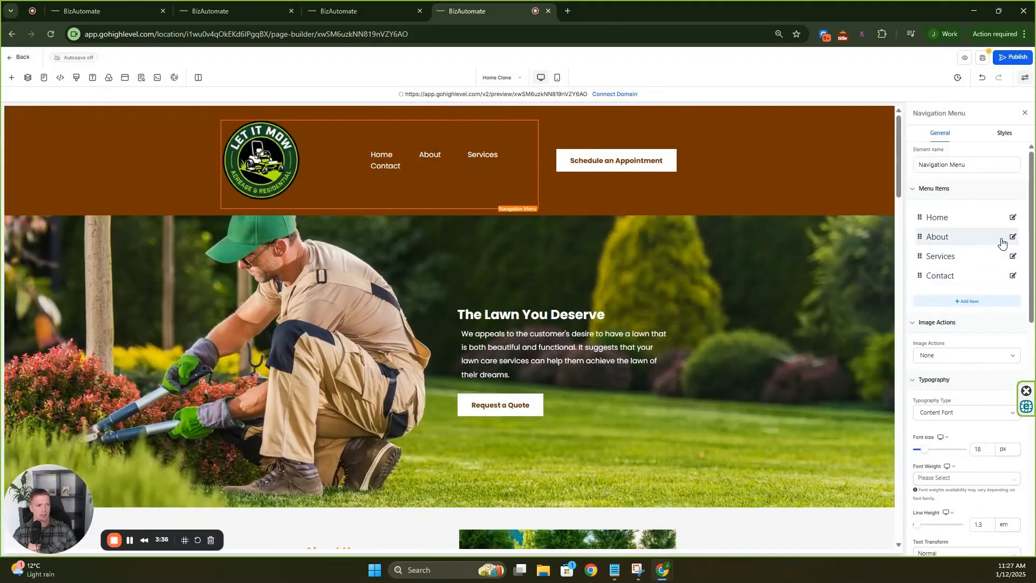
# - Find the FAQs section on the page and copy the CSS selector from its style settings
pyautogui.scroll(-15, 597, 289)
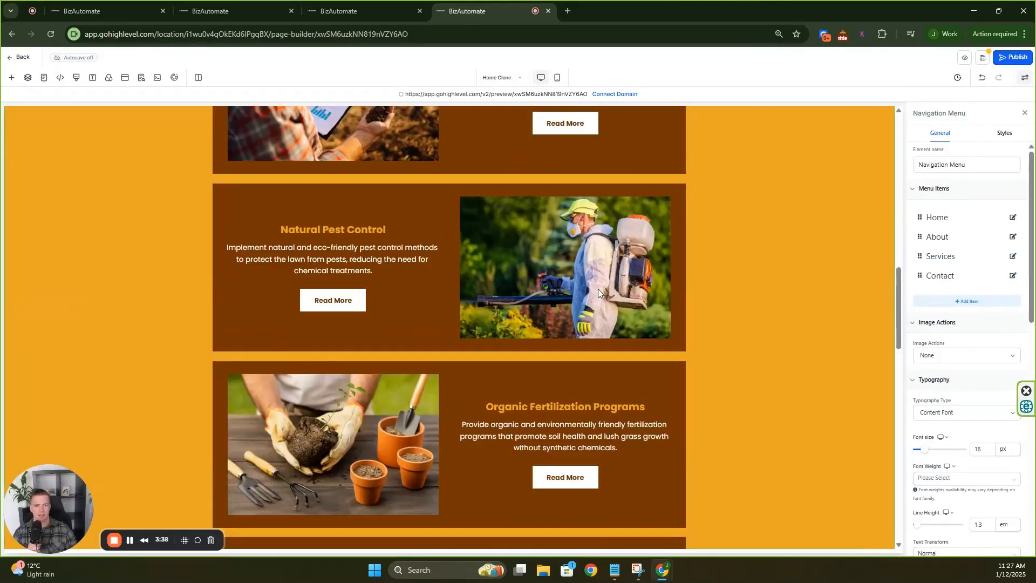
pyautogui.scroll(-3, 598, 290)
pyautogui.scroll(-4, 601, 290)
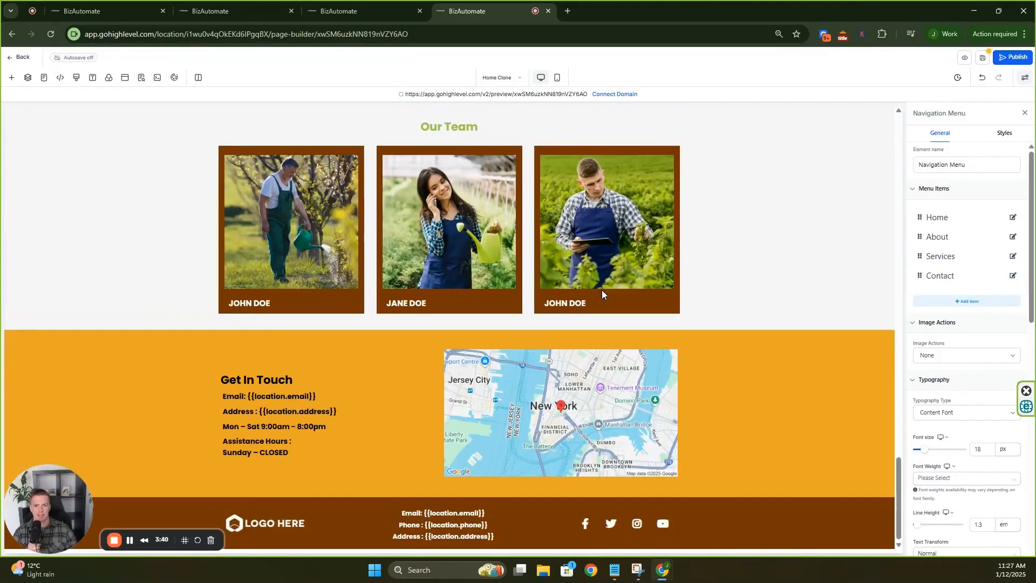
pyautogui.scroll(7, 602, 289)
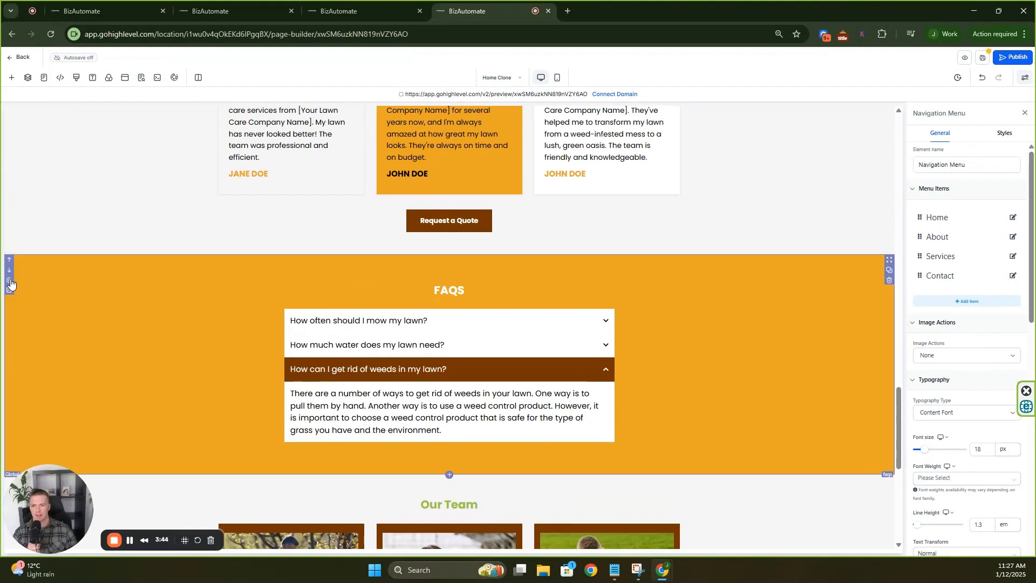
pyautogui.click(10, 282)
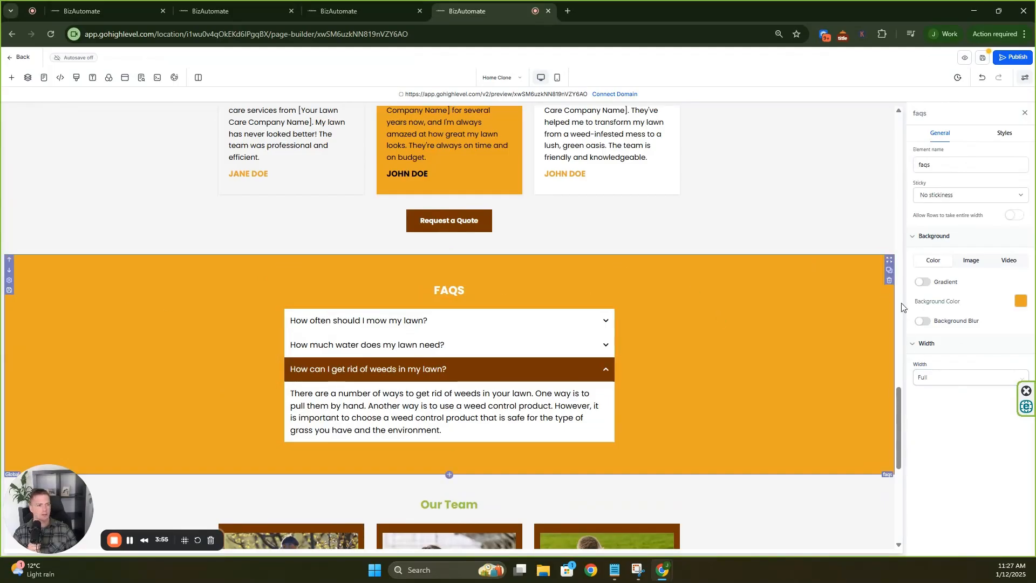
pyautogui.click(999, 141)
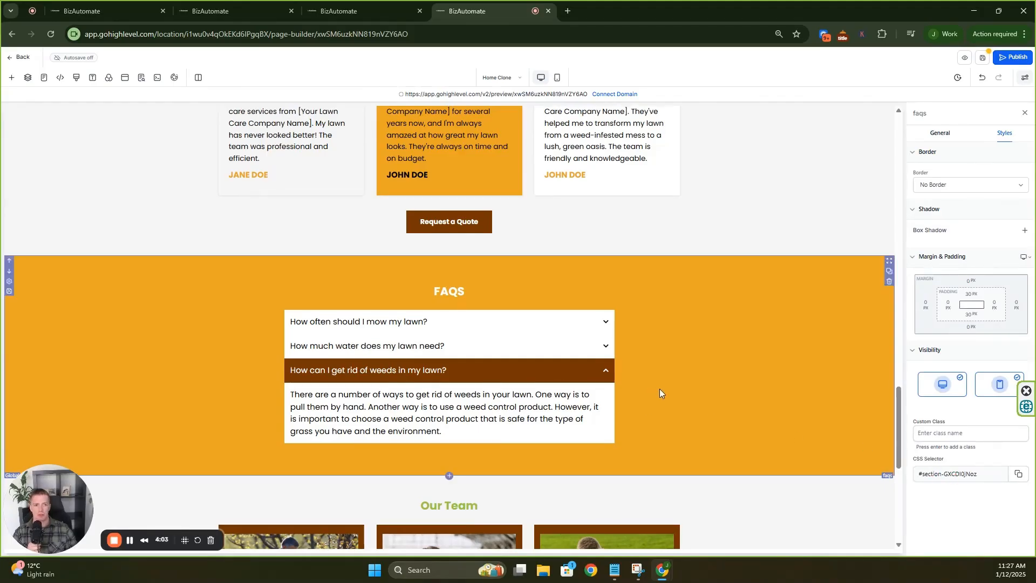
# - Set the About menu item's URL to the copied selector #section-GXCDI0jNoz and submit it
pyautogui.scroll(20, 656, 391)
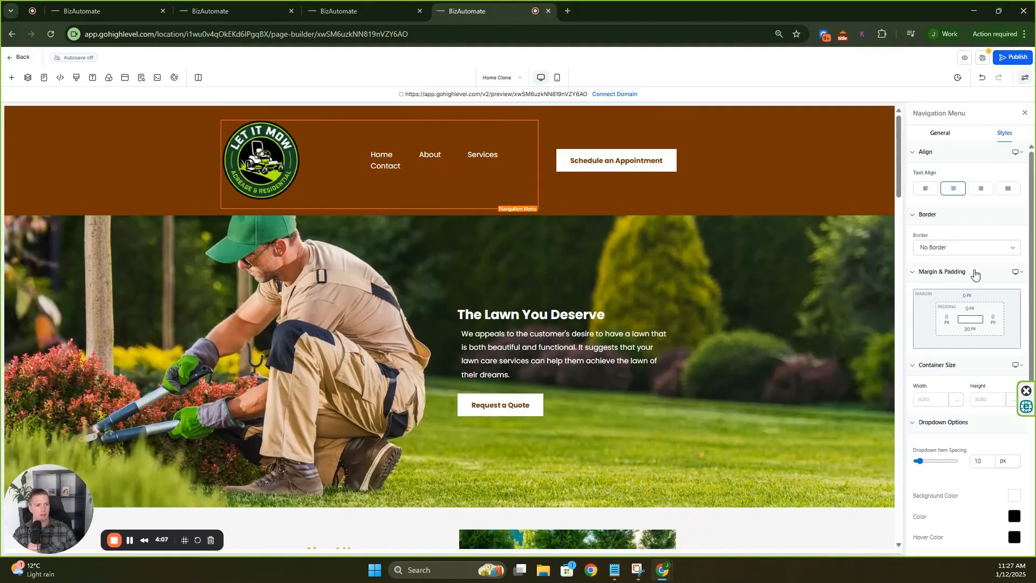
pyautogui.scroll(-4, 1004, 305)
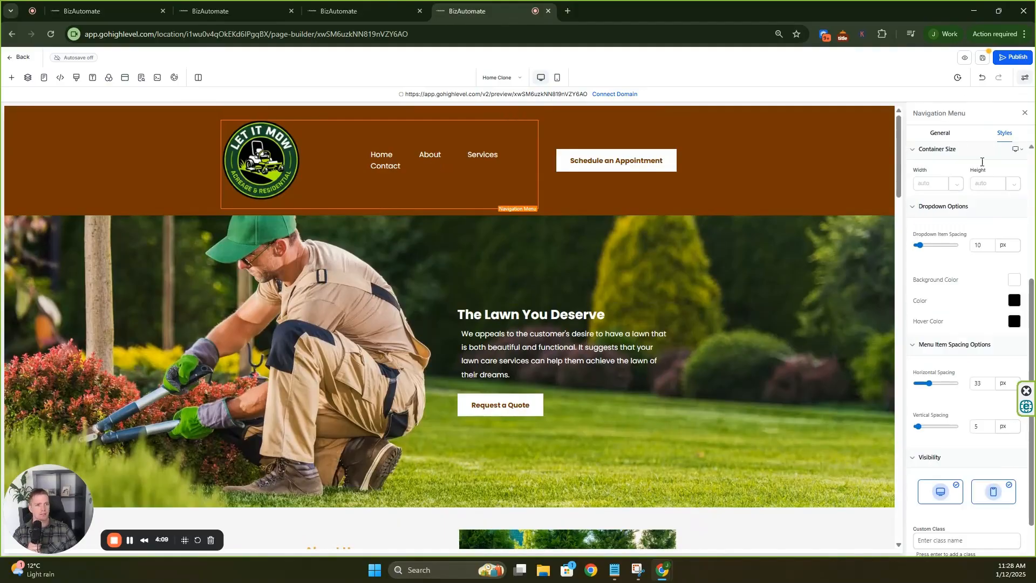
pyautogui.click(941, 133)
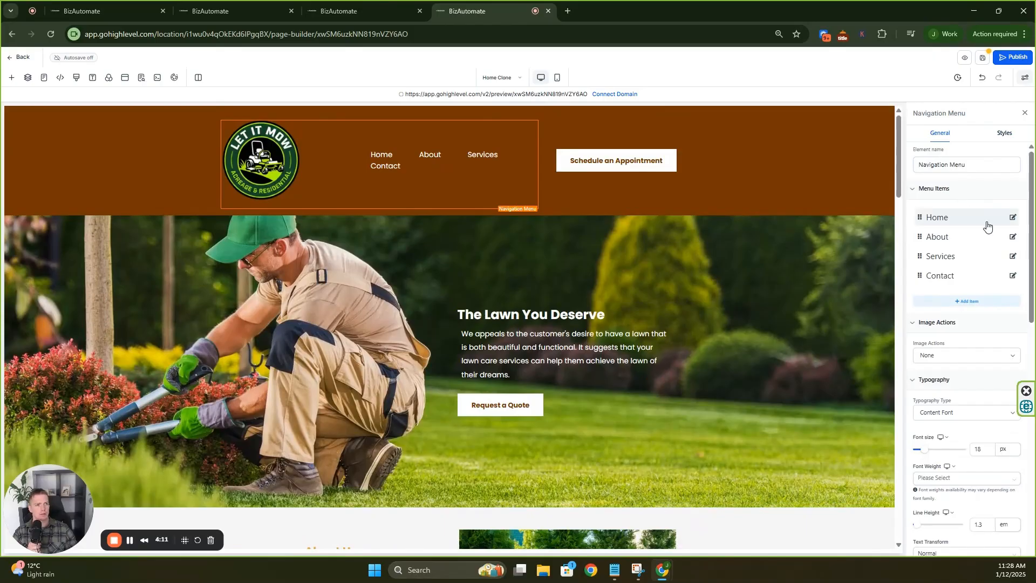
pyautogui.click(1013, 236)
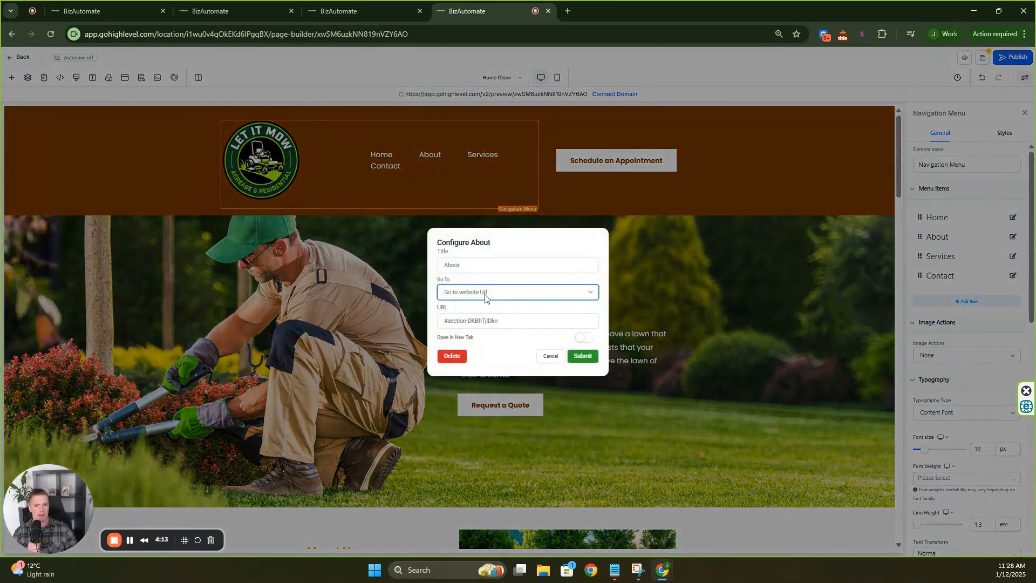
pyautogui.tripleClick(474, 320)
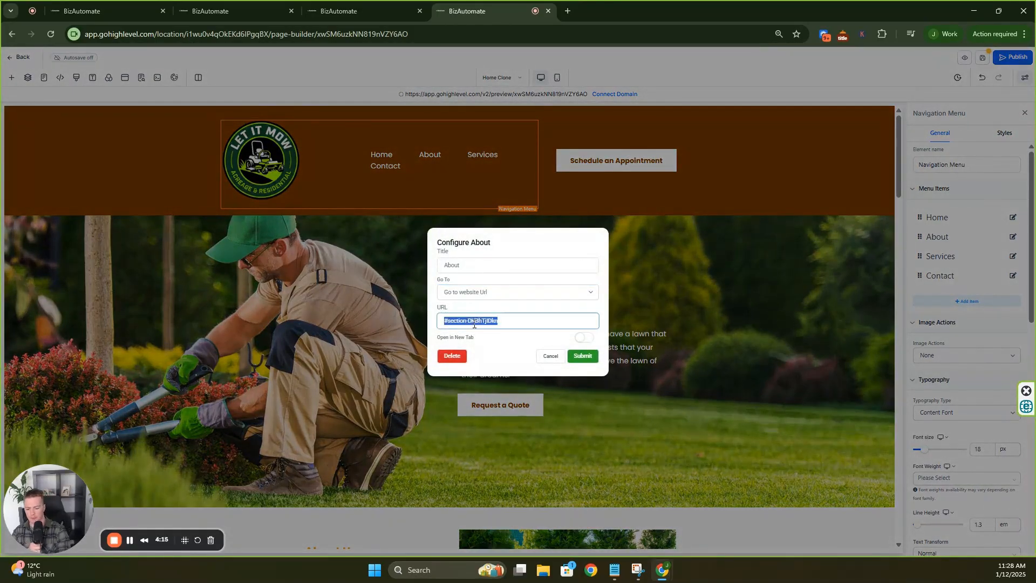
pyautogui.write('#section-GXCDI0jNoz')
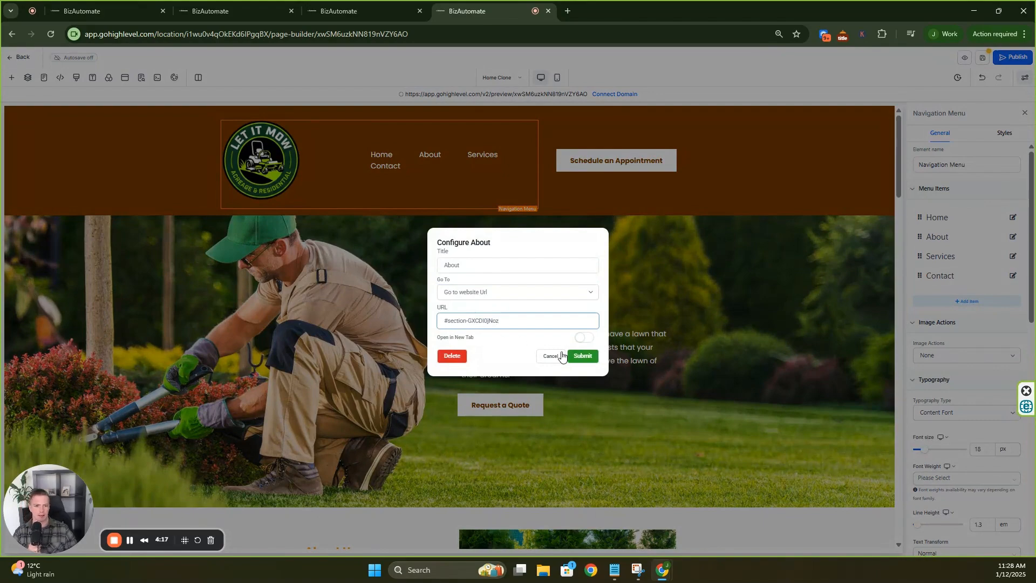
pyautogui.click(577, 356)
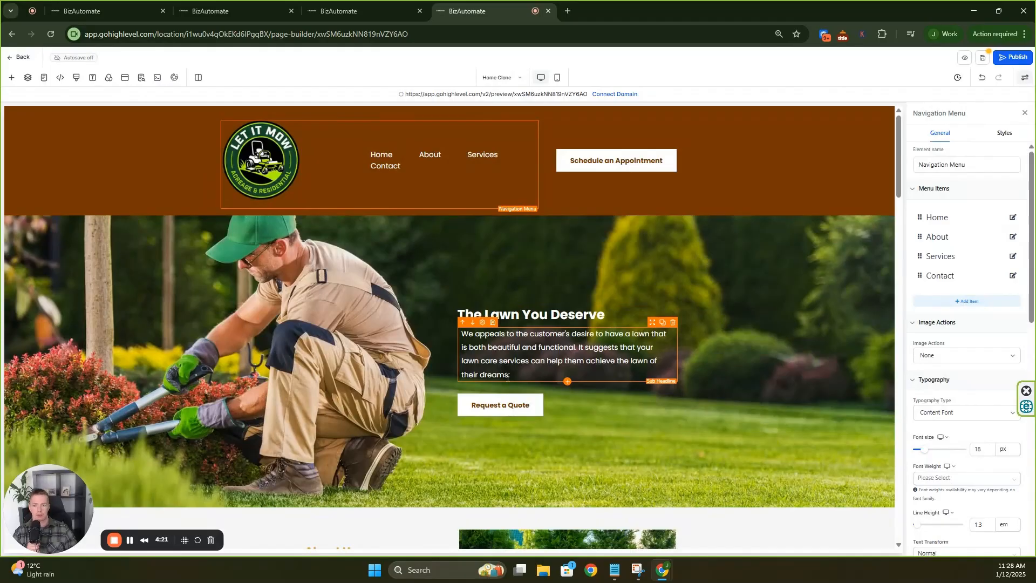
# - Save the page, open its preview in a new tab and test the About menu link
pyautogui.scroll(-5, 430, 160)
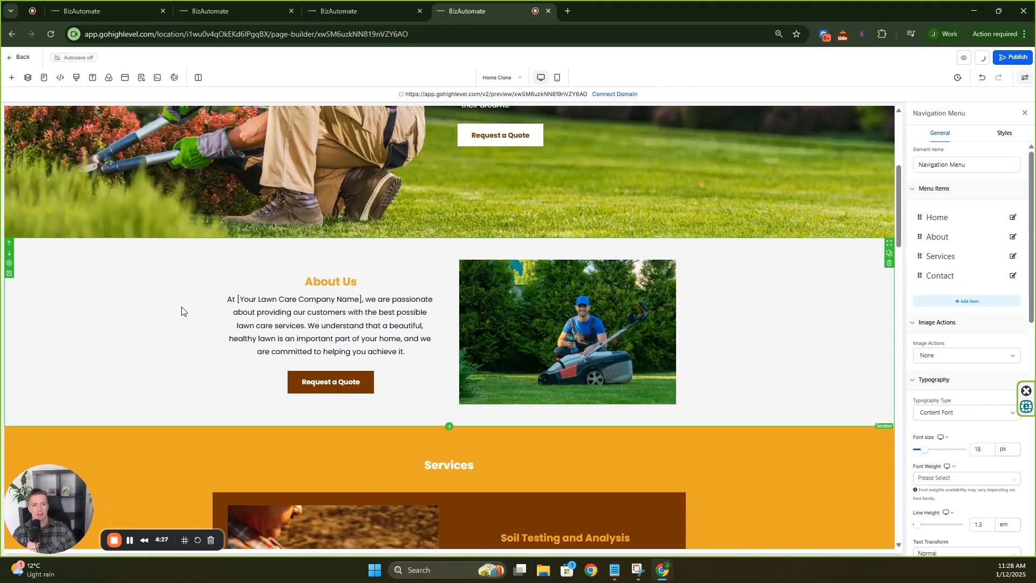
pyautogui.scroll(5, 183, 310)
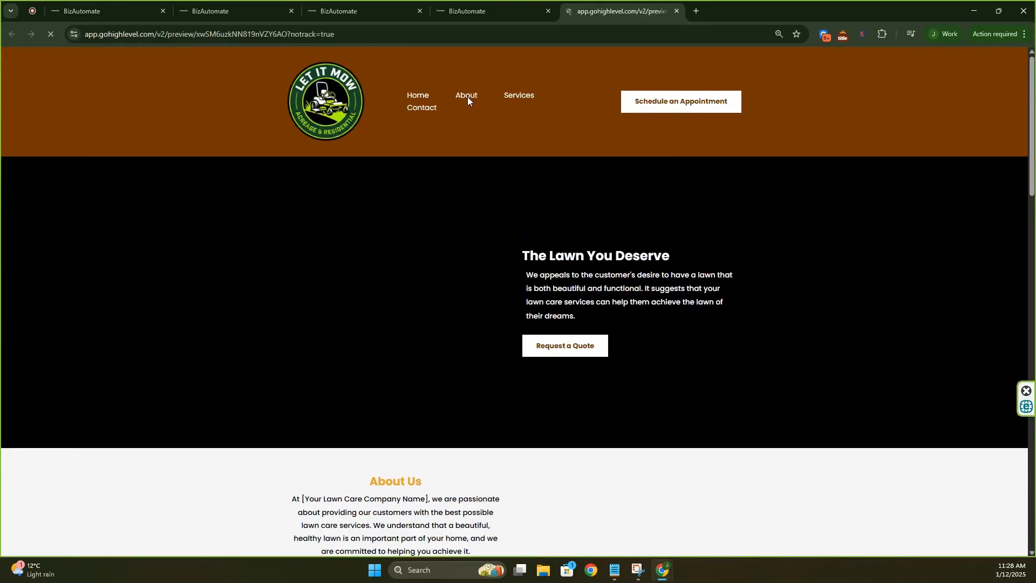
pyautogui.click(469, 98)
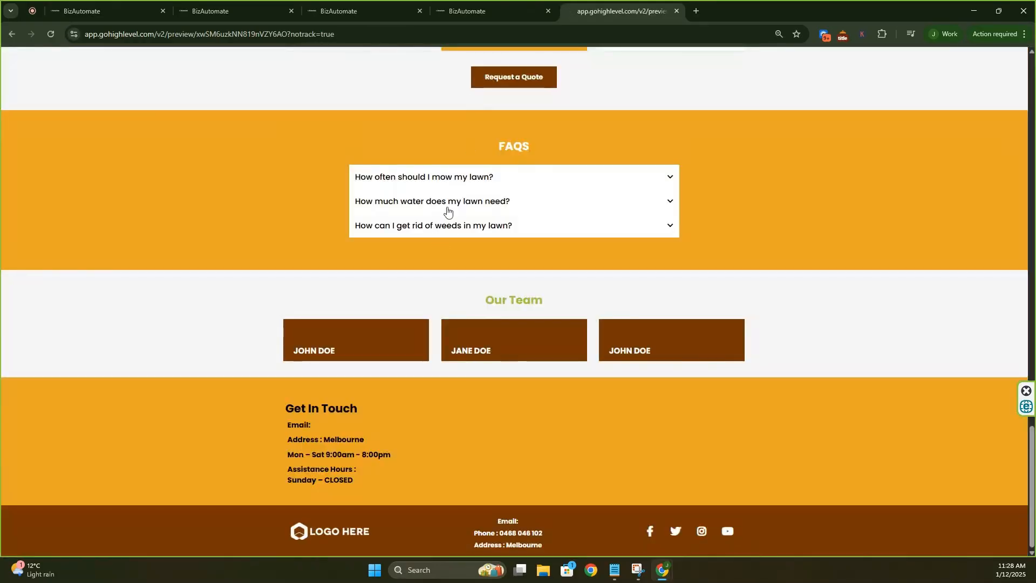
# - Return to the page builder, close the SEO settings and add a one-column row between the header and the hero section
pyautogui.scroll(2, 157, 276)
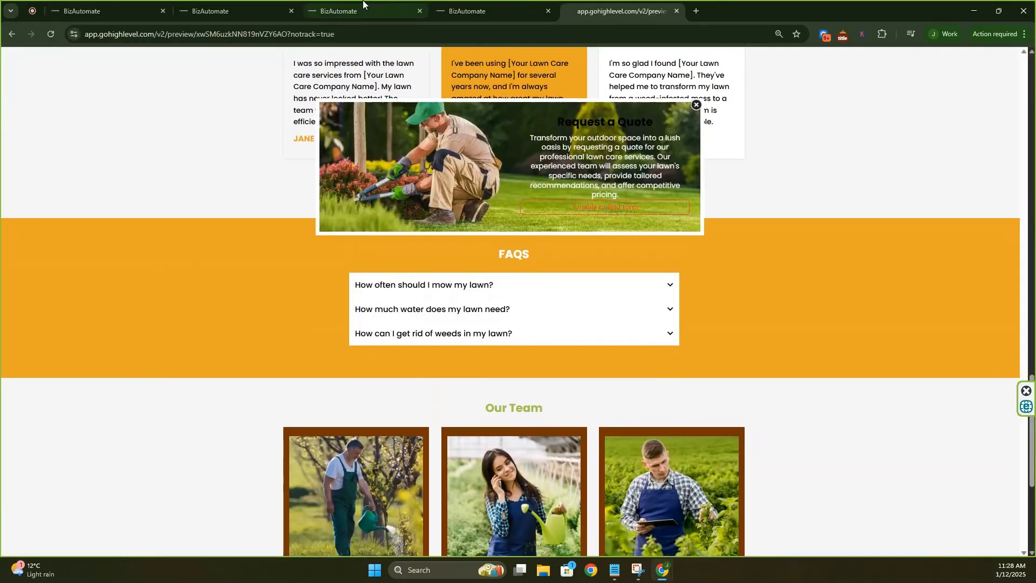
pyautogui.click(434, 10)
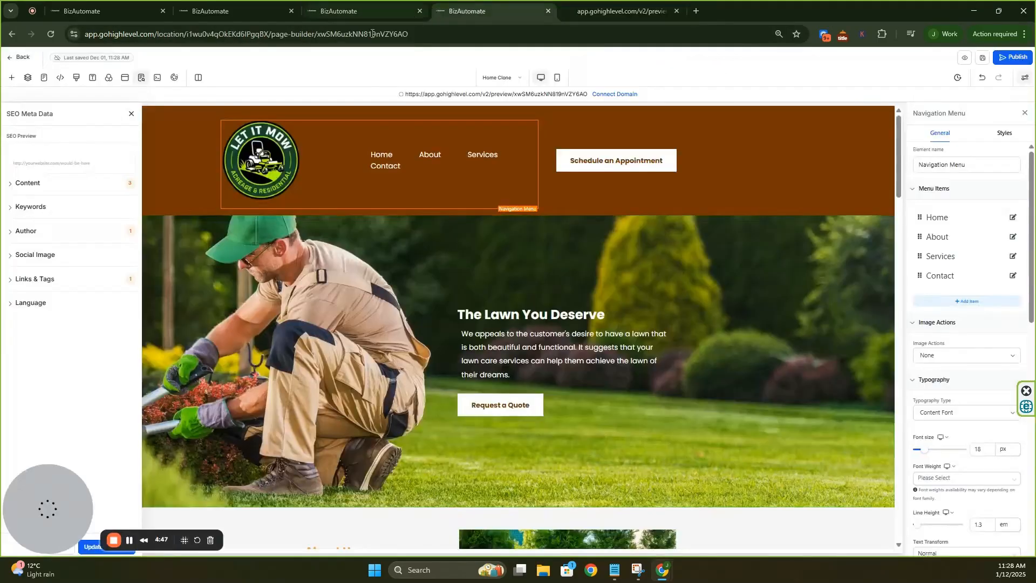
pyautogui.click(131, 114)
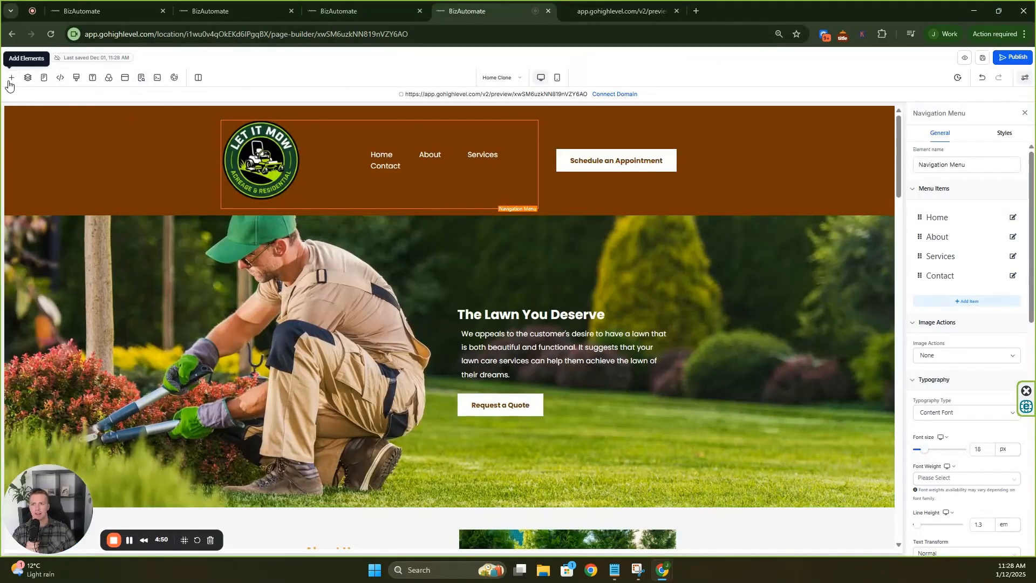
pyautogui.click(10, 80)
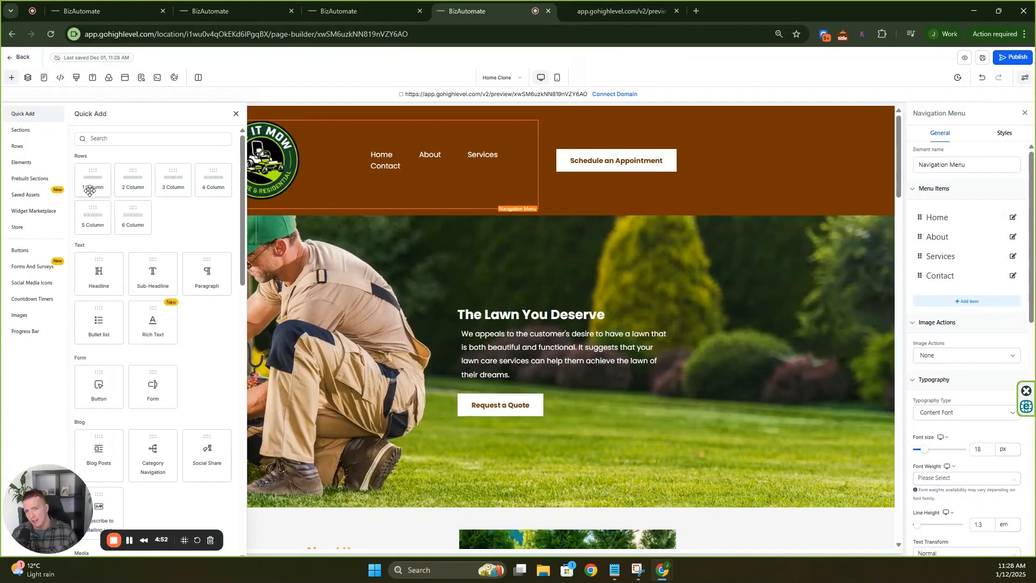
pyautogui.moveTo(91, 189); pyautogui.dragTo(356, 230)
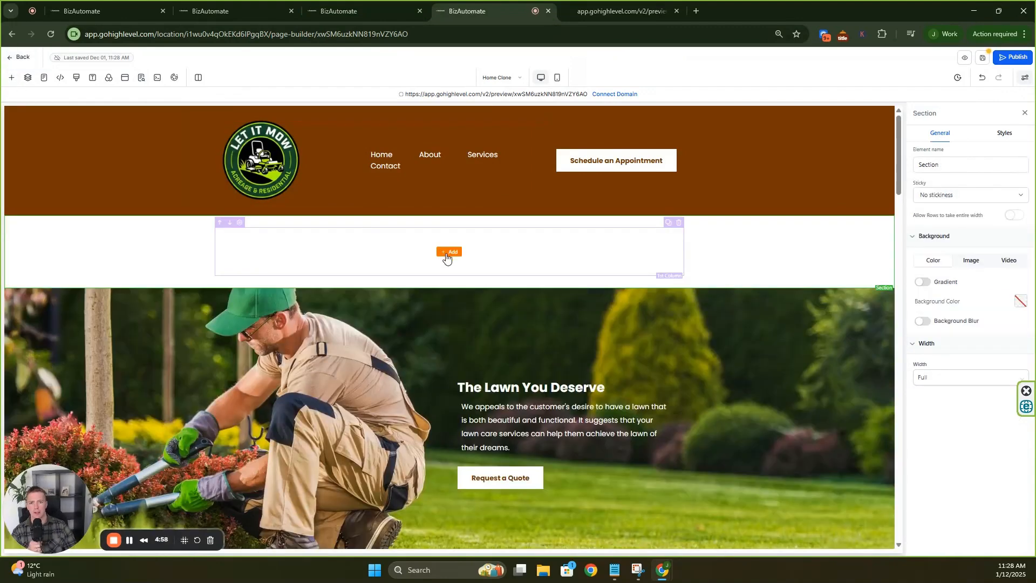
pyautogui.click(446, 258)
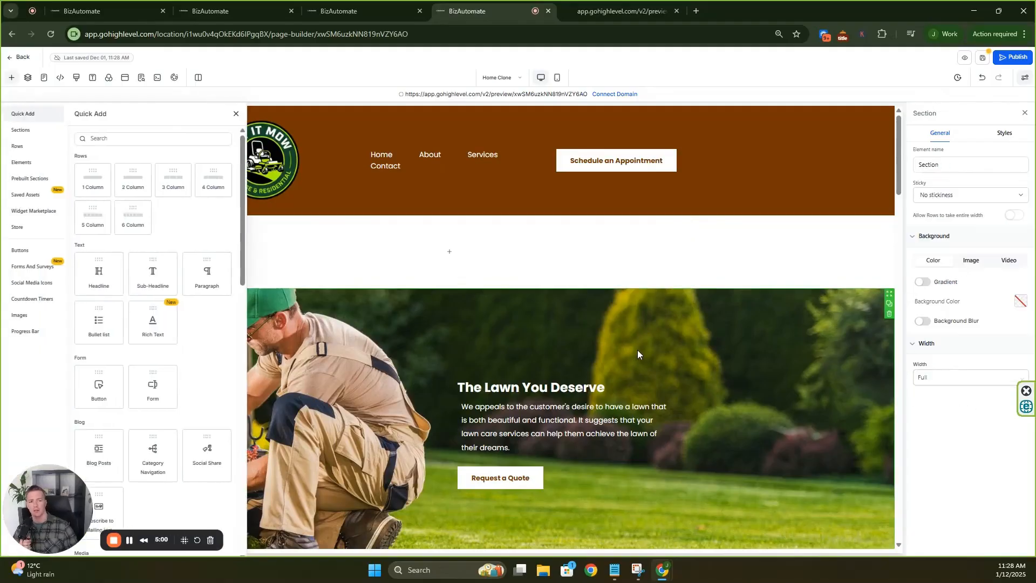
pyautogui.click(637, 349)
pyautogui.scroll(-7, 638, 350)
pyautogui.scroll(-15, 638, 349)
pyautogui.scroll(10, 627, 345)
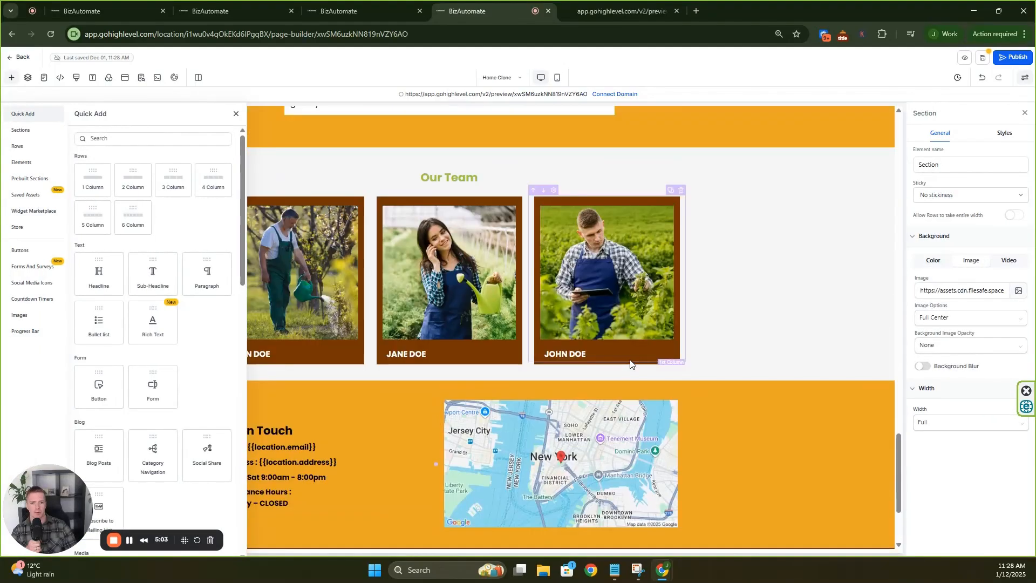
pyautogui.scroll(12, 632, 359)
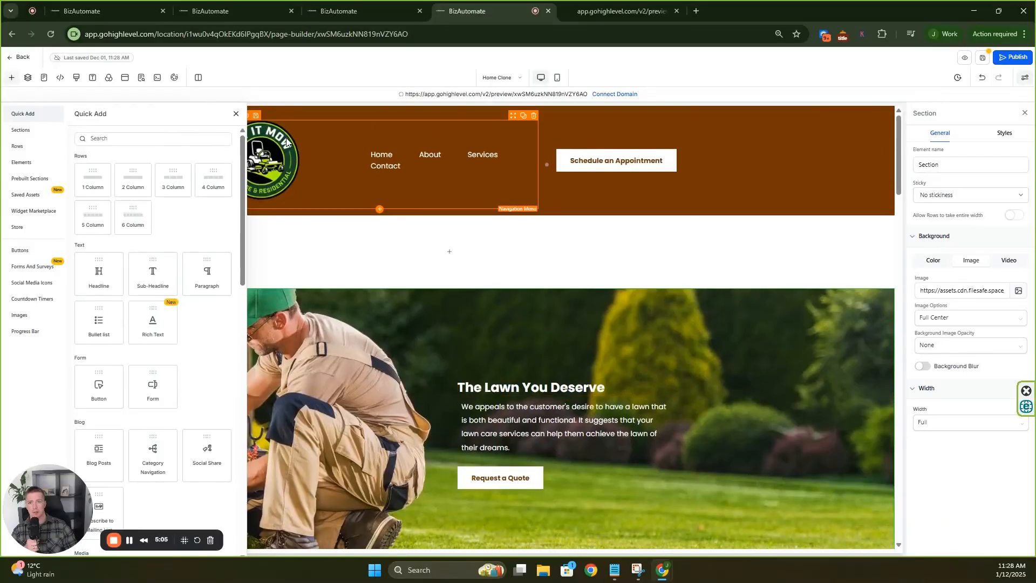
pyautogui.click(236, 116)
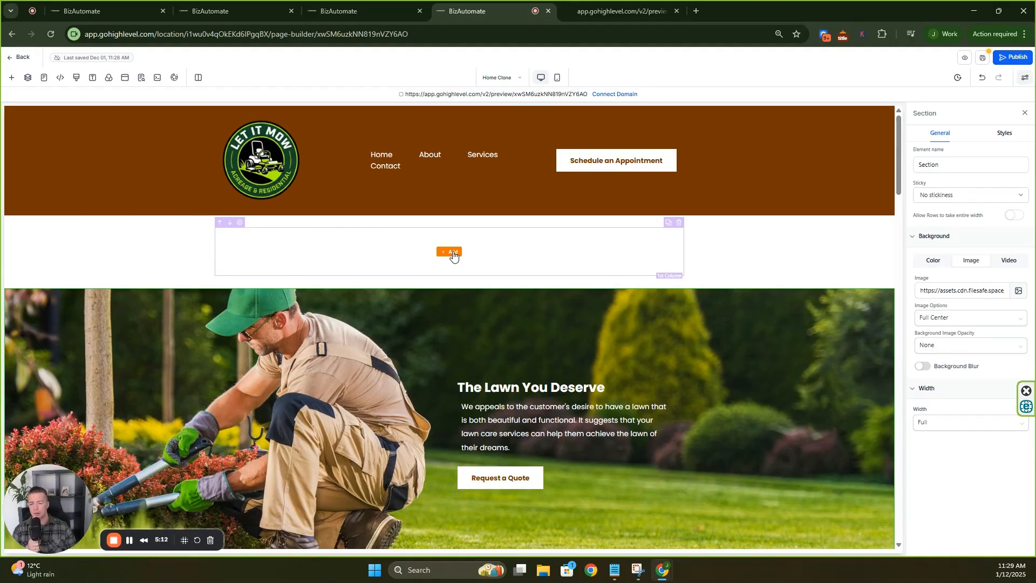
# - Switch to the account's Reputation area and copy the embed code of My Reviews Widget
pyautogui.click(351, 17)
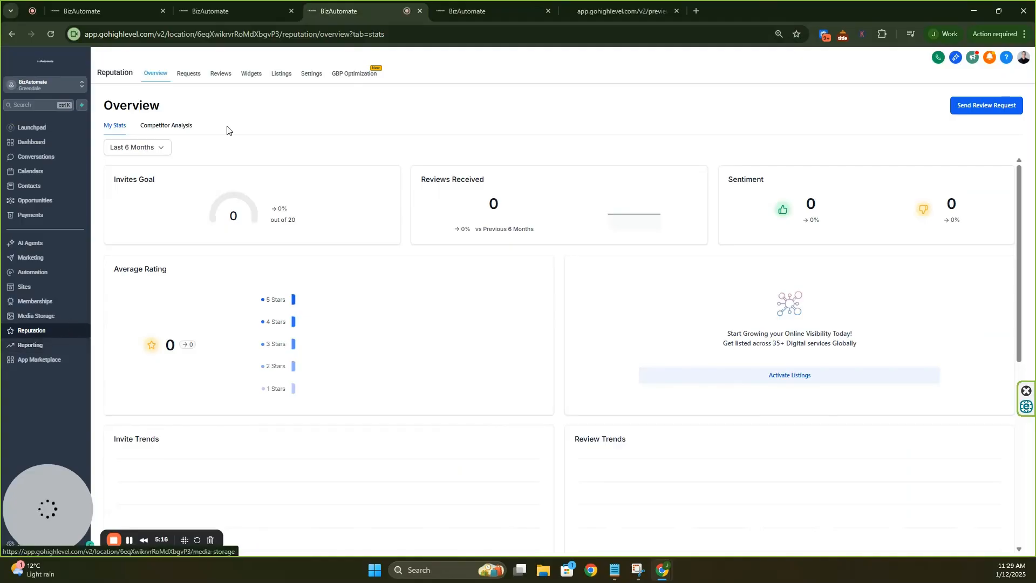
pyautogui.click(311, 75)
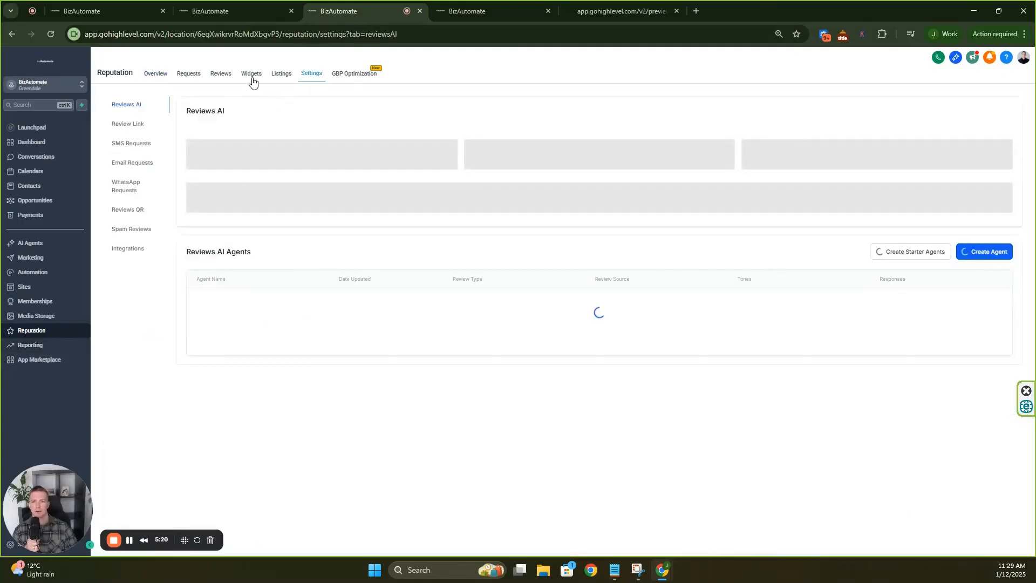
pyautogui.click(251, 78)
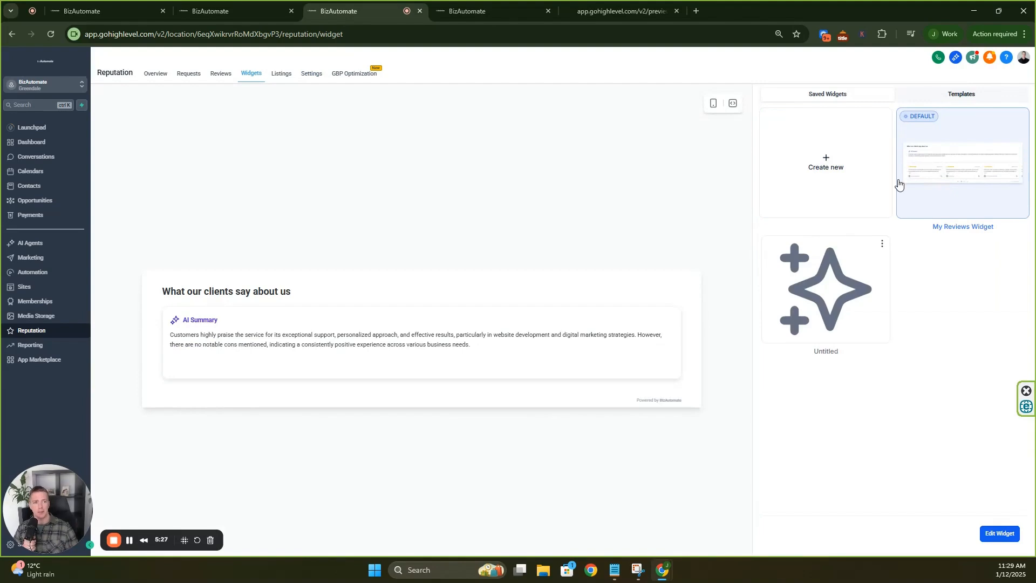
pyautogui.click(733, 105)
pyautogui.click(602, 372)
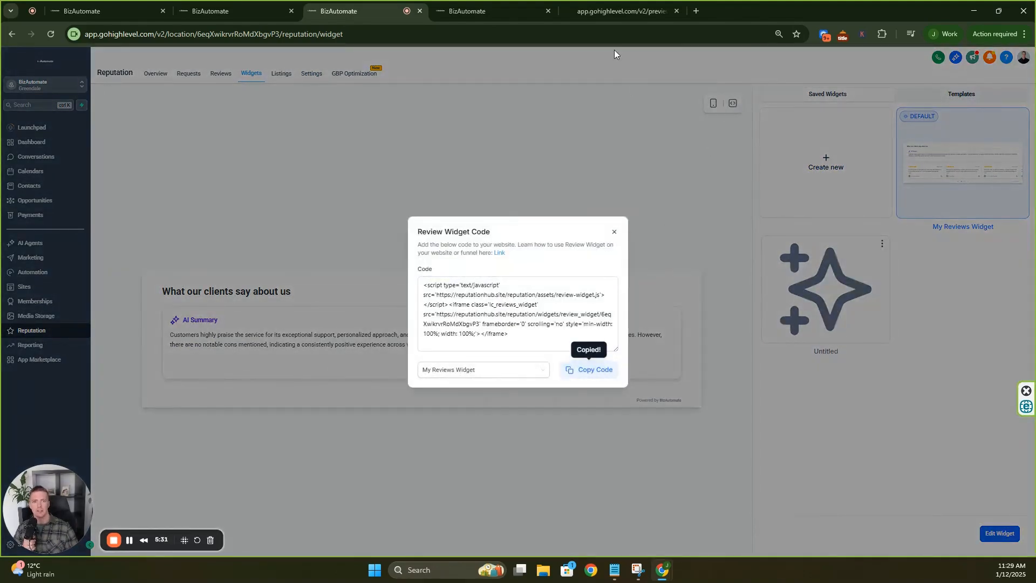
# - Back in the page builder, add a Custom HTML/Javascript element to the empty row and paste the review widget code into it
pyautogui.click(468, 8)
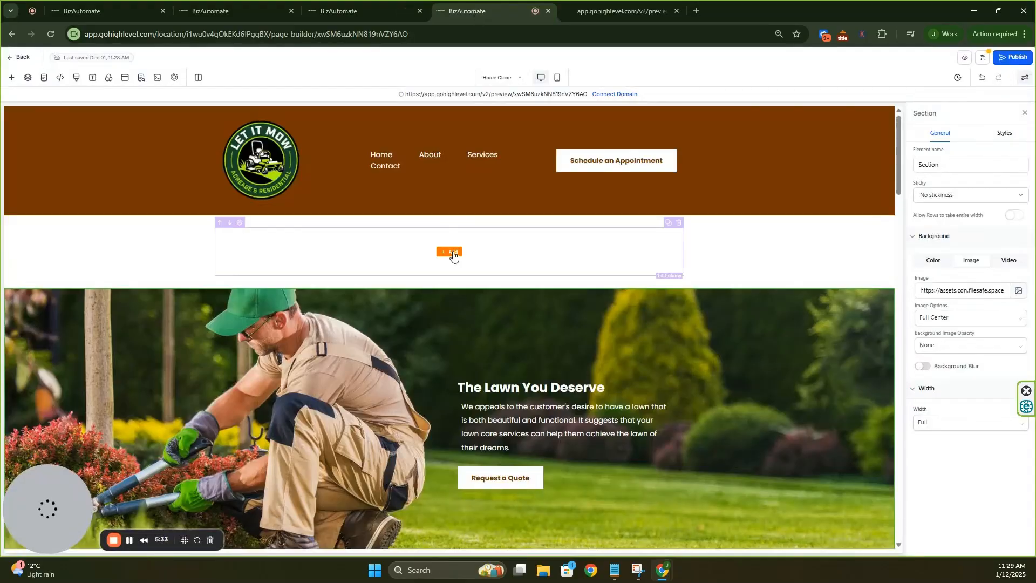
pyautogui.click(453, 252)
pyautogui.scroll(-5, 167, 396)
pyautogui.scroll(-5, 167, 396)
pyautogui.moveTo(100, 263); pyautogui.dragTo(429, 277)
pyautogui.click(476, 256)
pyautogui.hotkey('ctrl', 'v')
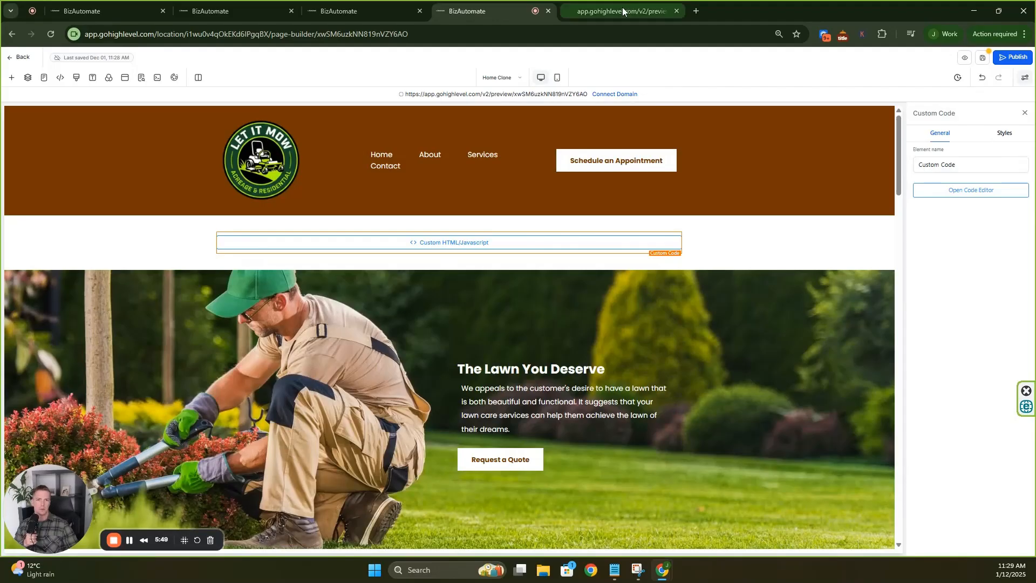
# - Save the page and reload its preview to check the reviews widget below the header
pyautogui.click(981, 59)
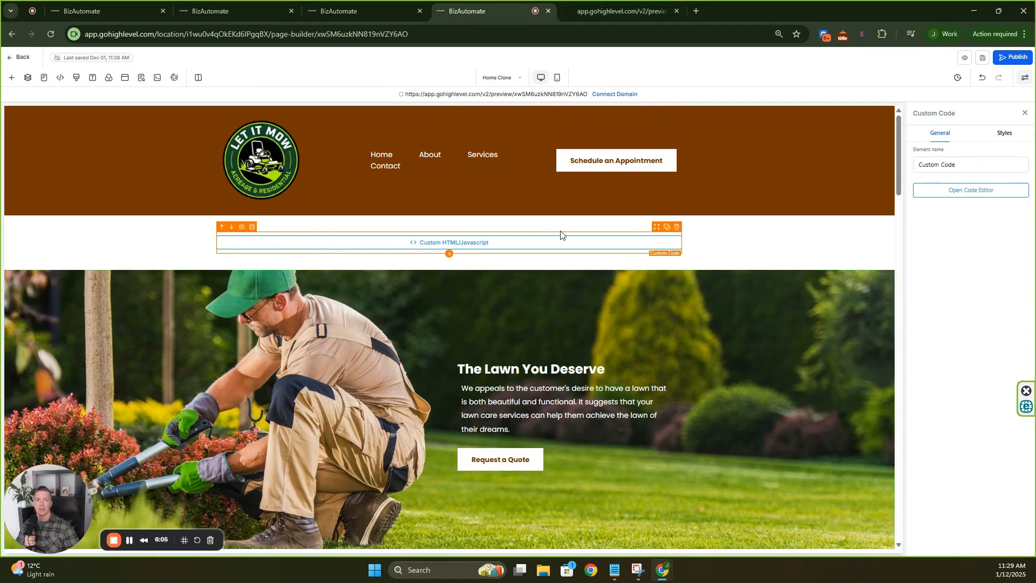
pyautogui.click(584, 5)
pyautogui.click(53, 35)
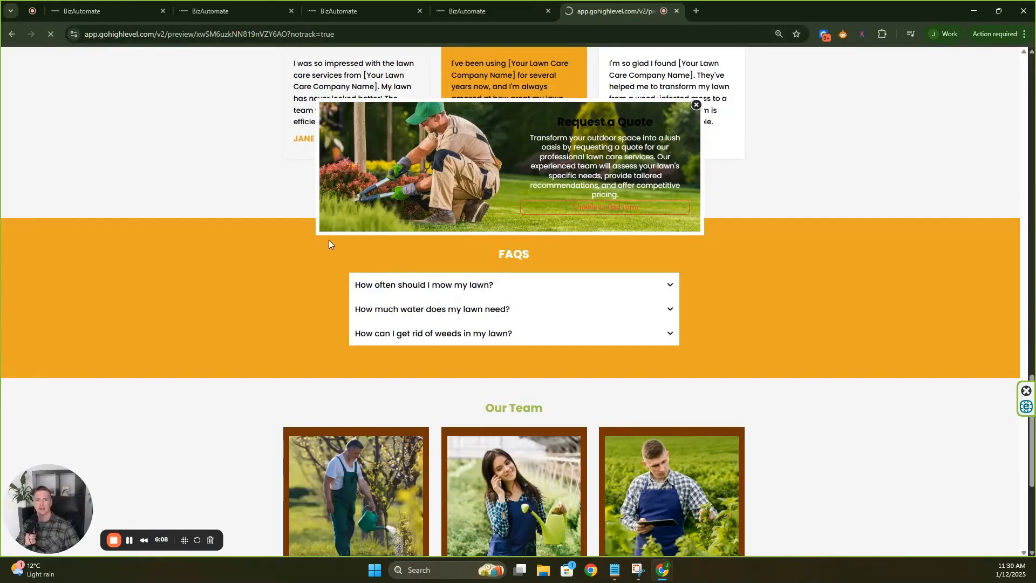
pyautogui.scroll(9, 370, 258)
pyautogui.scroll(10, 371, 257)
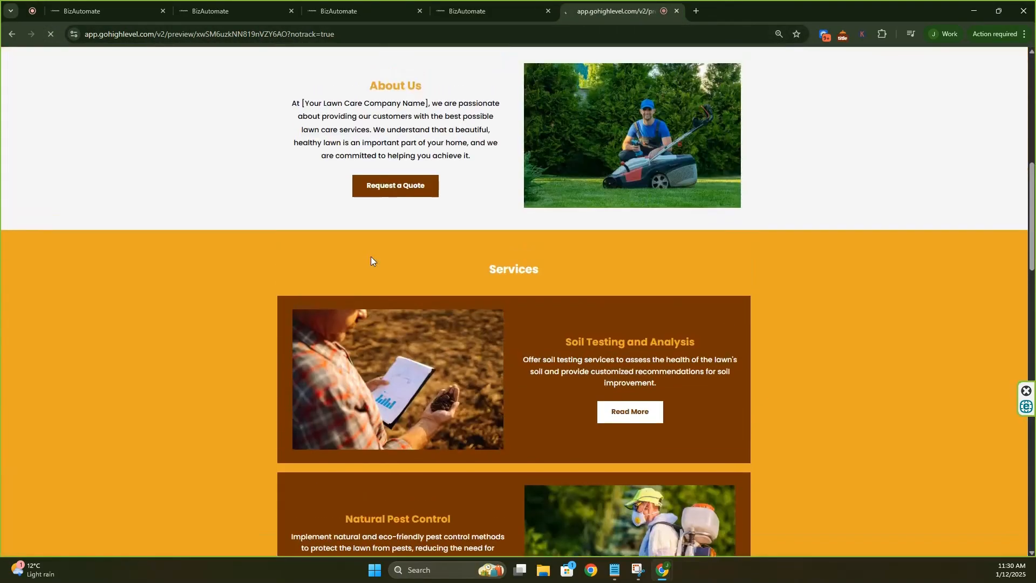
pyautogui.scroll(-17, 371, 257)
pyautogui.scroll(19, 371, 257)
pyautogui.scroll(10, 371, 257)
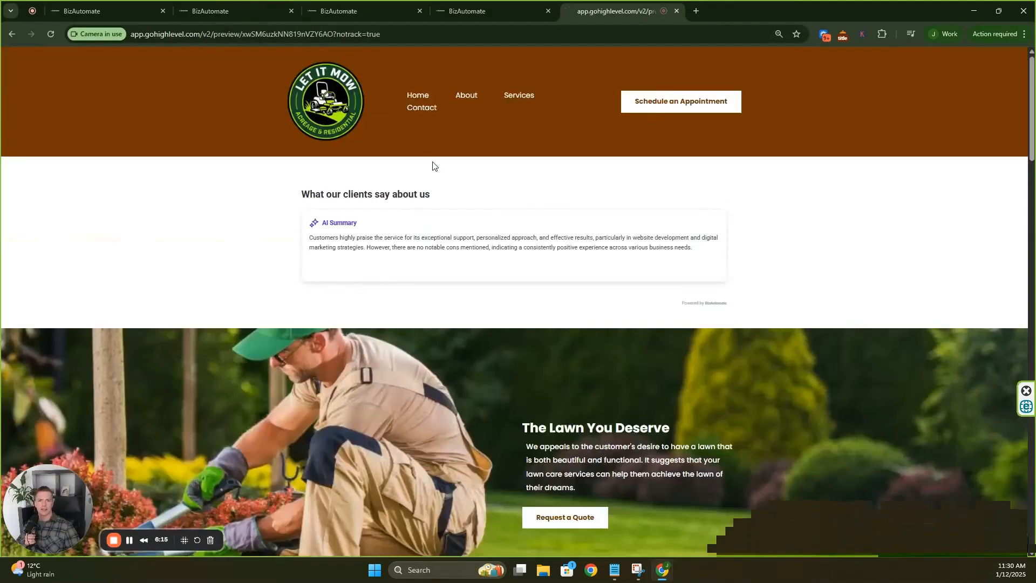
# - Dismiss the Request a Quote popup and examine the AI Summary text in the previewed reviews widget
pyautogui.moveTo(528, 39)
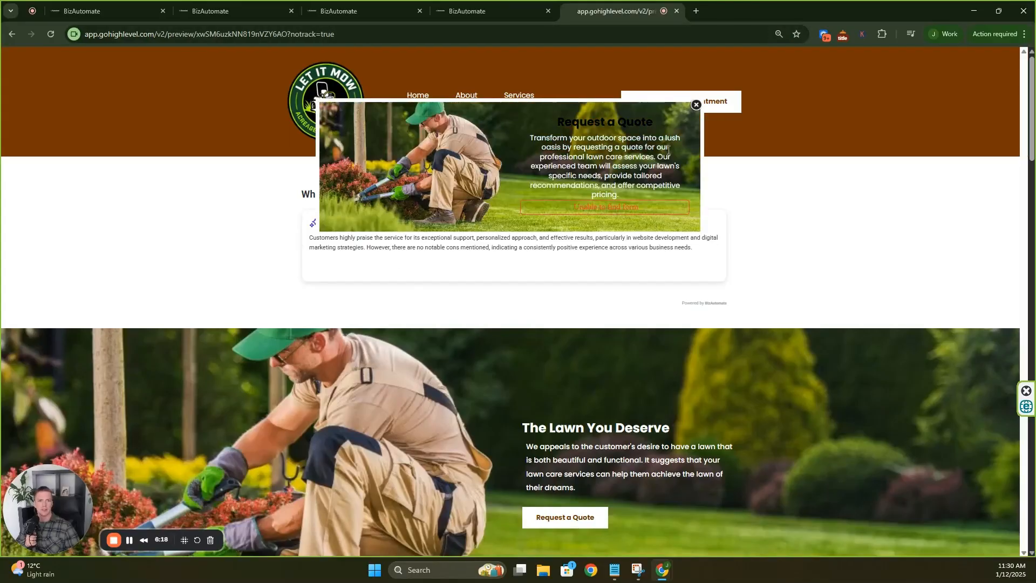
pyautogui.click(696, 108)
pyautogui.moveTo(428, 279); pyautogui.dragTo(608, 283)
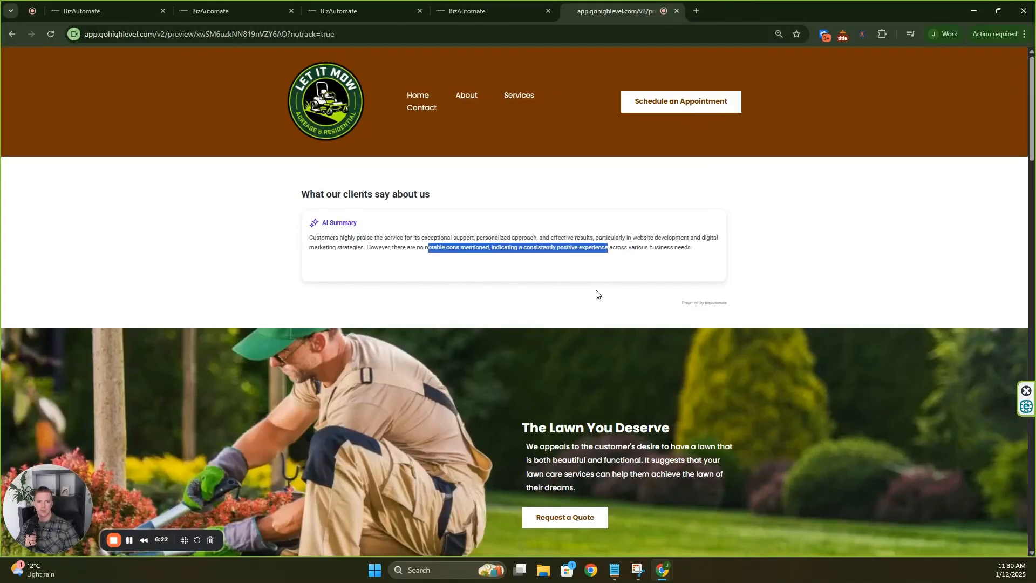
# - Review the page's sections in the builder, from the hero through the services and testimonials to the FAQ element's settings
pyautogui.click(504, 9)
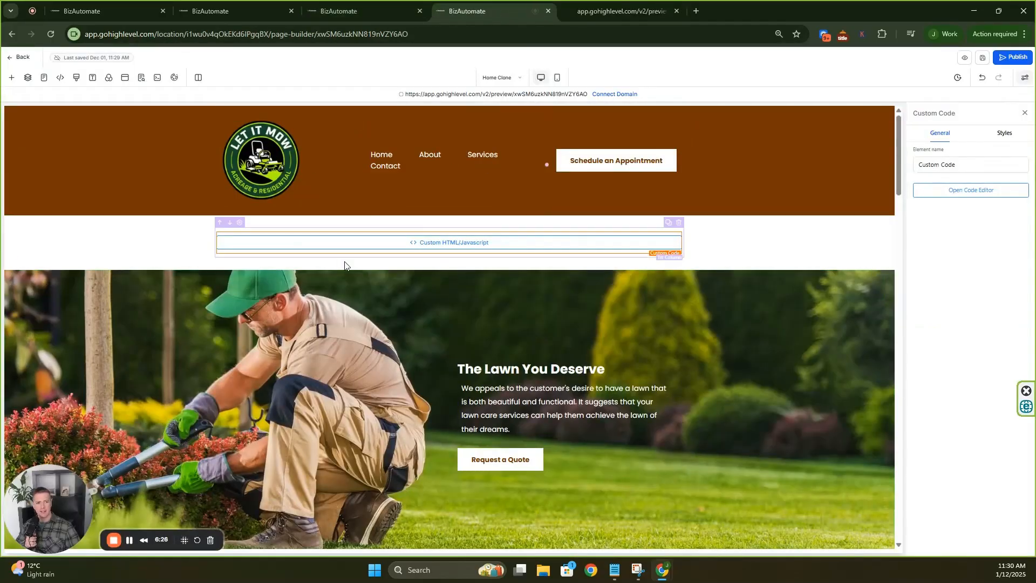
pyautogui.scroll(-4, 772, 184)
pyautogui.scroll(-12, 775, 194)
pyautogui.scroll(-15, 775, 196)
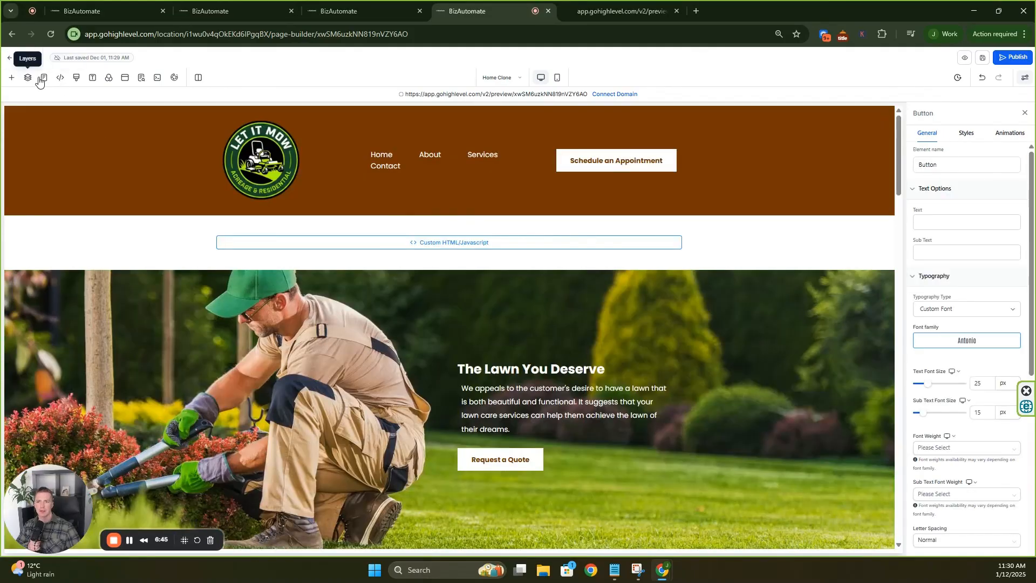
pyautogui.scroll(-1, 160, 249)
pyautogui.scroll(-1, 161, 244)
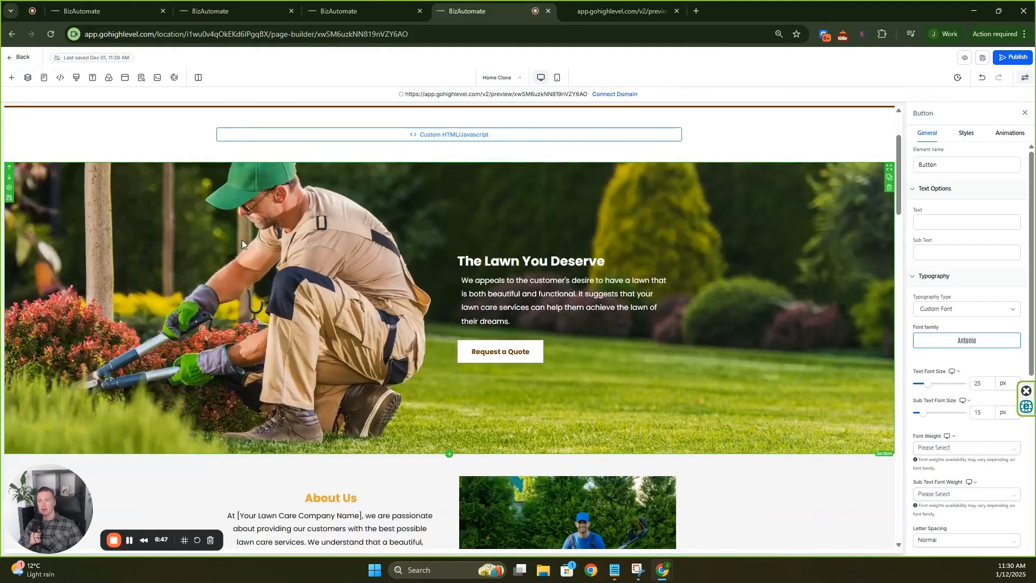
pyautogui.scroll(2, 327, 246)
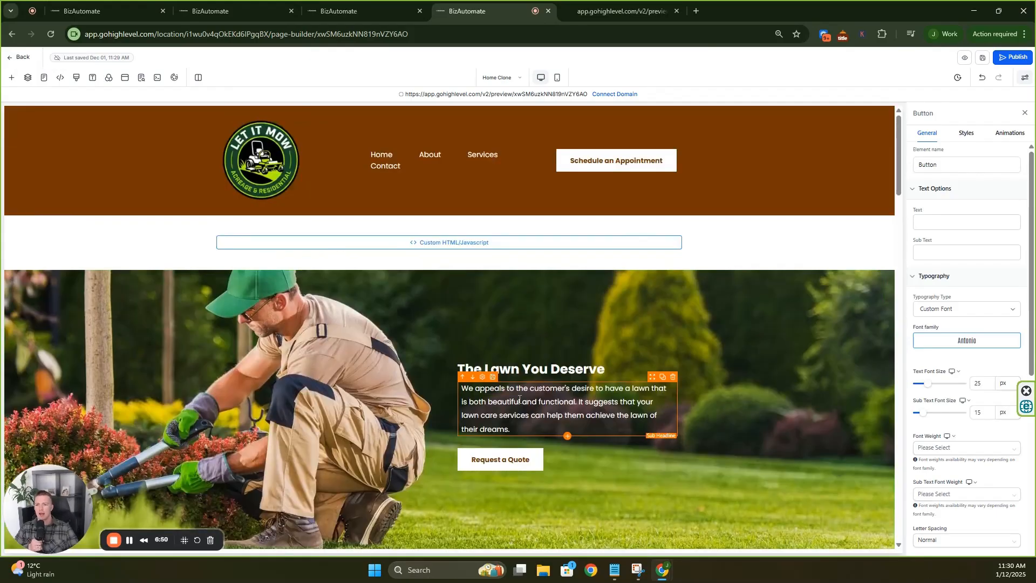
pyautogui.scroll(-4, 519, 400)
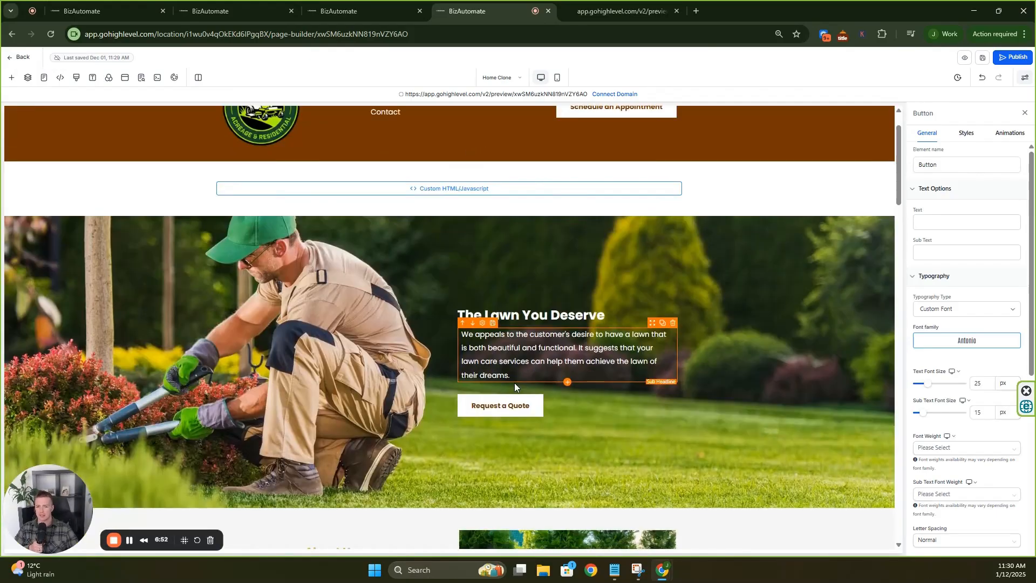
pyautogui.scroll(-9, 499, 303)
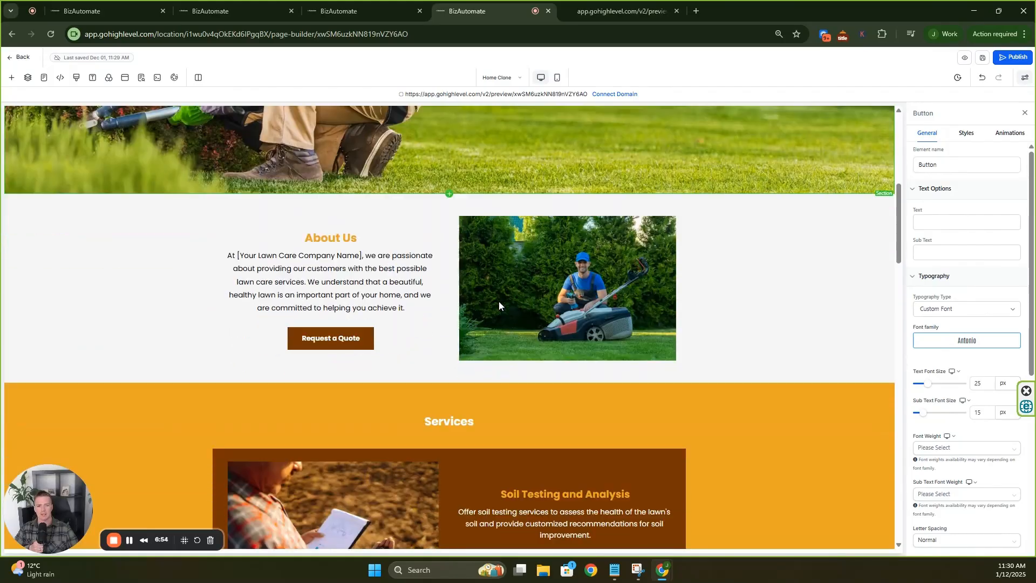
pyautogui.scroll(-12, 499, 303)
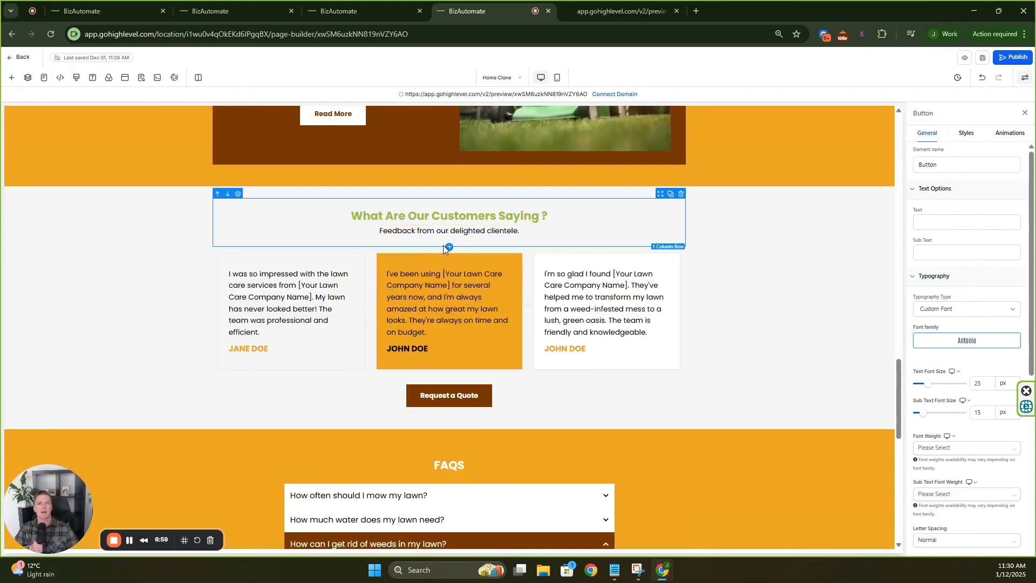
pyautogui.scroll(-4, 544, 350)
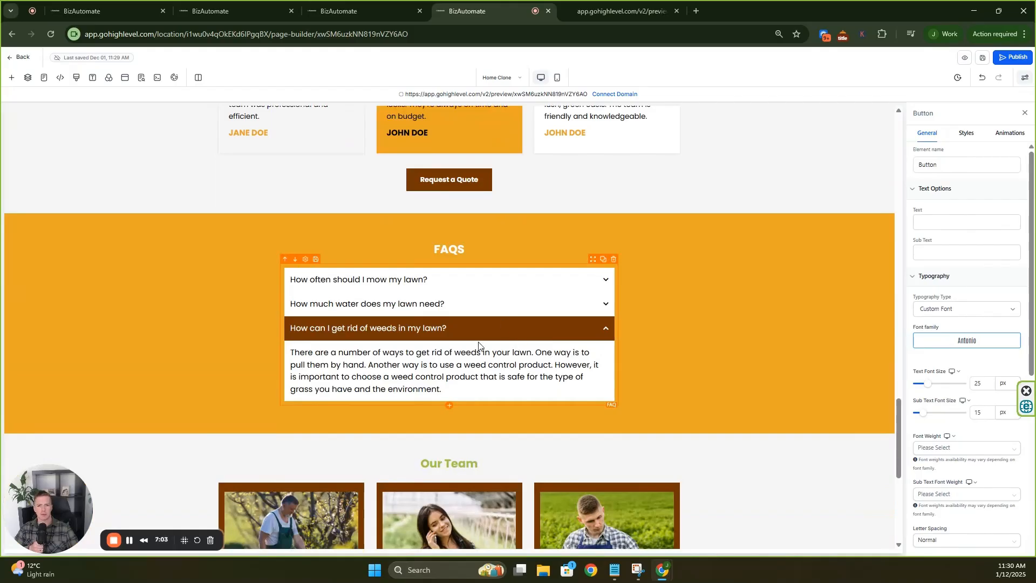
pyautogui.click(478, 346)
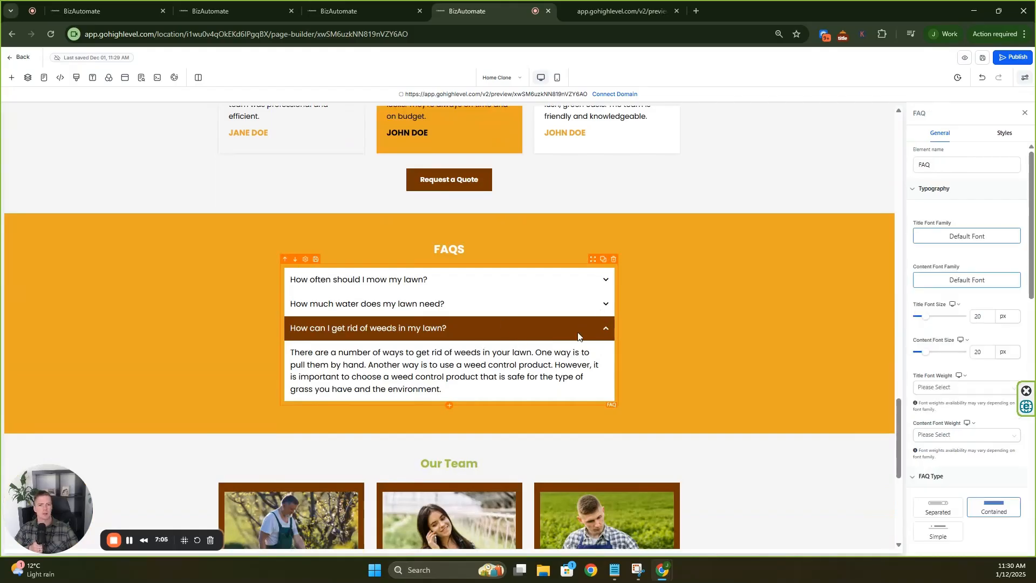
pyautogui.scroll(20, 578, 336)
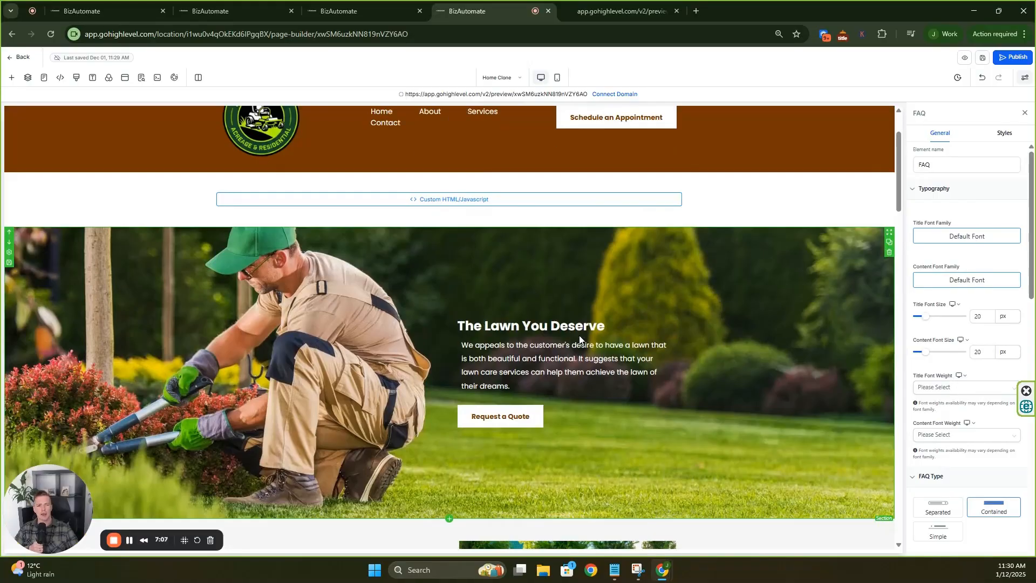
# - Examine the style and general settings of the Soil Testing and Analysis row in the Services section
pyautogui.scroll(-12, 580, 339)
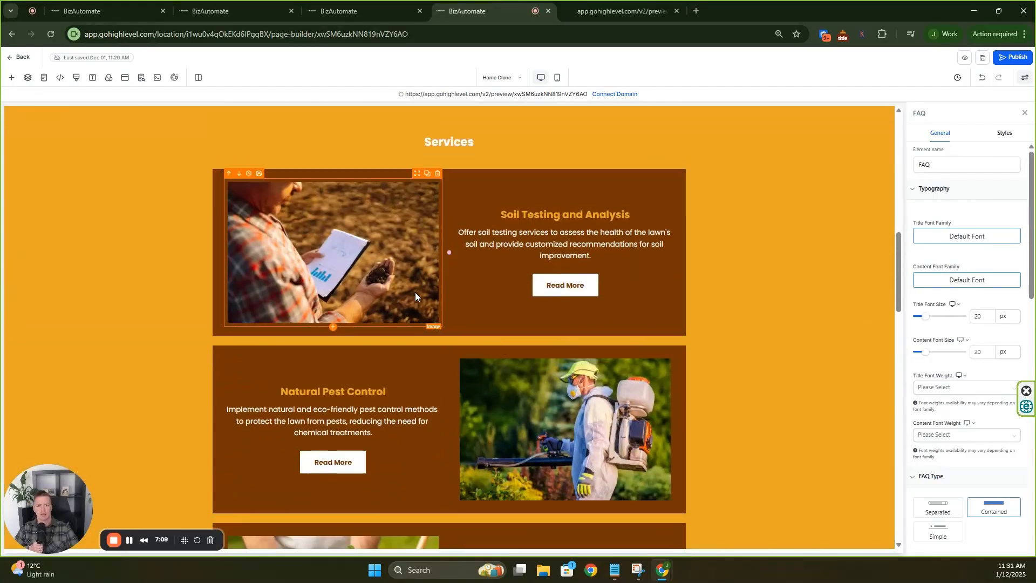
pyautogui.click(416, 292)
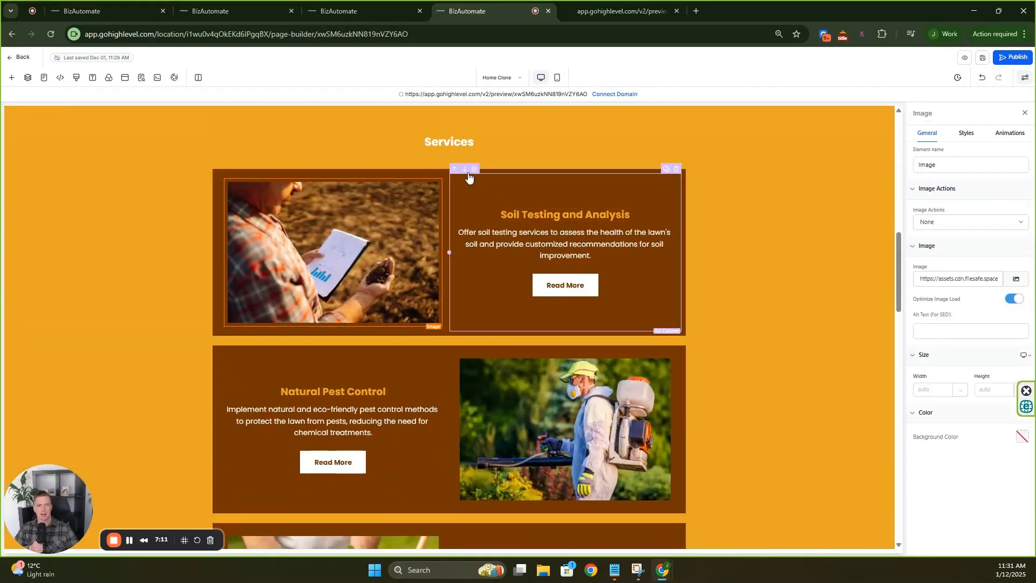
pyautogui.click(436, 170)
pyautogui.click(1005, 133)
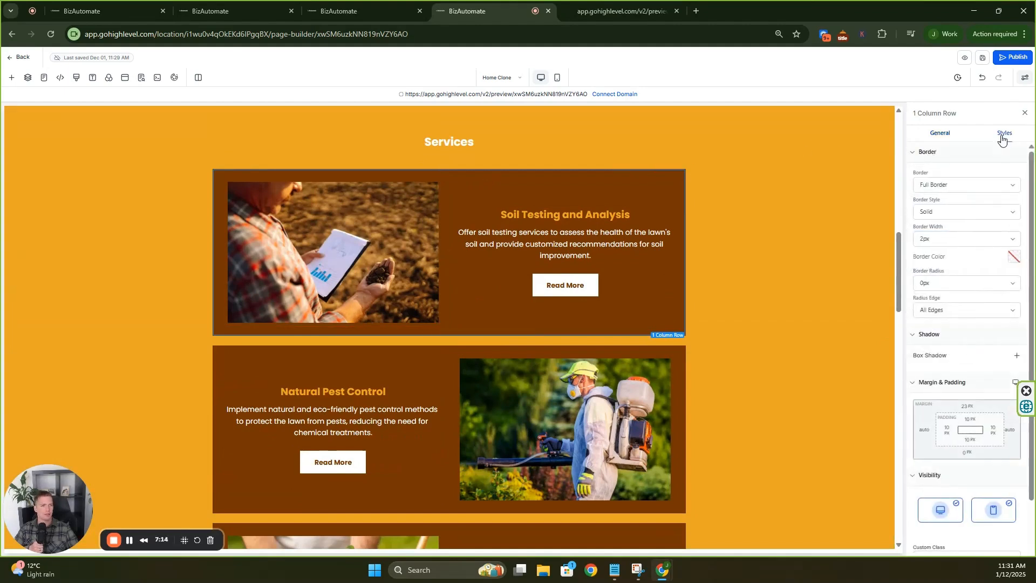
pyautogui.scroll(-1, 994, 400)
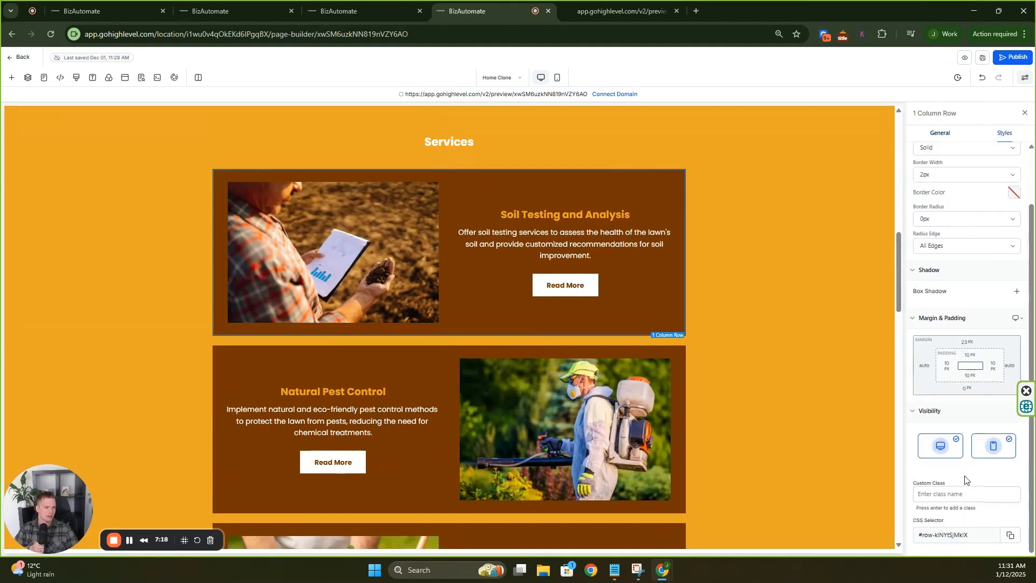
pyautogui.scroll(1, 950, 270)
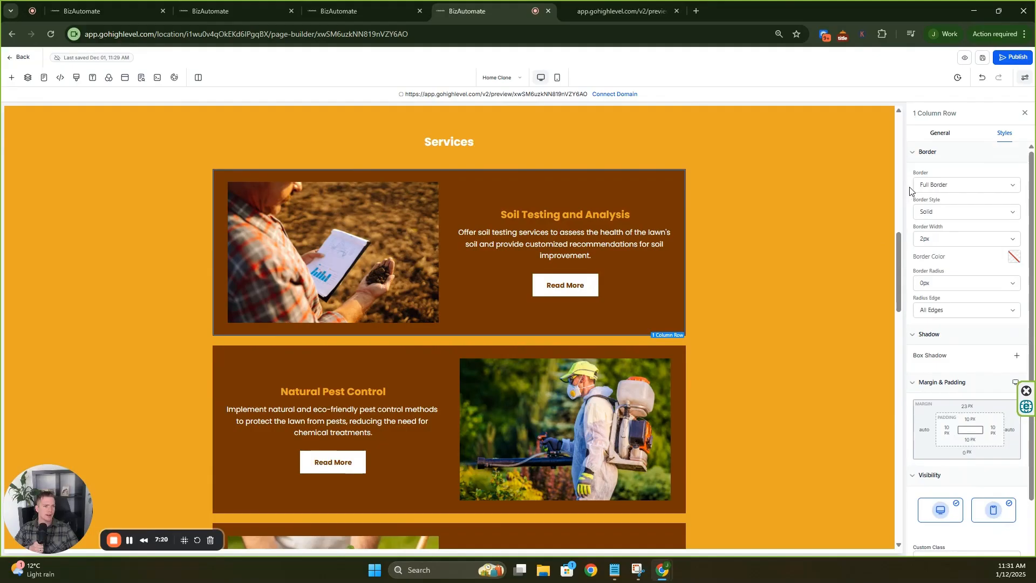
pyautogui.click(936, 133)
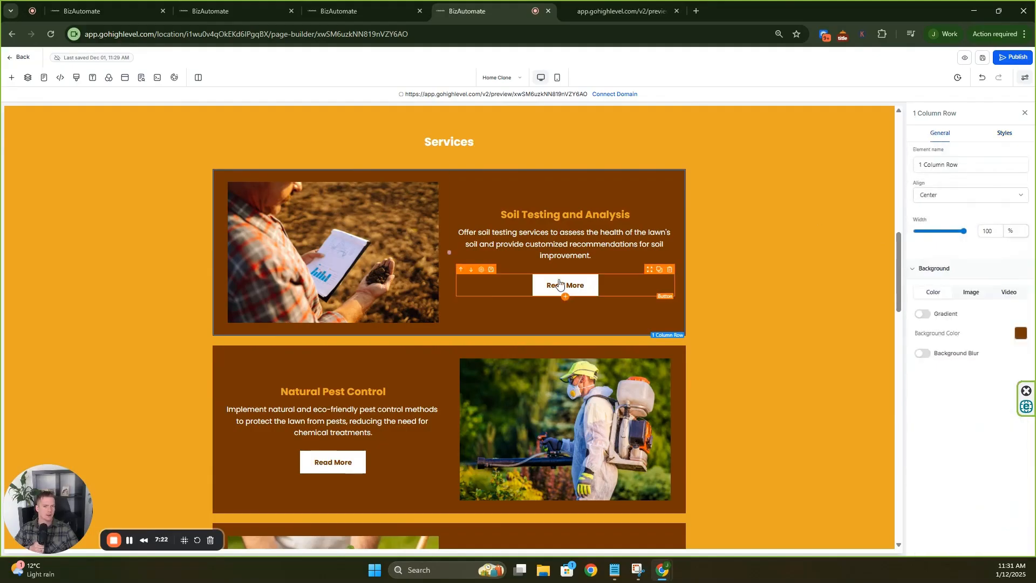
# - Give the Soil Testing and Analysis image a Light speed Left entrance animation
pyautogui.click(422, 199)
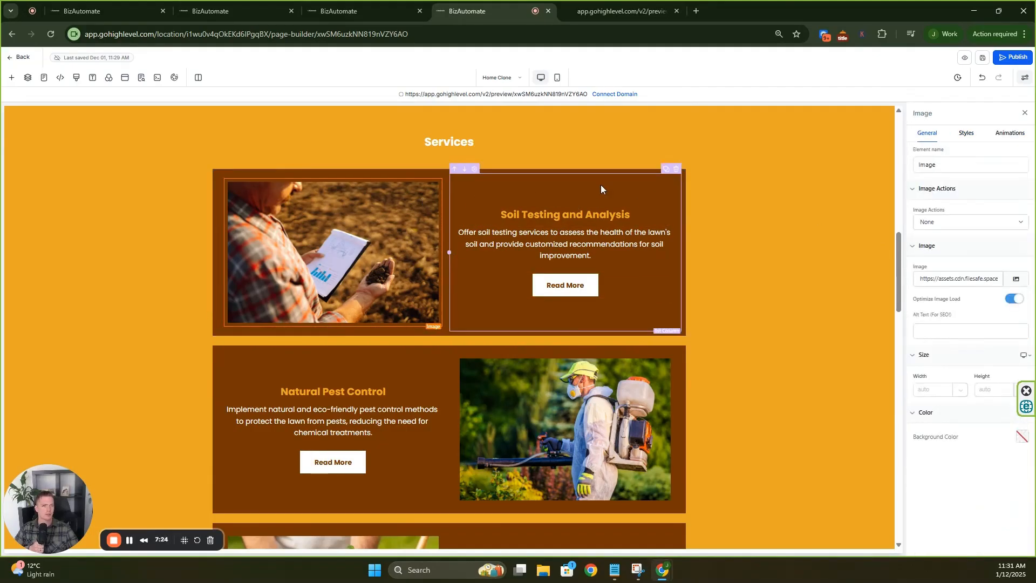
pyautogui.click(1007, 135)
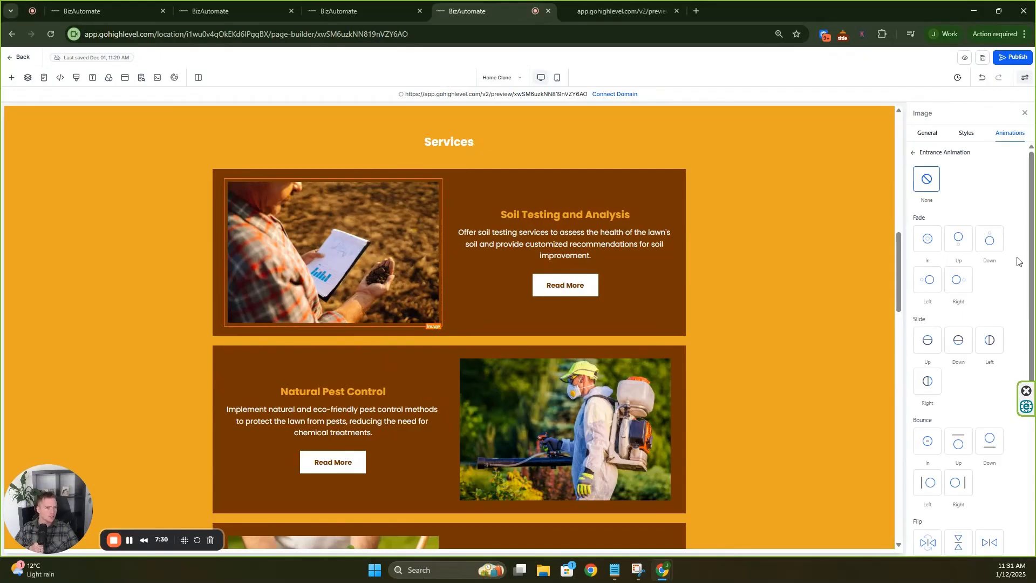
pyautogui.scroll(-3, 1015, 464)
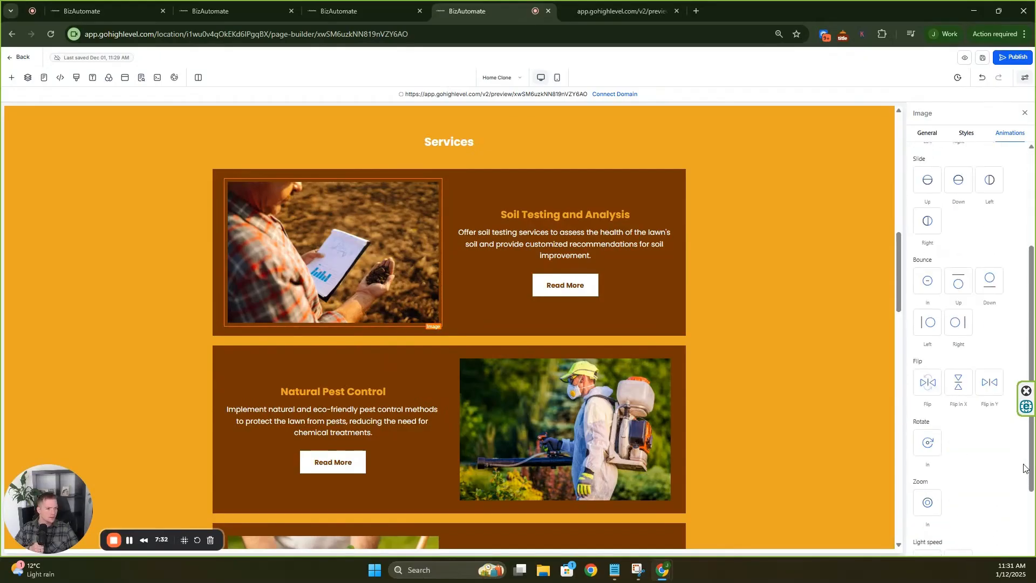
pyautogui.scroll(-2, 972, 481)
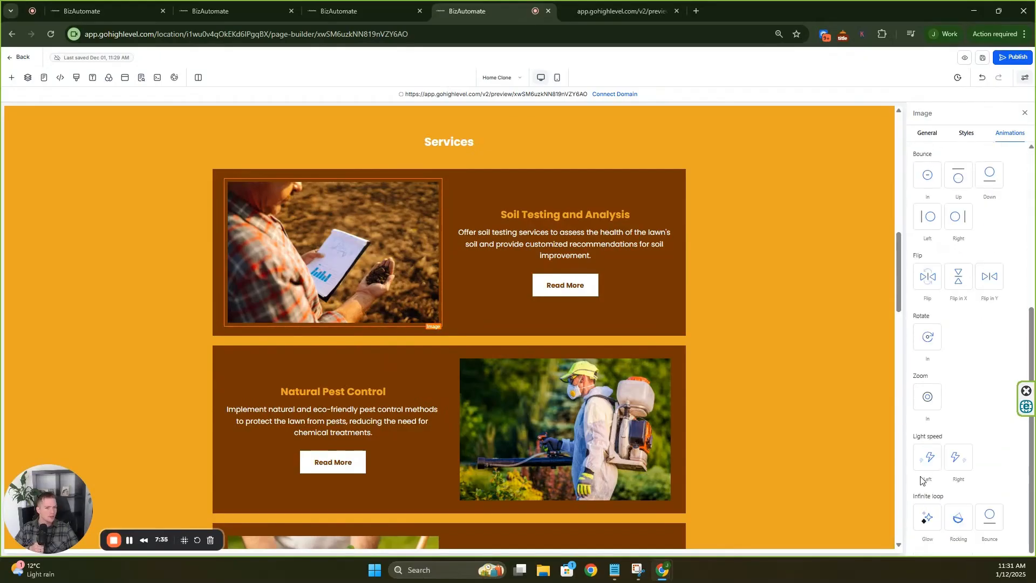
pyautogui.click(926, 458)
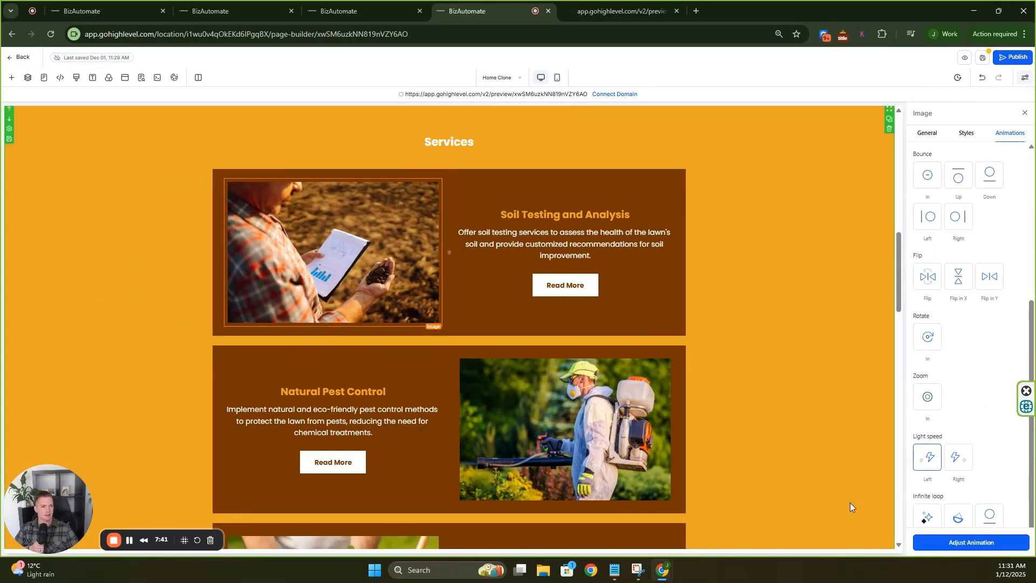
# - Give the Natural Pest Control image a Light speed Right entrance animation
pyautogui.click(604, 367)
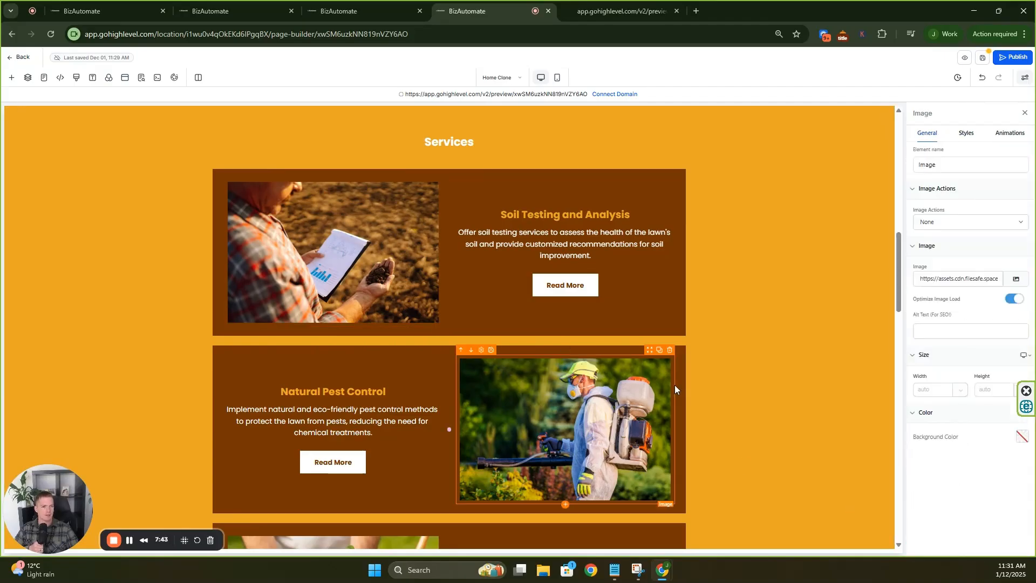
pyautogui.click(1008, 133)
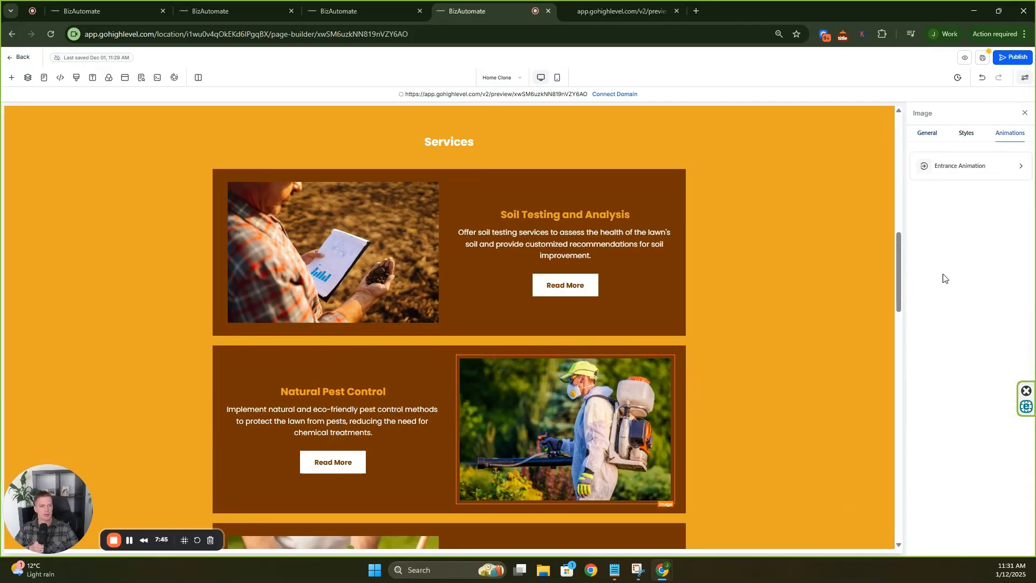
pyautogui.click(1012, 171)
pyautogui.scroll(-4, 976, 488)
pyautogui.scroll(-1, 976, 487)
pyautogui.click(959, 458)
# - Examine the Organic Fertilization Programs image's animation, general and style settings, down to its custom class field
pyautogui.scroll(-6, 563, 375)
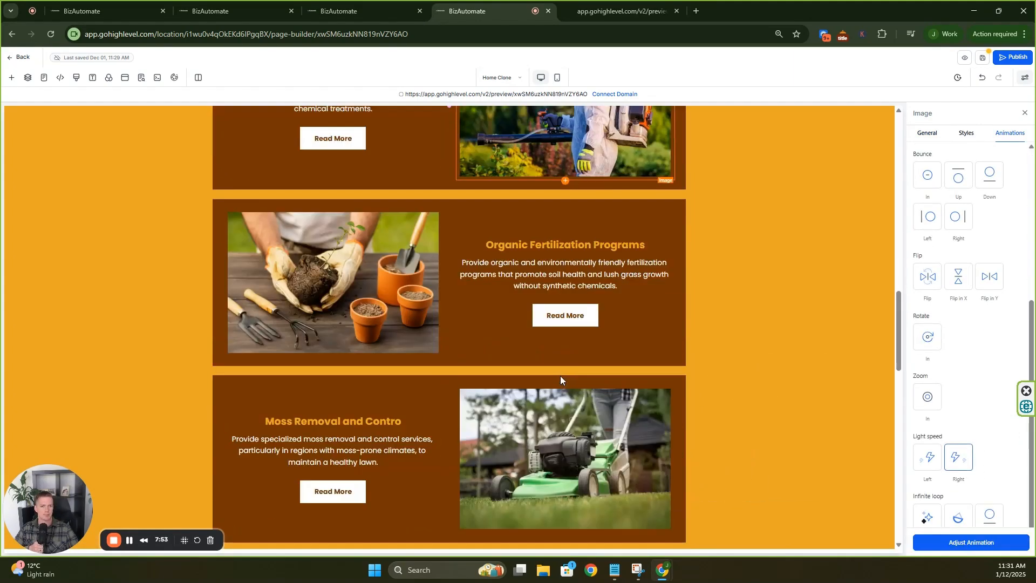
pyautogui.scroll(-6, 527, 275)
pyautogui.scroll(6, 867, 426)
pyautogui.scroll(3, 972, 379)
pyautogui.scroll(2, 971, 379)
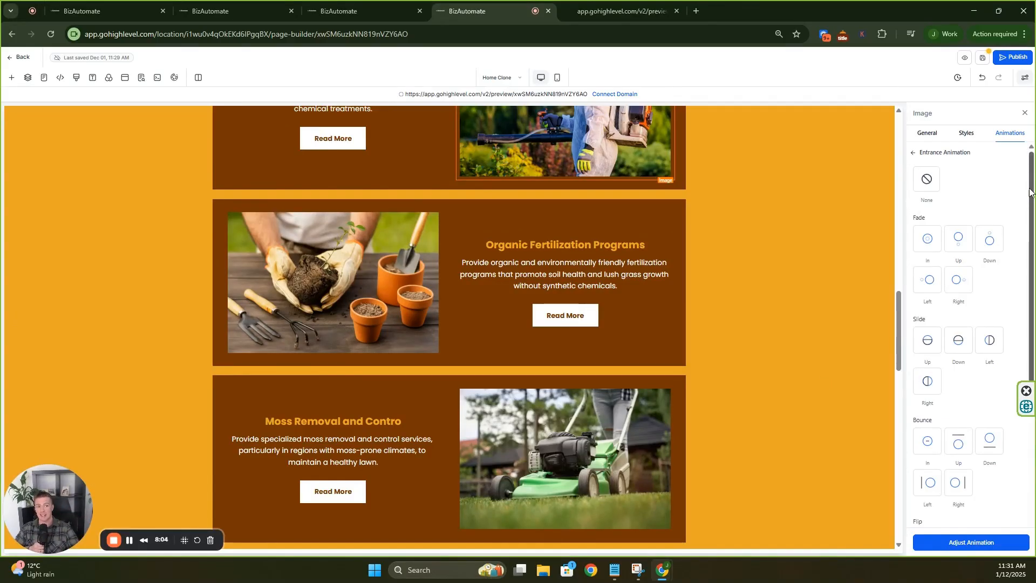
pyautogui.click(354, 314)
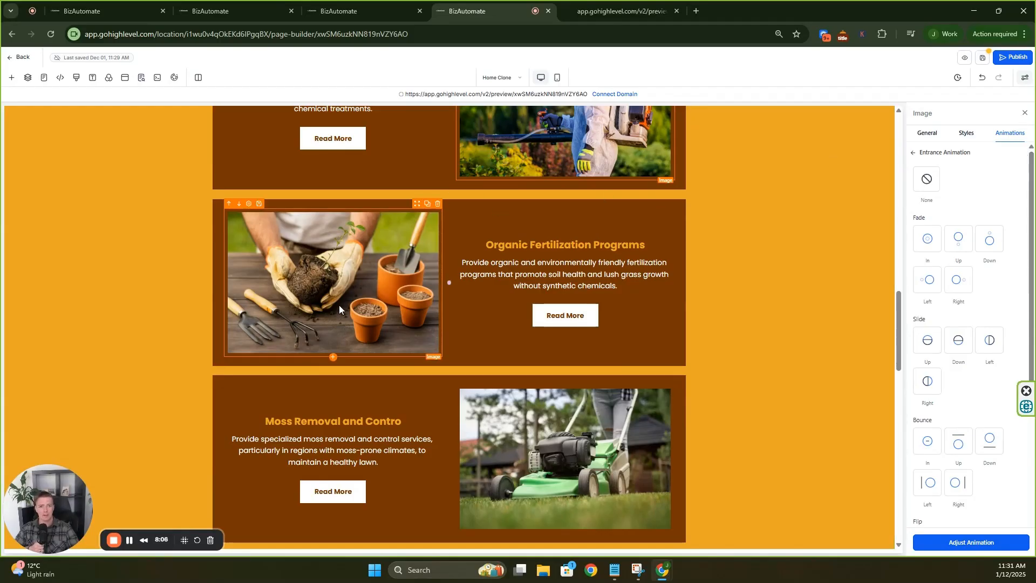
pyautogui.click(936, 138)
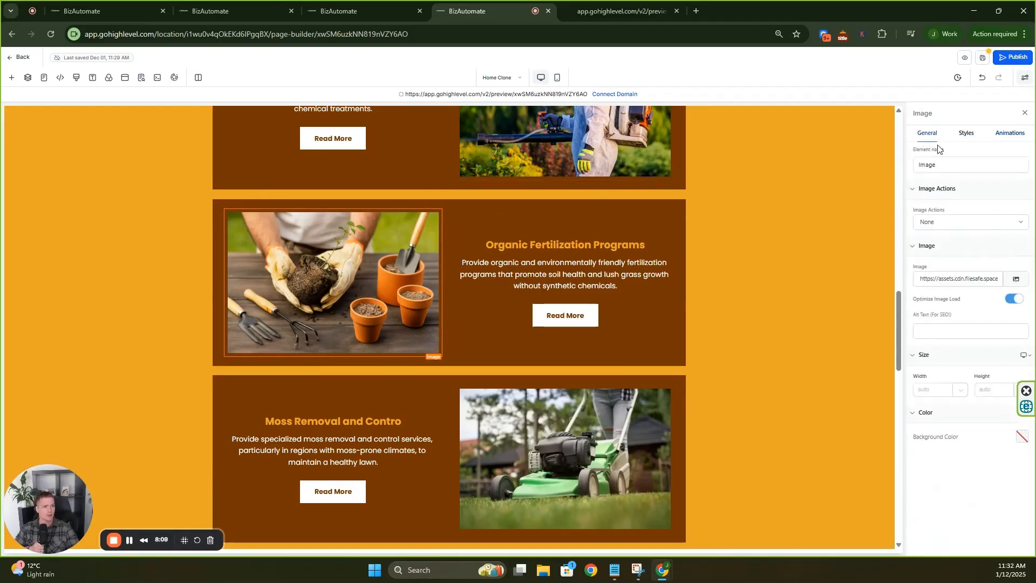
pyautogui.click(966, 132)
pyautogui.scroll(-3, 962, 354)
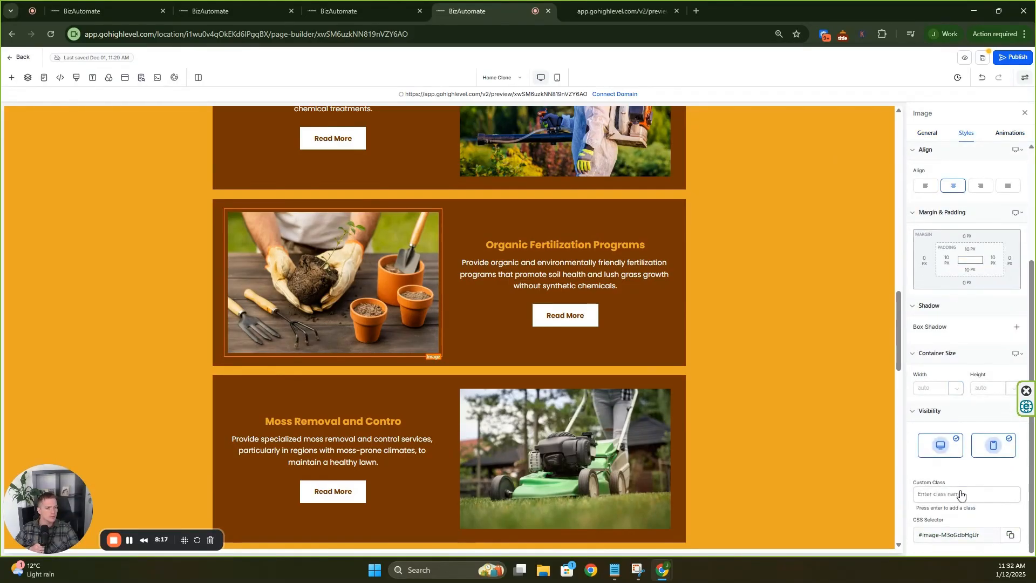
pyautogui.click(952, 502)
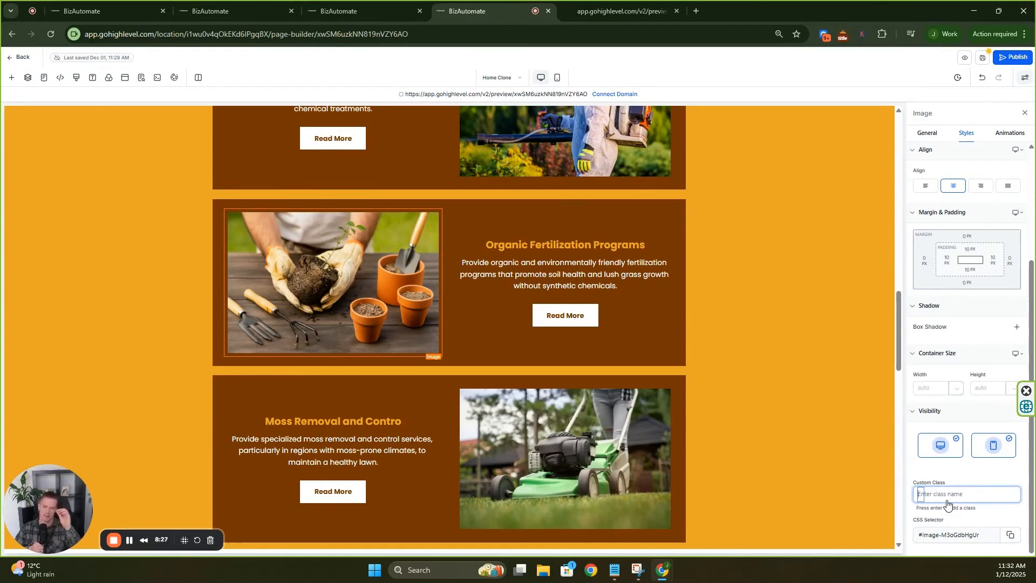
# - Review the page's sections from the header through the testimonials and team to the footer, and open the Get In Touch map's settings
pyautogui.scroll(-10, 618, 377)
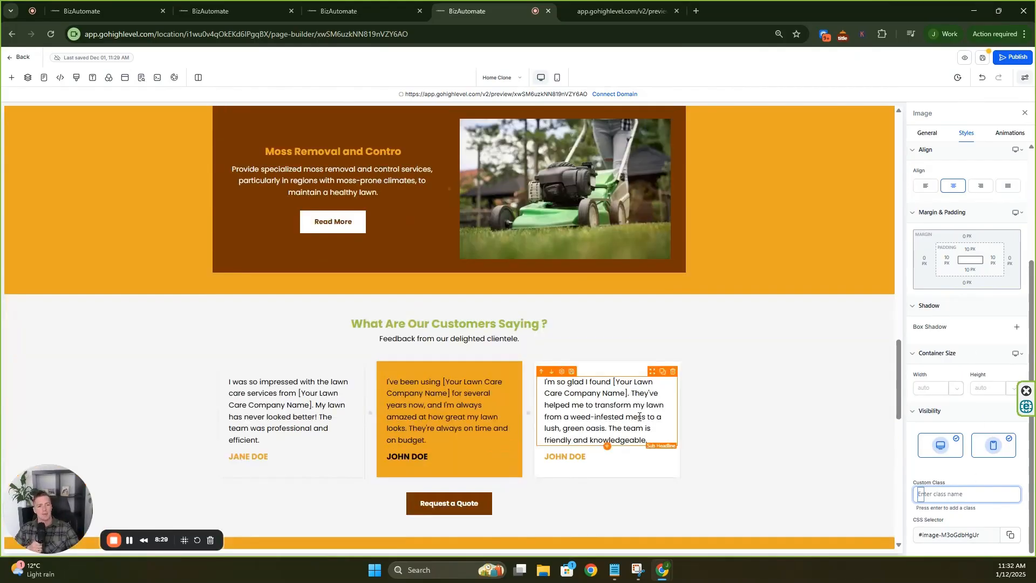
pyautogui.scroll(10, 619, 380)
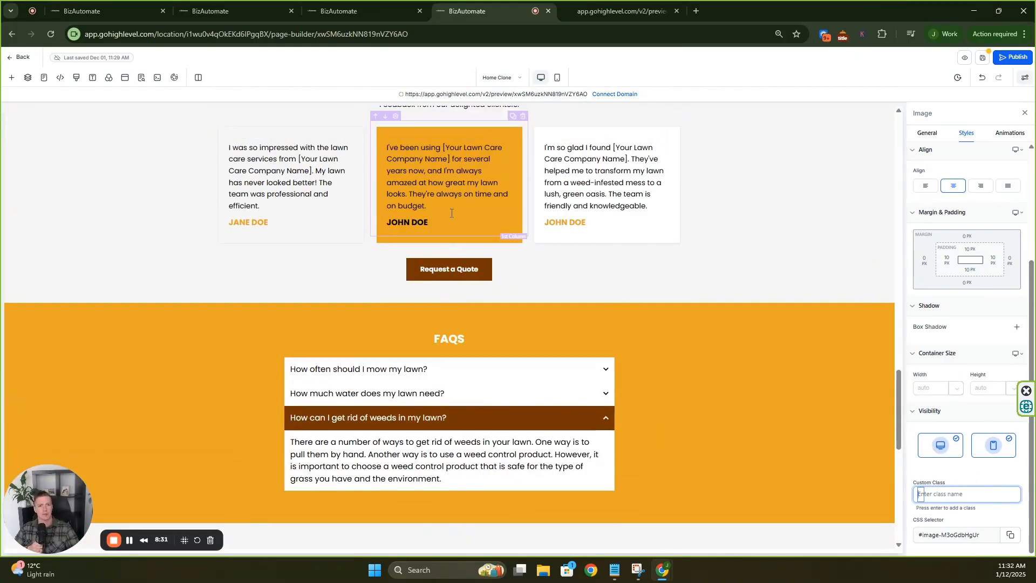
pyautogui.scroll(10, 464, 232)
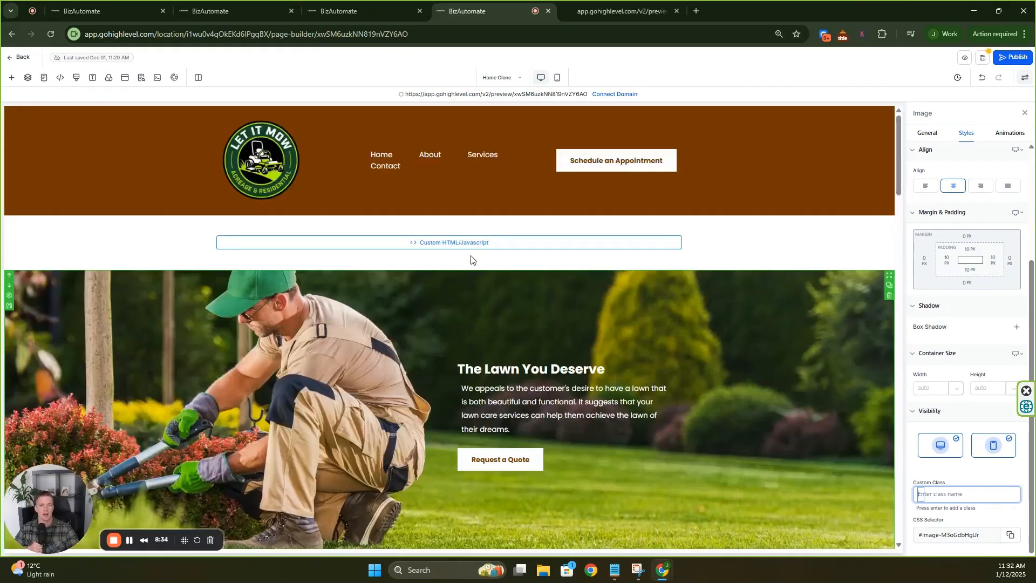
pyautogui.scroll(-10, 306, 332)
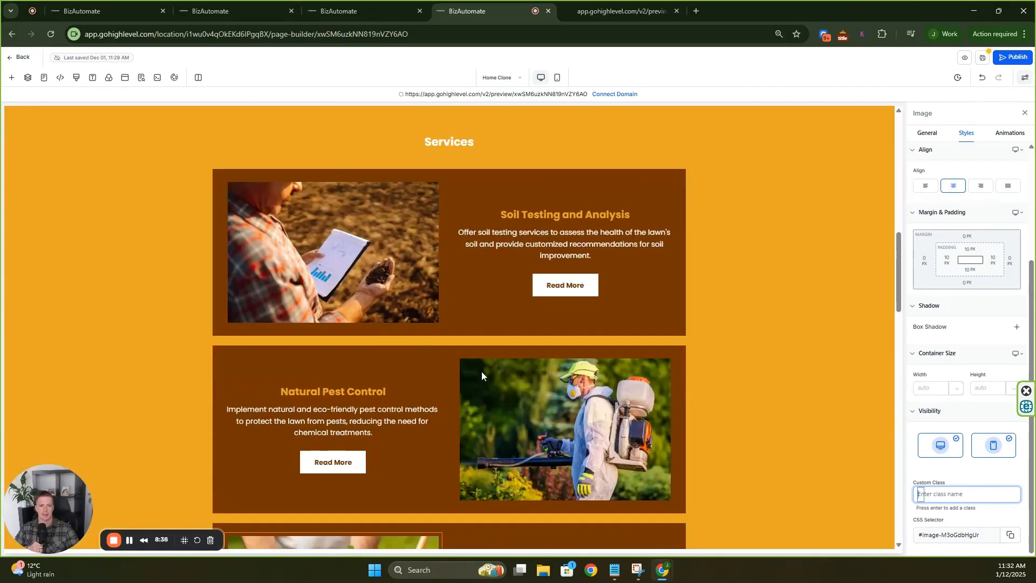
pyautogui.scroll(-10, 481, 371)
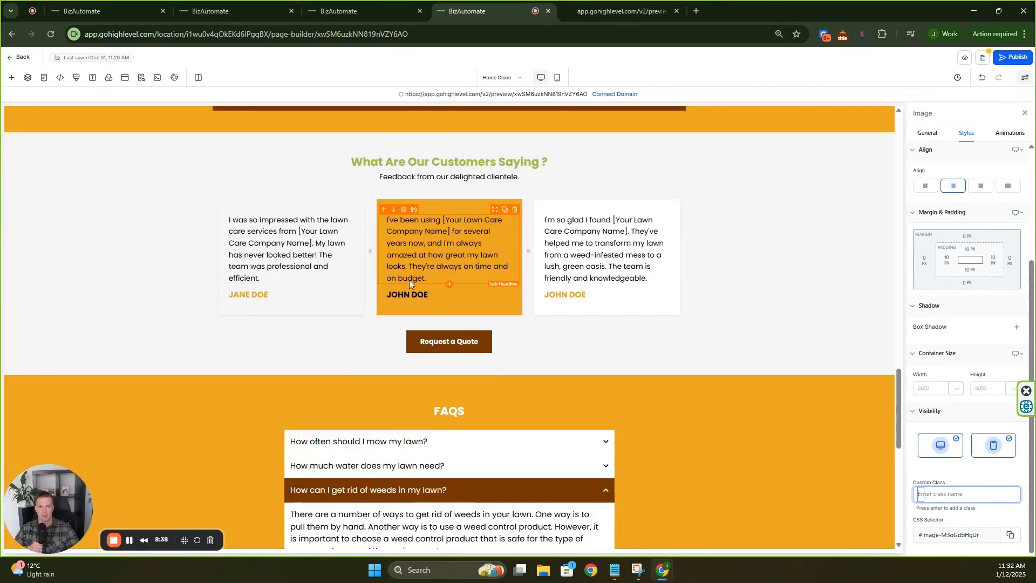
pyautogui.scroll(-3, 416, 293)
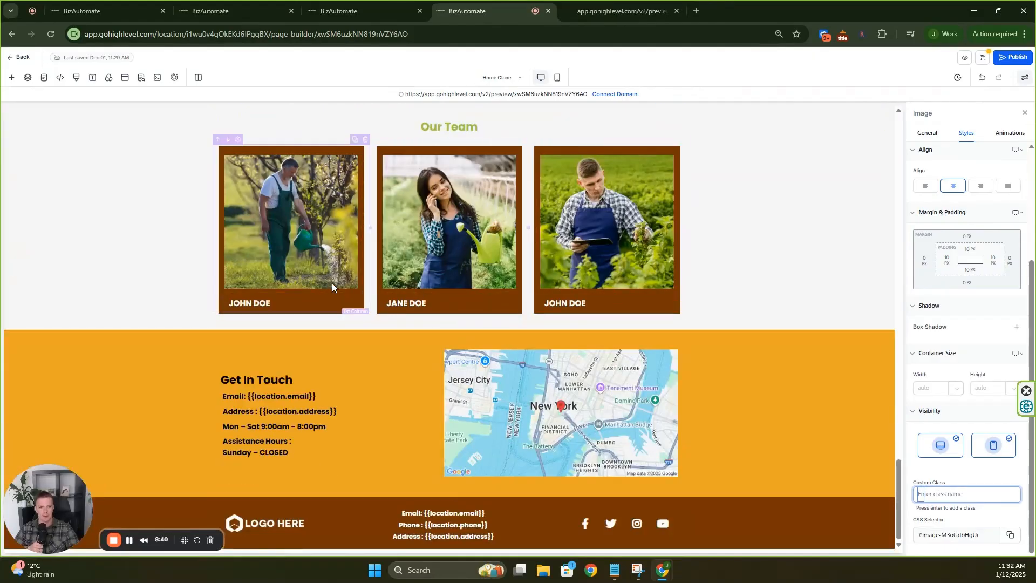
pyautogui.click(566, 388)
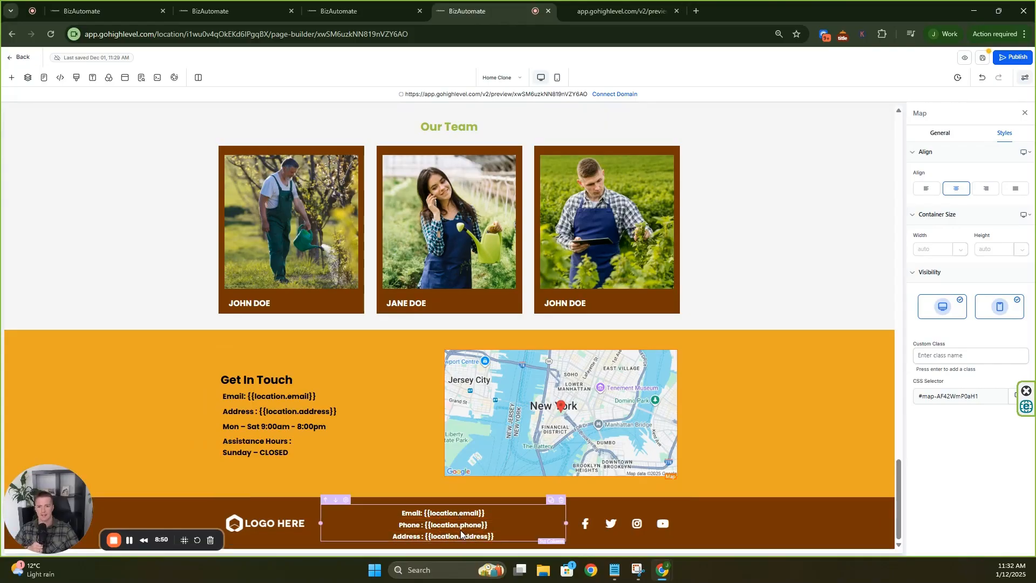
# - In the Reputation browser tab, close the review widget code dialog and view the account's Custom Values settings
pyautogui.click(581, 6)
pyautogui.click(359, 5)
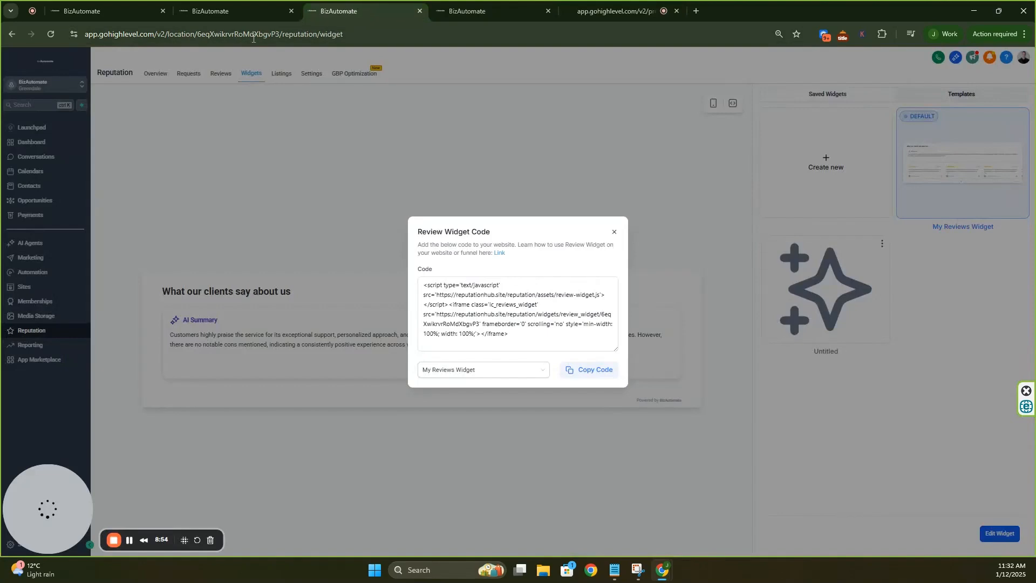
pyautogui.click(231, 10)
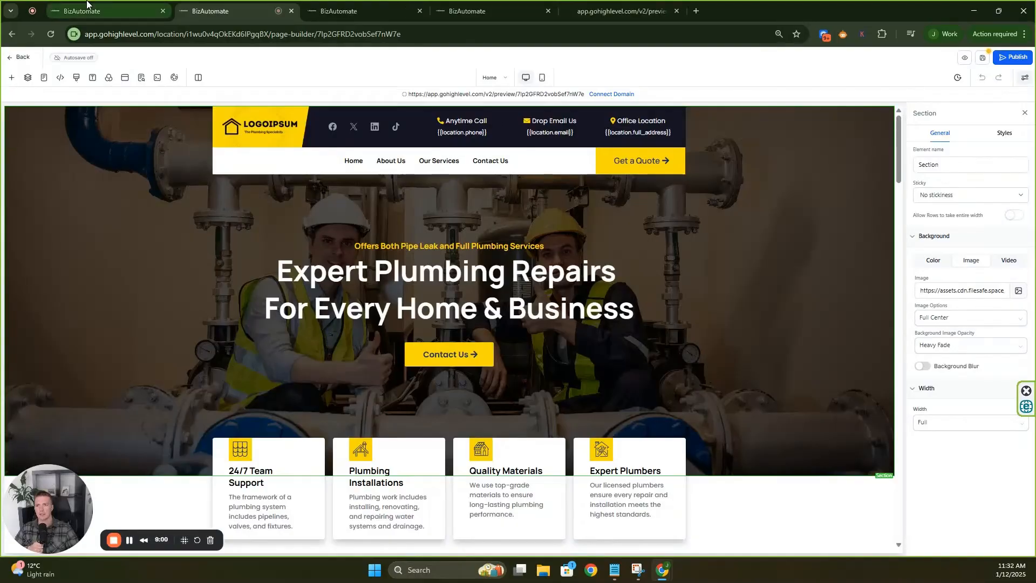
pyautogui.click(108, 10)
pyautogui.click(344, 5)
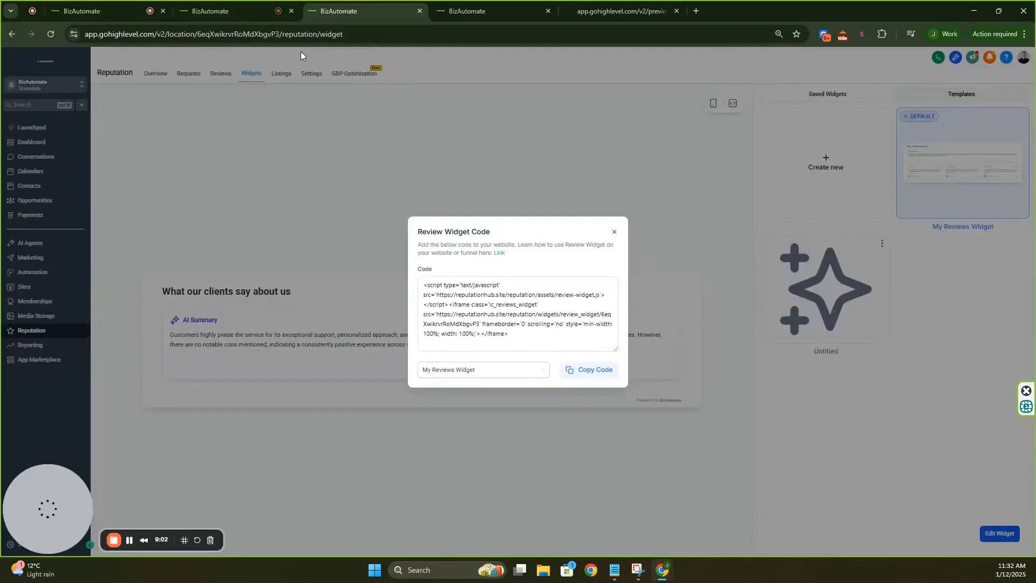
pyautogui.click(615, 232)
pyautogui.moveTo(47, 509); pyautogui.dragTo(133, 471)
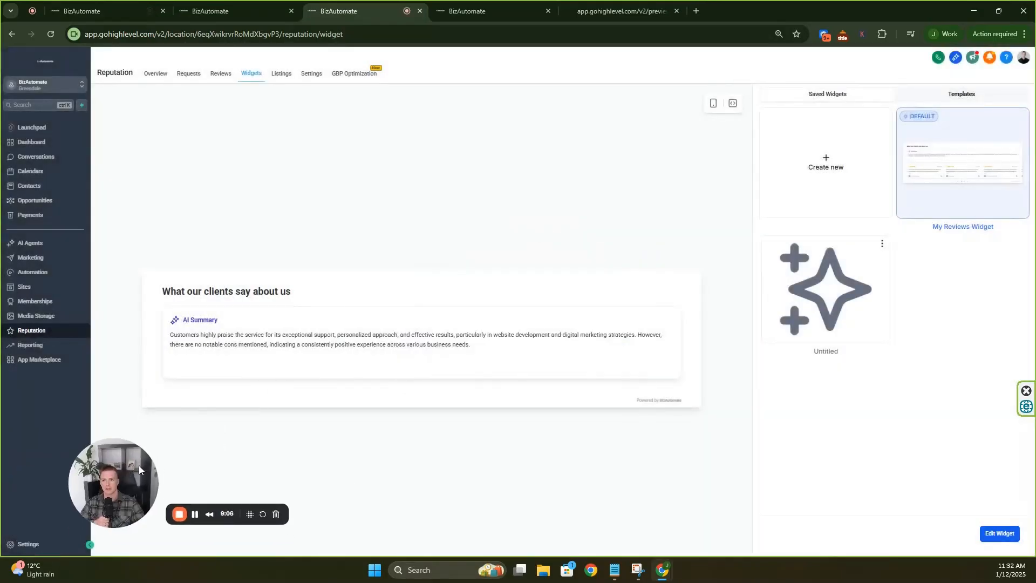
pyautogui.click(29, 544)
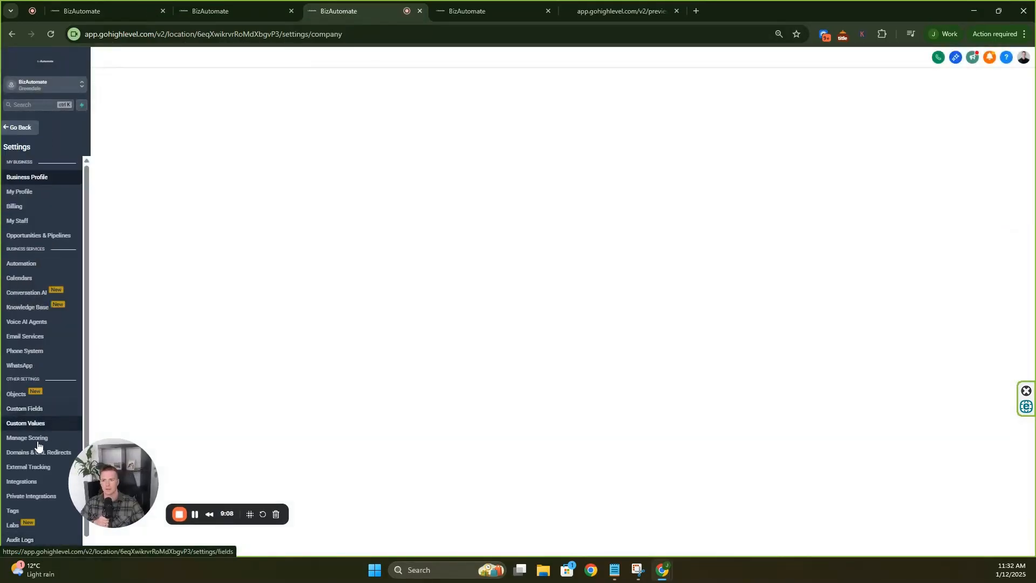
pyautogui.click(41, 417)
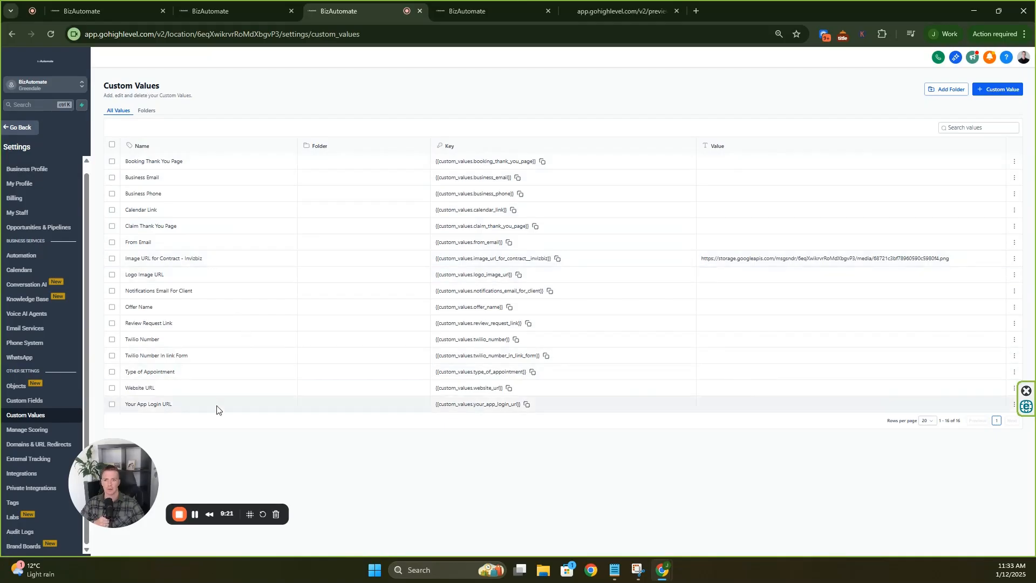
# - Return to the page builder and review the page from the services section up to the header
pyautogui.click(468, 10)
pyautogui.scroll(6, 385, 394)
pyautogui.scroll(15, 385, 398)
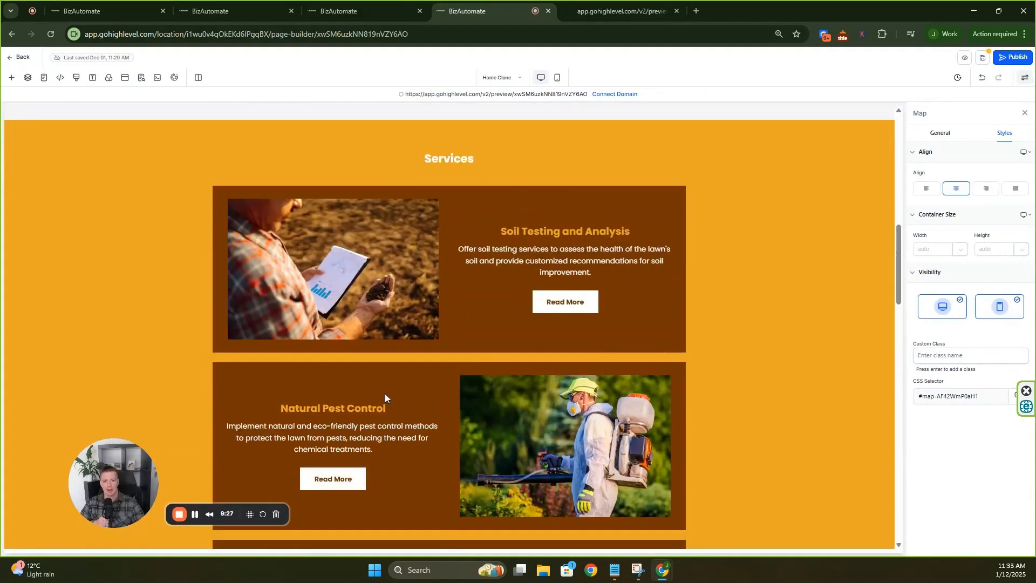
pyautogui.scroll(8, 384, 394)
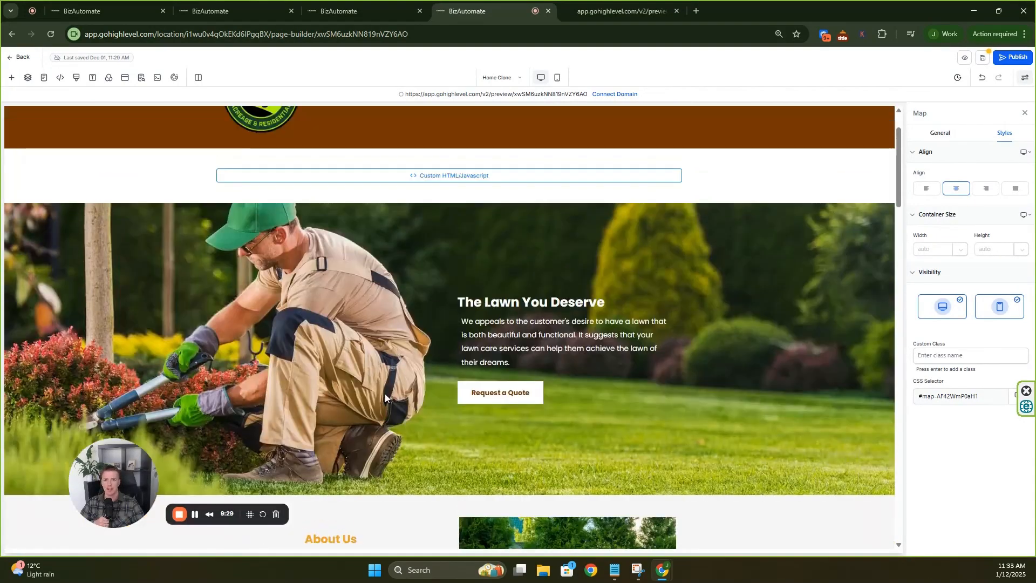
pyautogui.scroll(1, 500, 323)
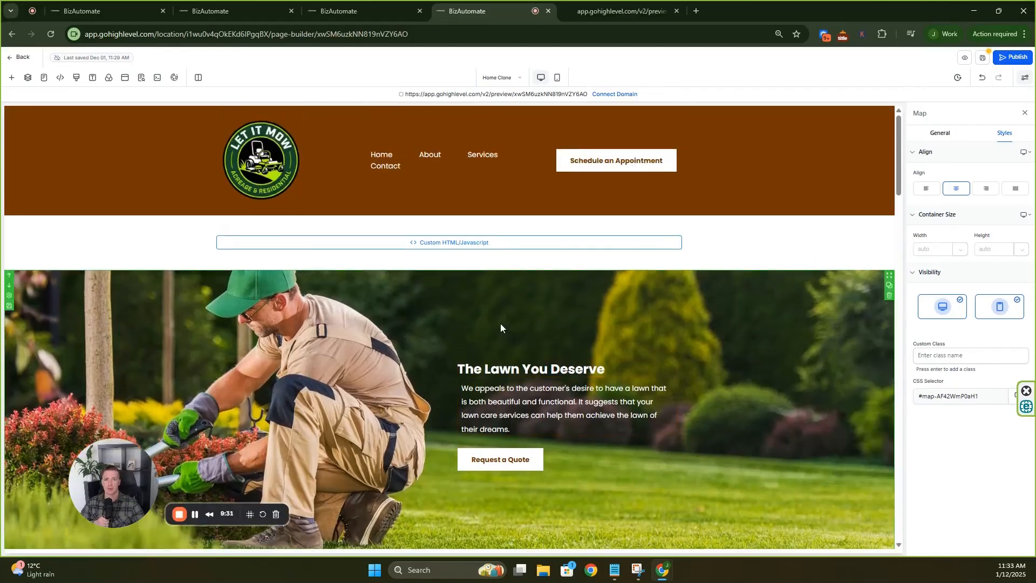
# - Review the page's sections from the header and hero through About Us and Services to the testimonials, returning to the hero
pyautogui.scroll(-1, 500, 325)
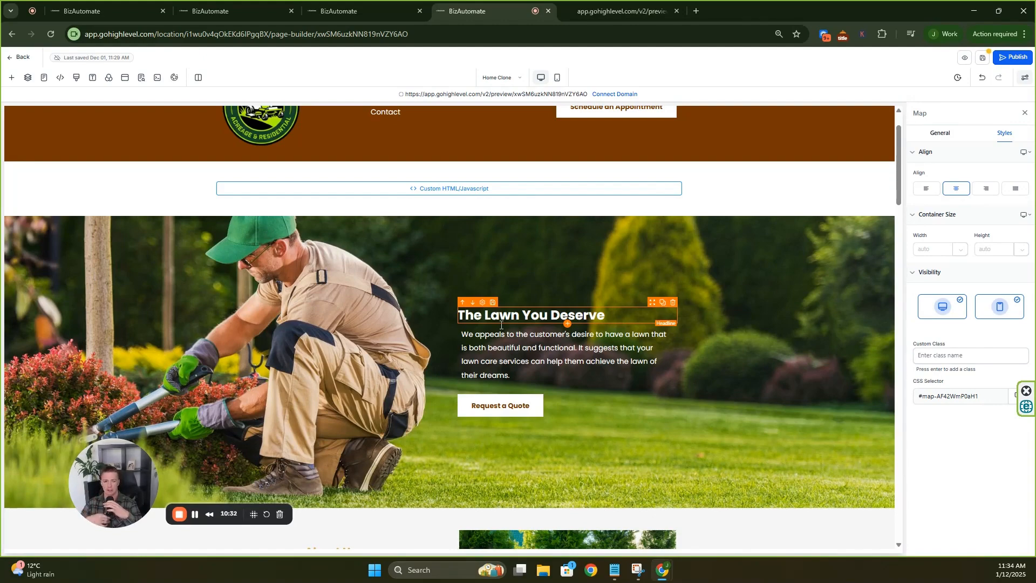
pyautogui.scroll(-2, 502, 326)
pyautogui.scroll(-2, 510, 320)
pyautogui.scroll(2, 276, 336)
pyautogui.scroll(1, 245, 407)
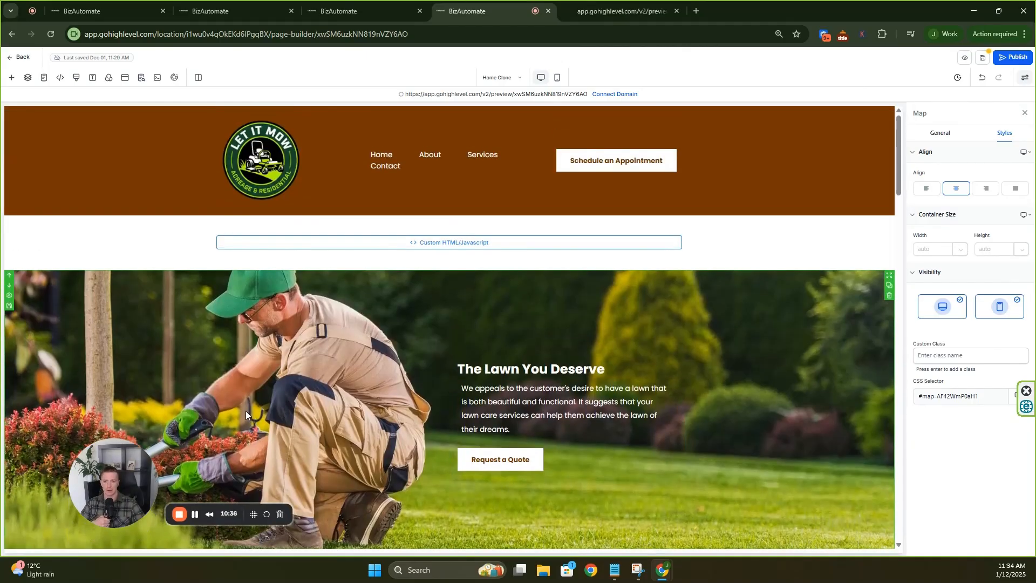
pyautogui.scroll(-6, 378, 400)
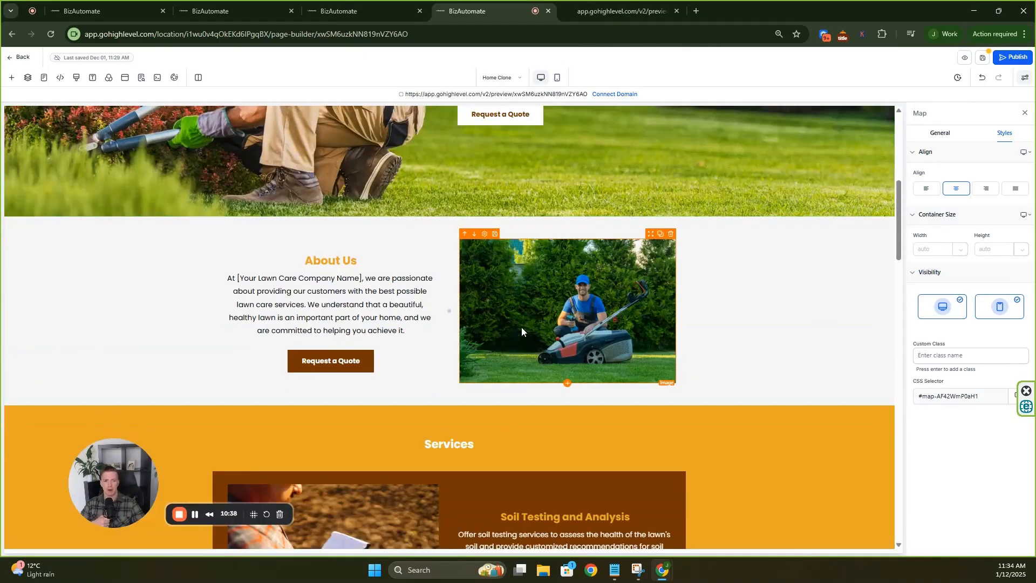
pyautogui.scroll(-8, 521, 328)
pyautogui.scroll(-4, 522, 328)
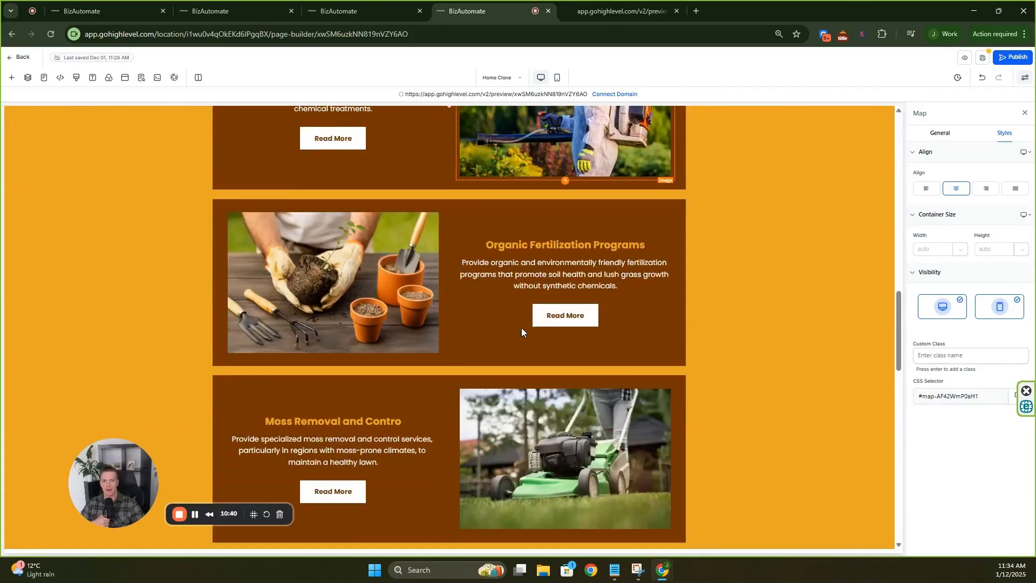
pyautogui.scroll(-4, 520, 339)
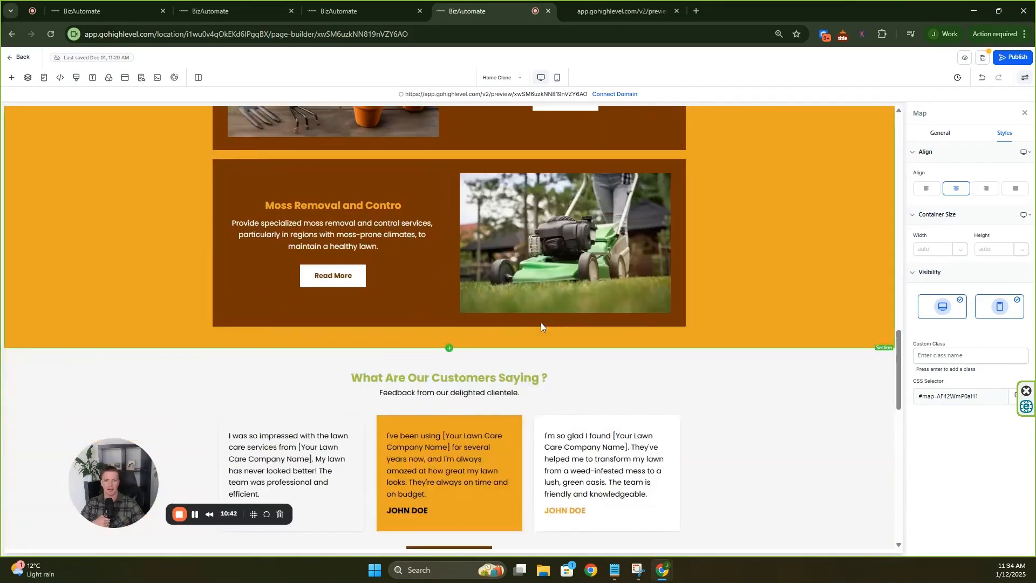
pyautogui.scroll(15, 523, 290)
pyautogui.scroll(5, 525, 299)
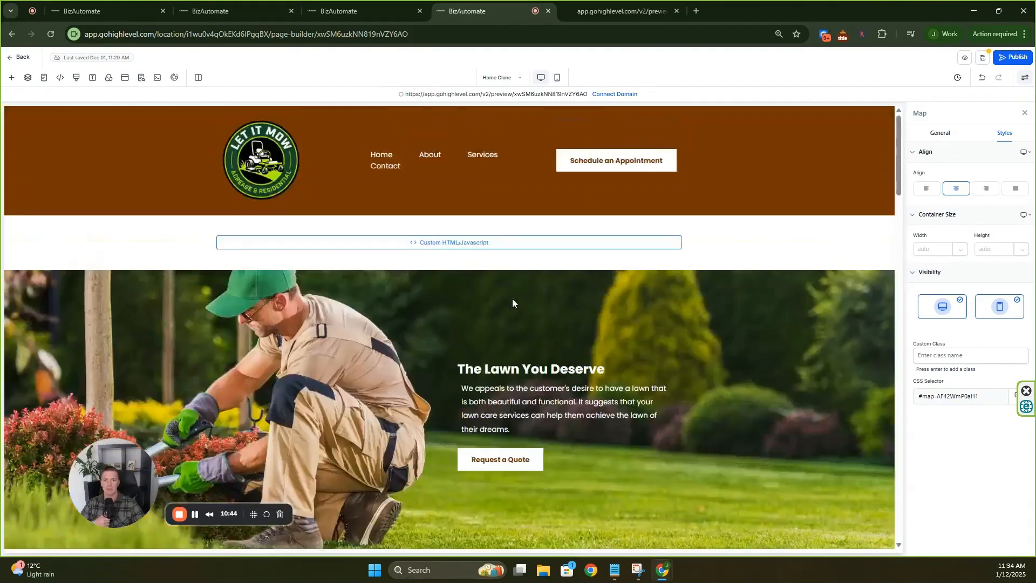
pyautogui.scroll(-2, 542, 411)
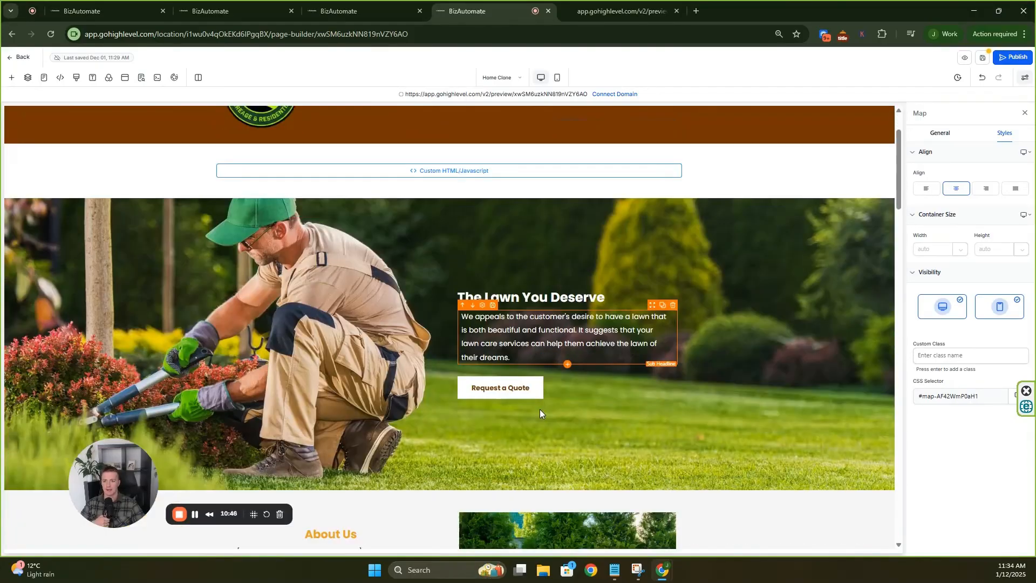
# - View the style settings of the hero and About Us paragraphs, and look over the start of the Services section
pyautogui.click(570, 320)
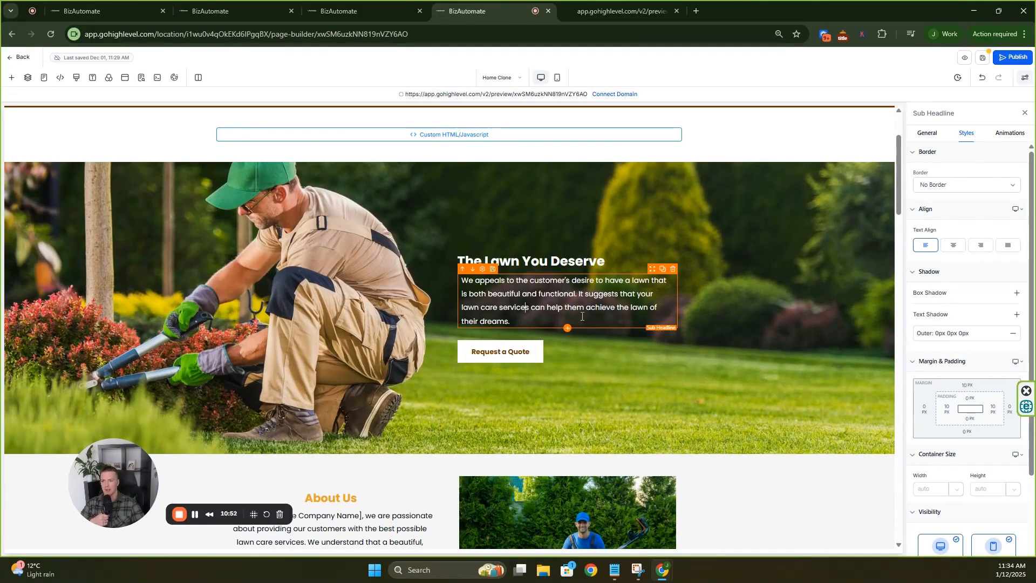
pyautogui.scroll(-6, 580, 318)
pyautogui.click(380, 216)
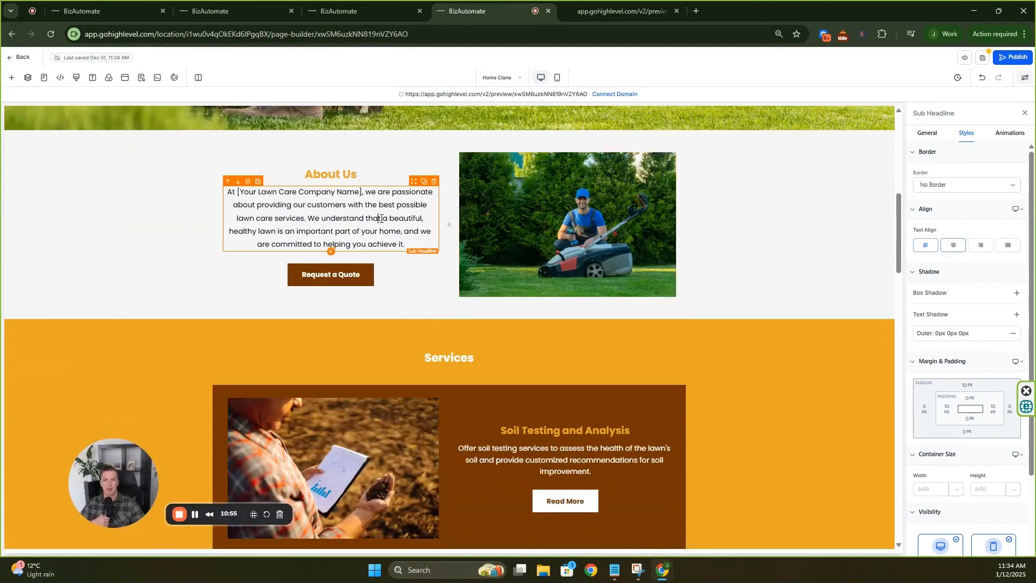
pyautogui.scroll(-3, 514, 317)
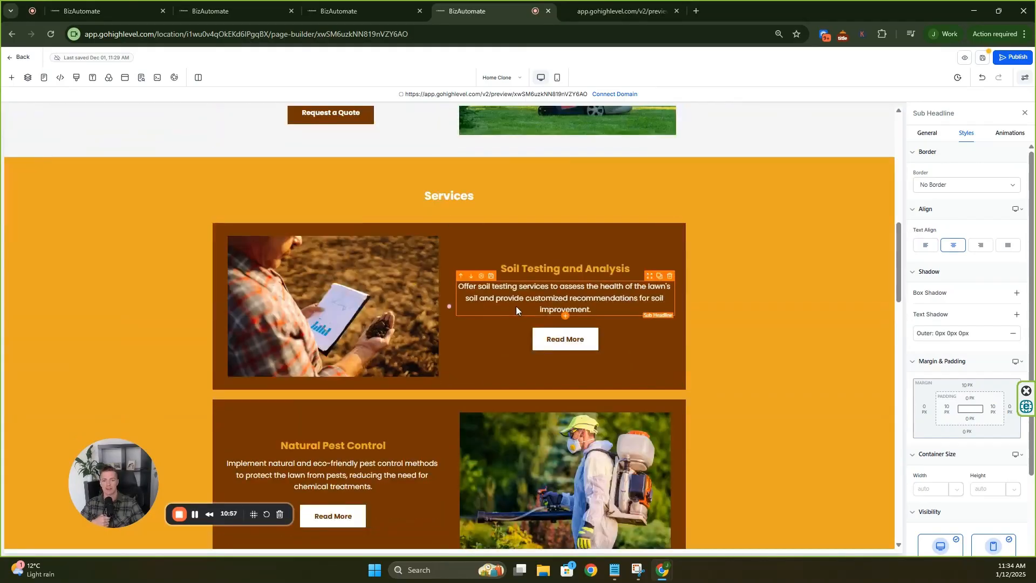
pyautogui.scroll(8, 516, 306)
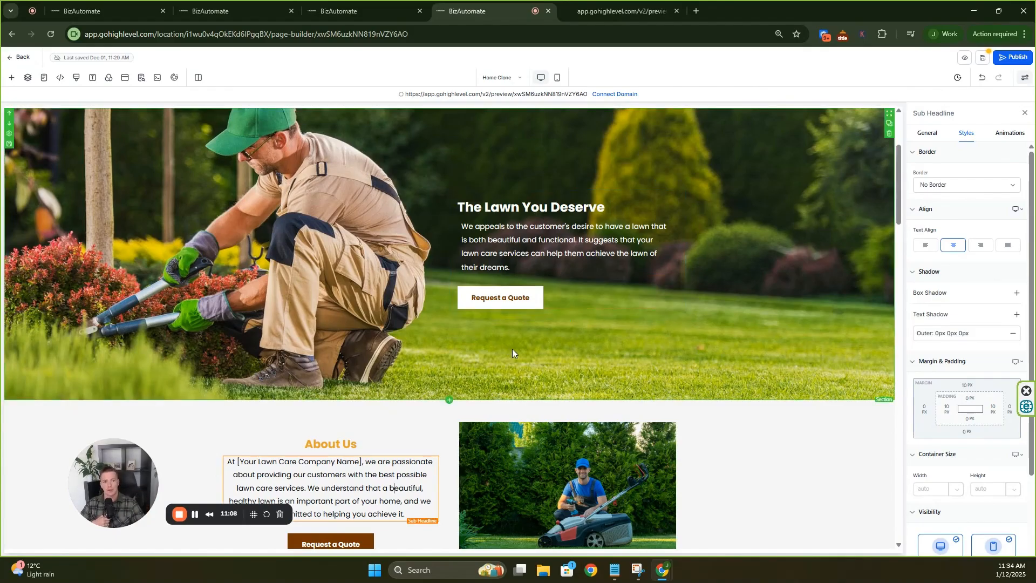
pyautogui.scroll(-5, 513, 349)
pyautogui.scroll(6, 512, 348)
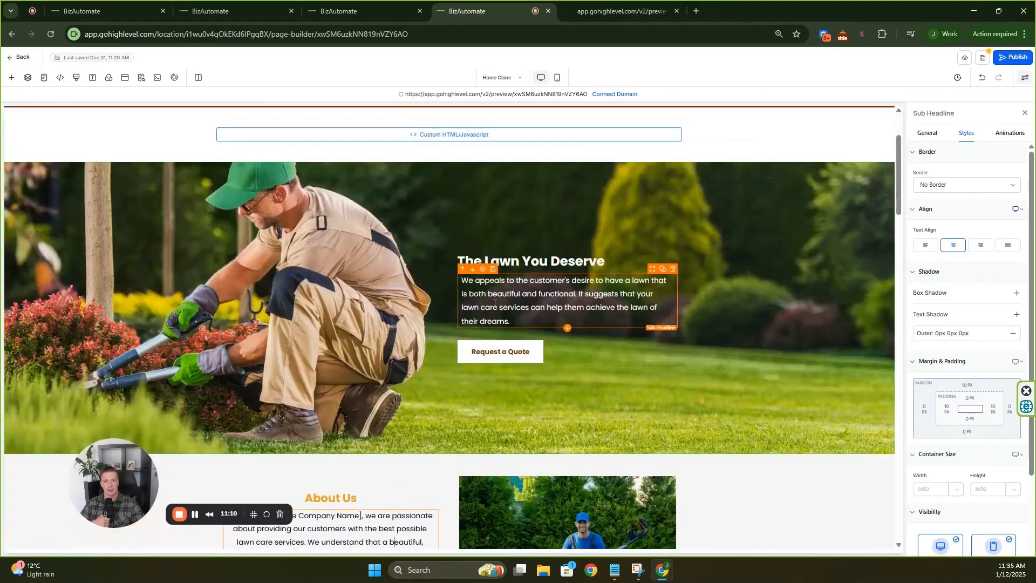
# - Select the hero's "The Lawn You Deserve" headline text, and place the text cursor in the paragraph beneath it
pyautogui.click(523, 262)
pyautogui.click(516, 282)
pyautogui.tripleClick(524, 255)
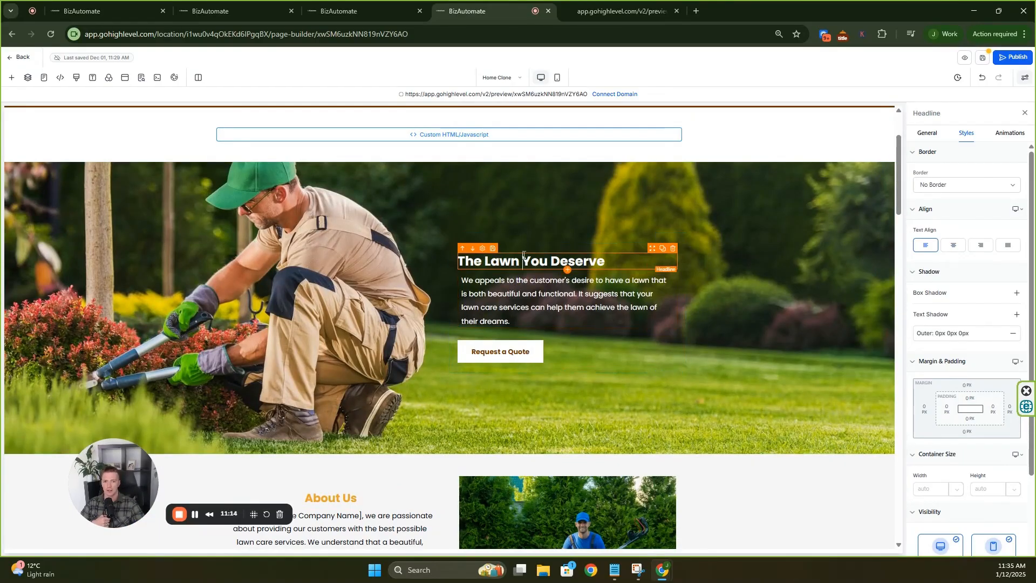
pyautogui.click(520, 318)
pyautogui.scroll(2, 519, 317)
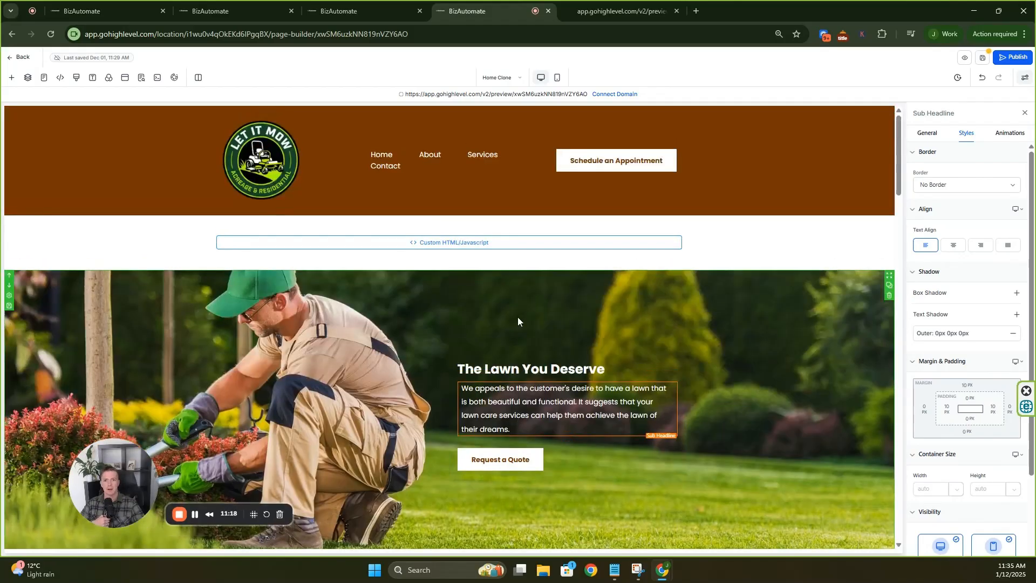
# - Select the "About Us" headline text, and select the whole paragraph below it to check its text formatting options
pyautogui.scroll(-7, 517, 316)
pyautogui.tripleClick(339, 228)
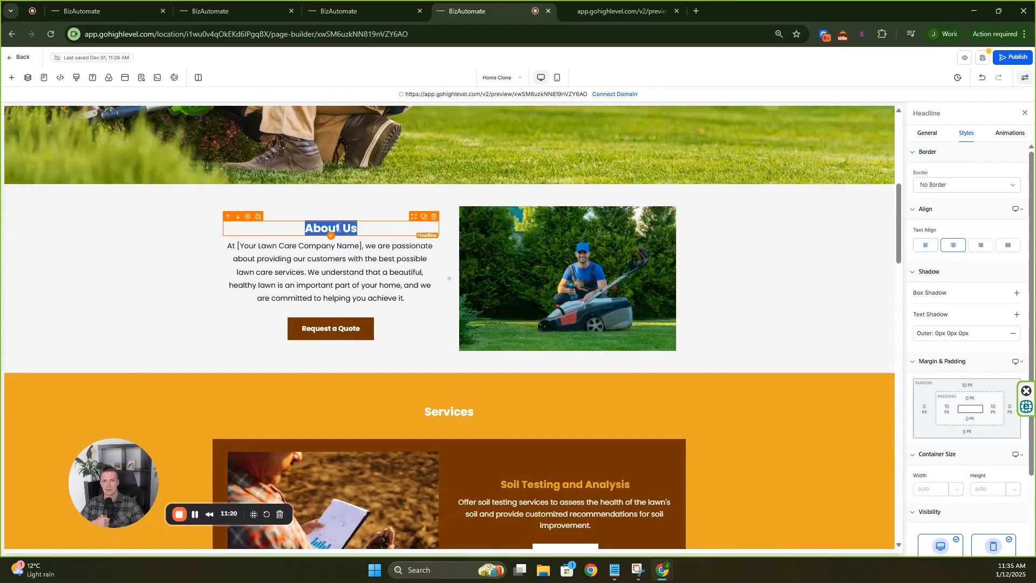
pyautogui.click(340, 289)
pyautogui.tripleClick(346, 287)
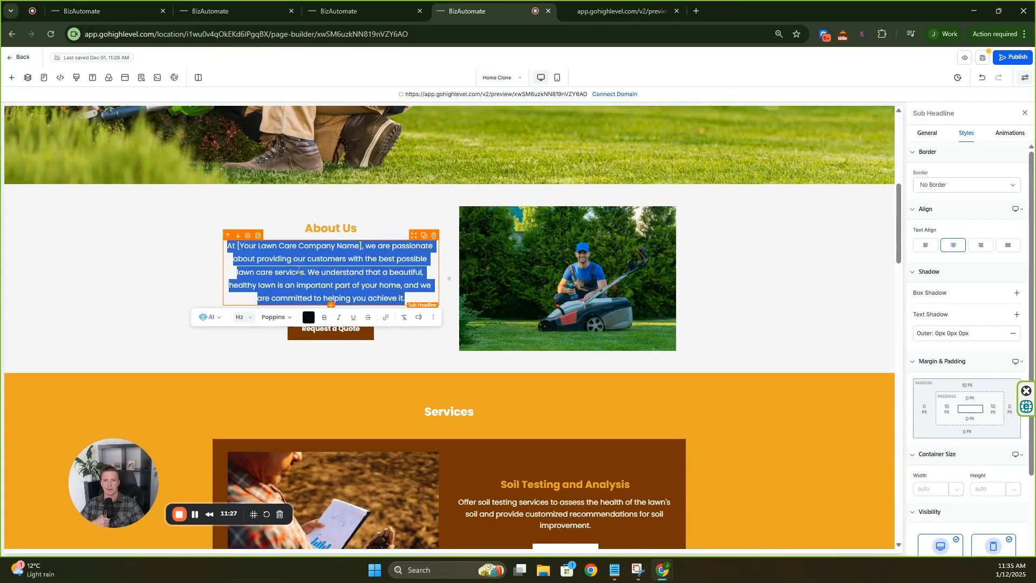
pyautogui.click(299, 272)
# - Select the "Soil Testing and Analysis" and "Natural Pest Control" service headlines to view their text formatting options
pyautogui.scroll(-5, 403, 306)
pyautogui.click(526, 163)
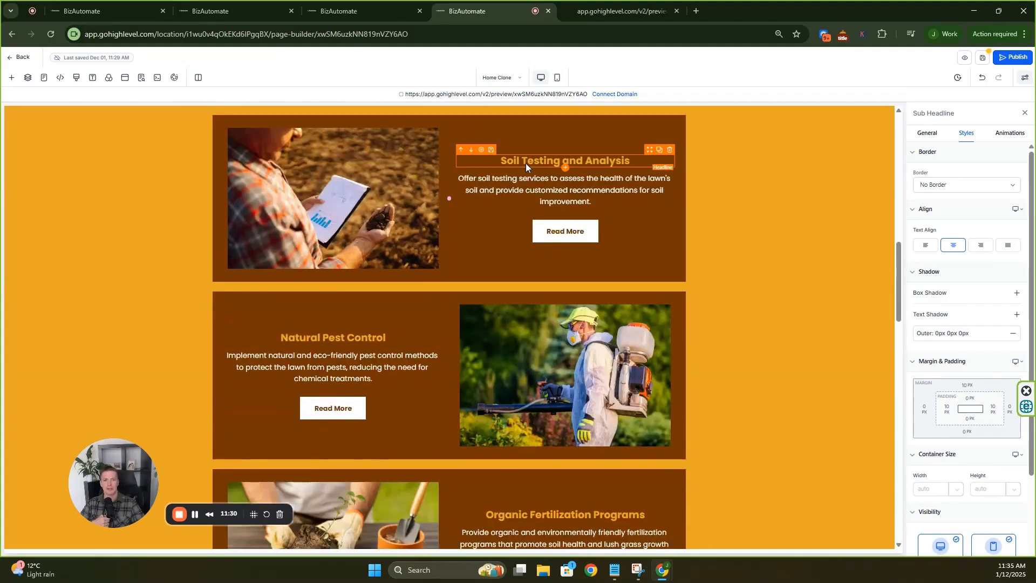
pyautogui.tripleClick(526, 163)
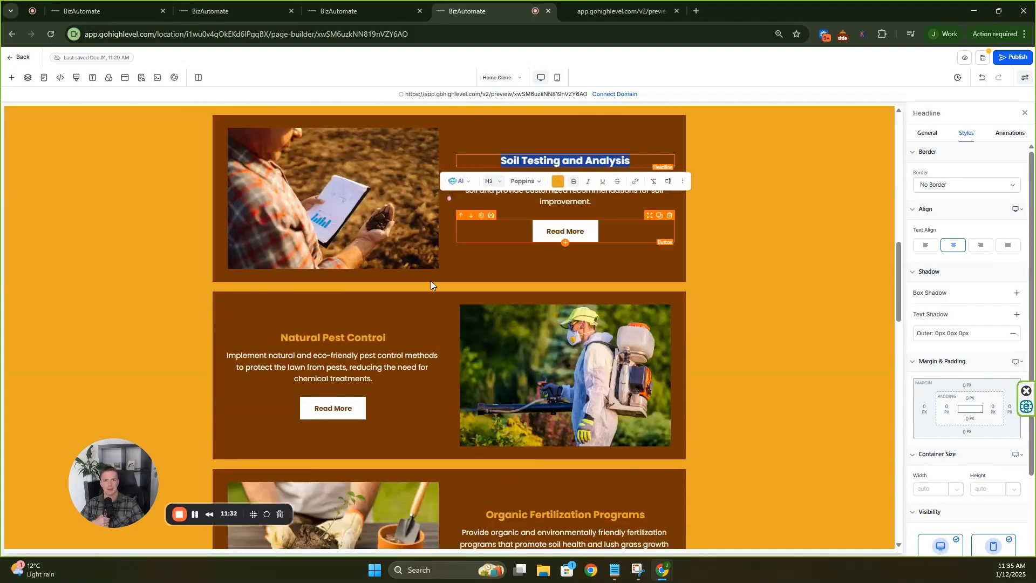
pyautogui.tripleClick(337, 341)
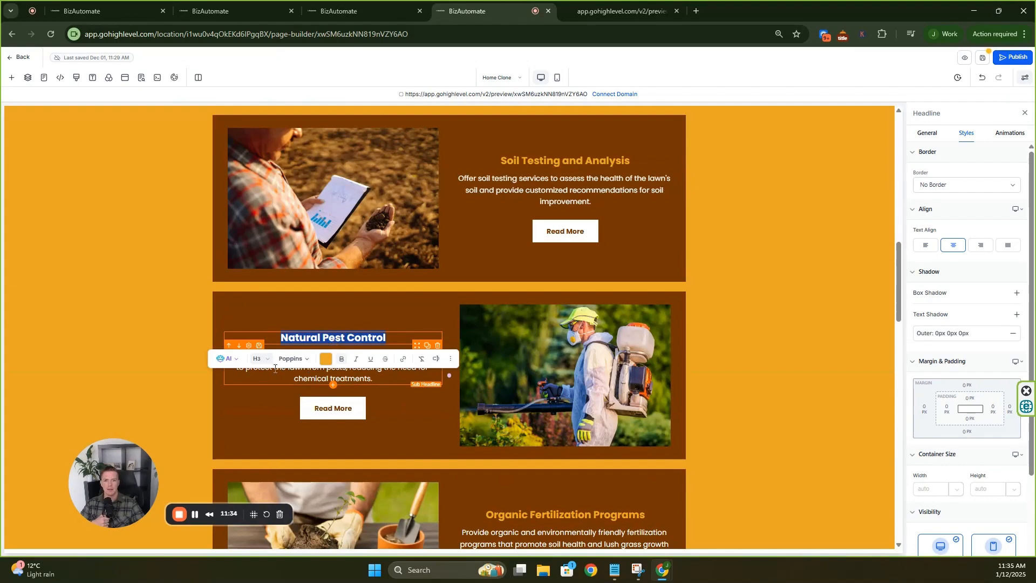
pyautogui.click(195, 515)
# - Examine the text colour, font and AI writing options of the hero's "The Lawn You Deserve" headline
pyautogui.scroll(20, 172, 354)
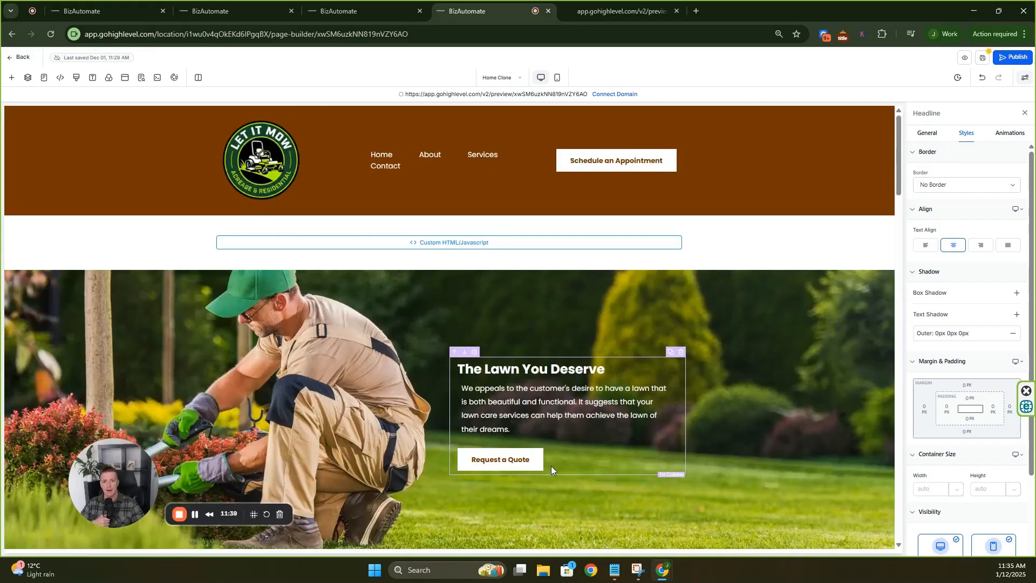
pyautogui.tripleClick(526, 370)
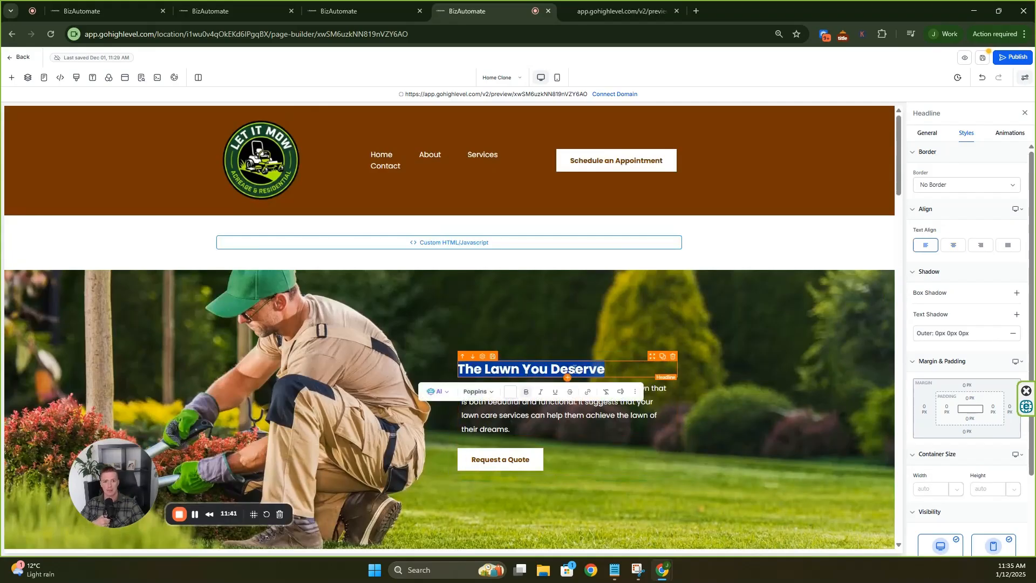
pyautogui.click(516, 322)
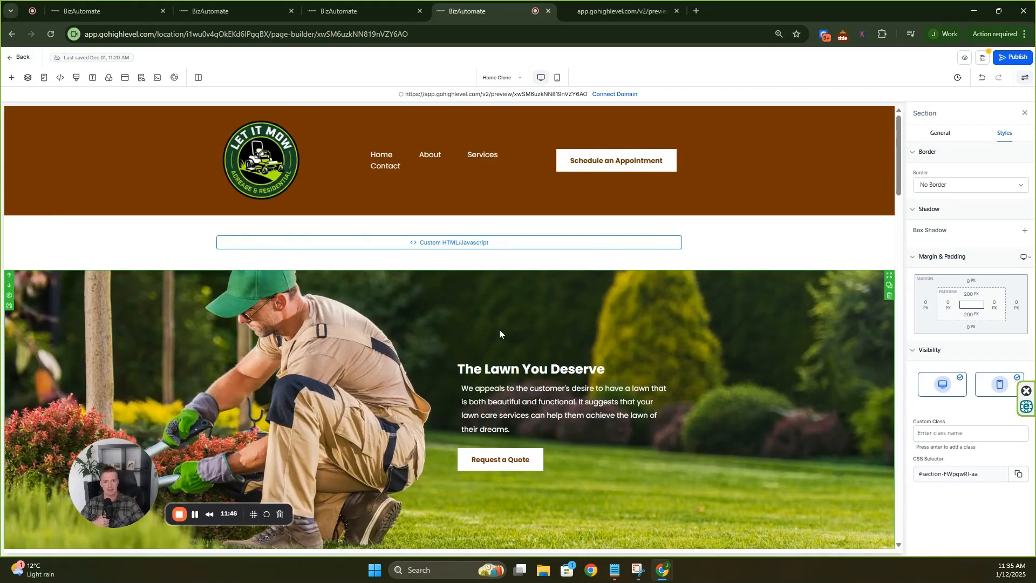
pyautogui.tripleClick(508, 370)
pyautogui.click(508, 394)
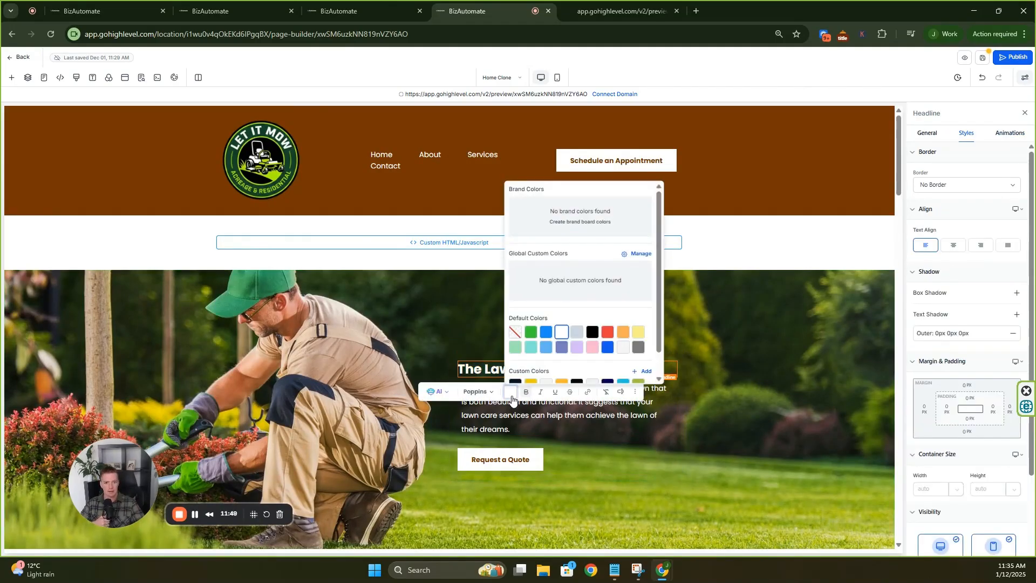
pyautogui.scroll(-1, 585, 261)
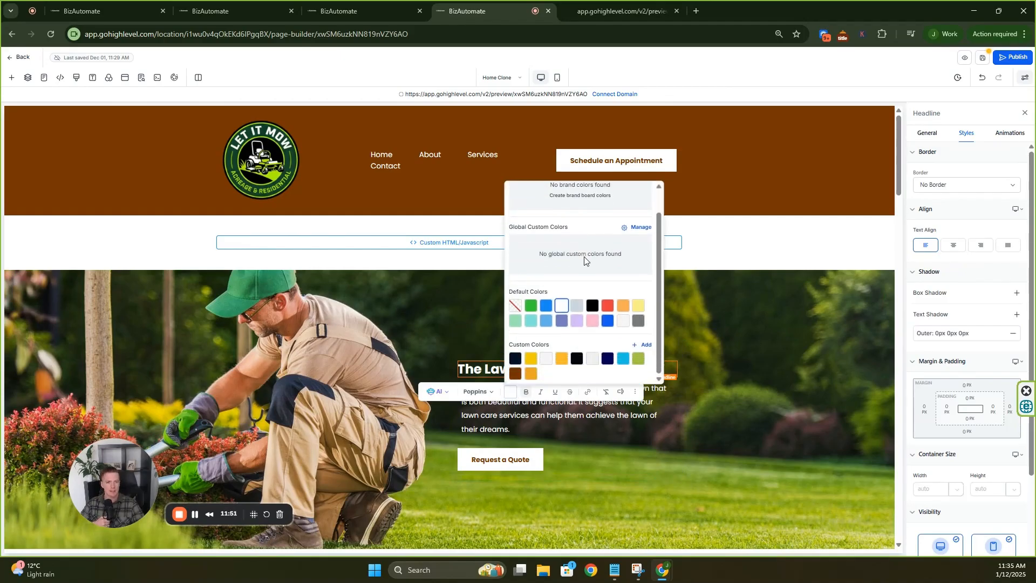
pyautogui.scroll(1, 585, 259)
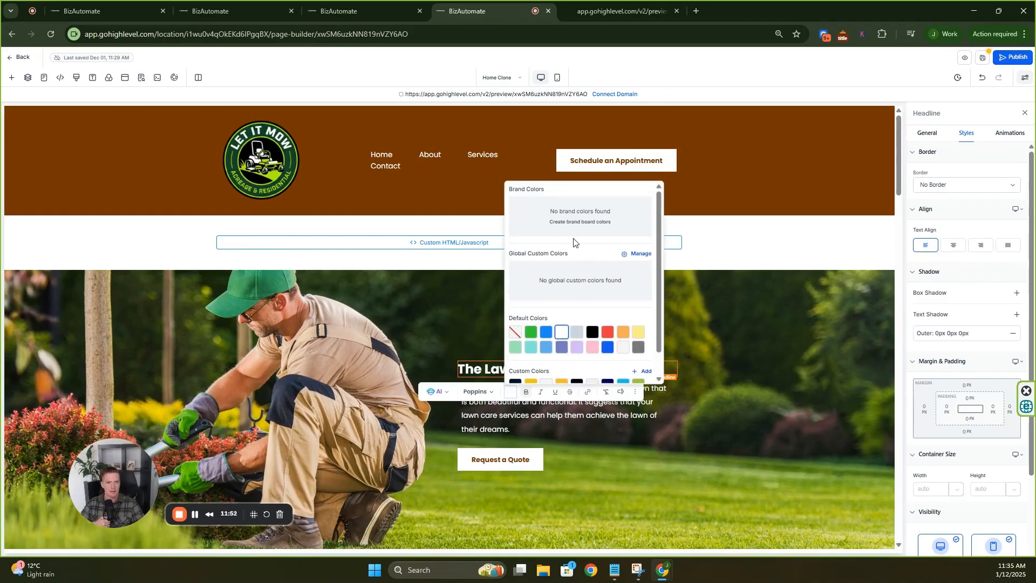
pyautogui.click(483, 393)
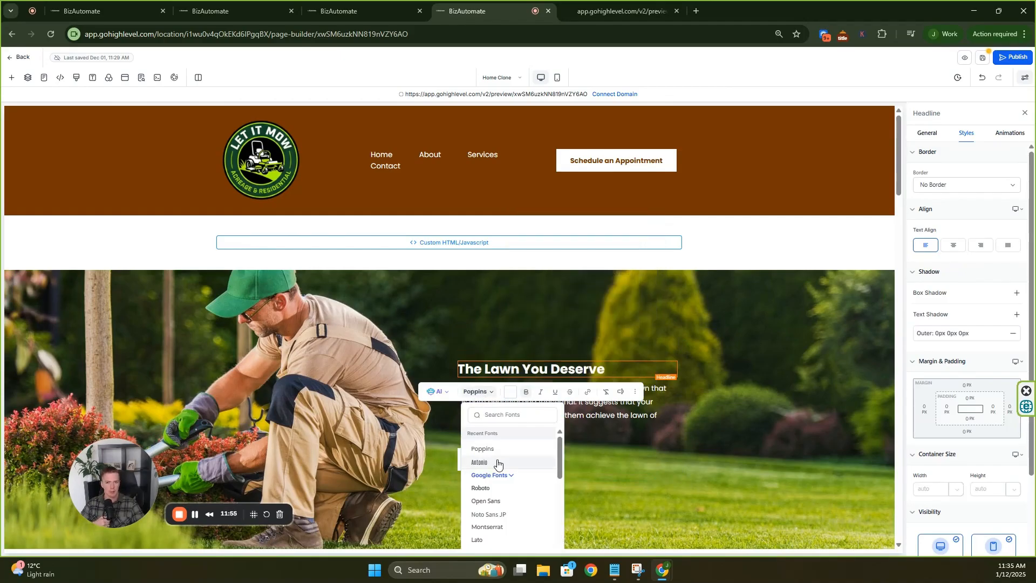
pyautogui.click(447, 394)
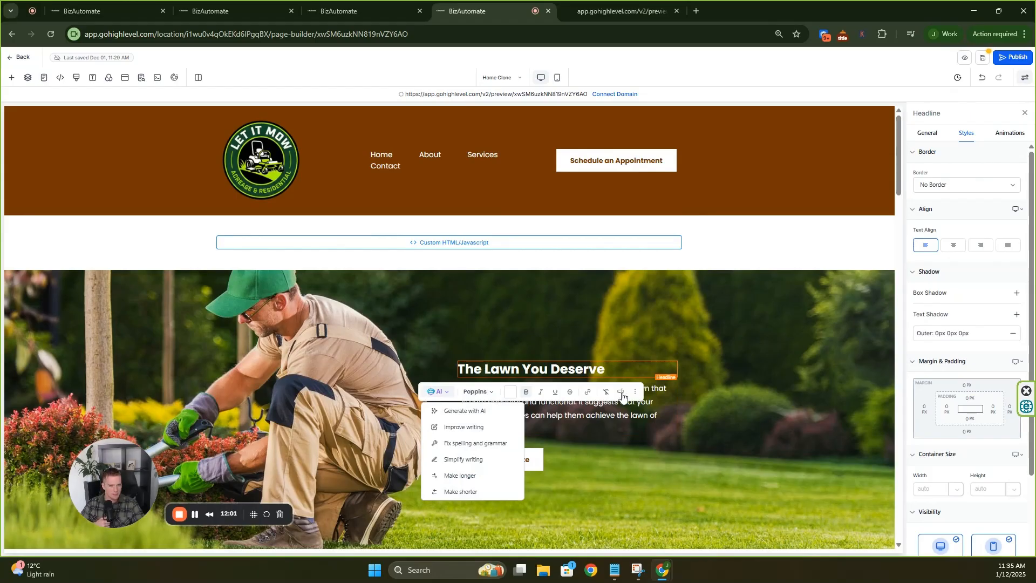
# - Try clearing the formatting of the hero's "The Lawn You Deserve" headline, and undo that change
pyautogui.click(605, 394)
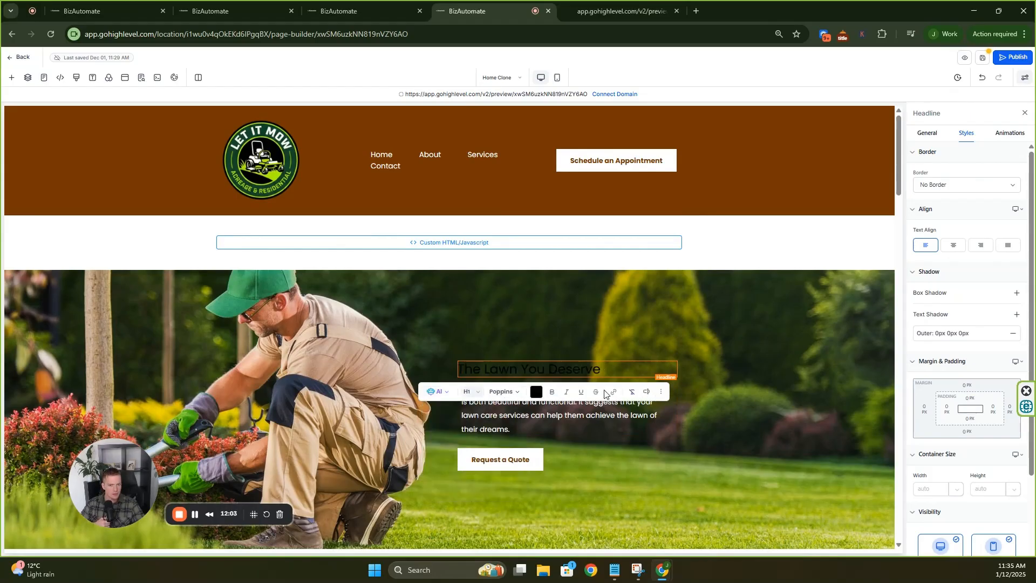
pyautogui.click(659, 392)
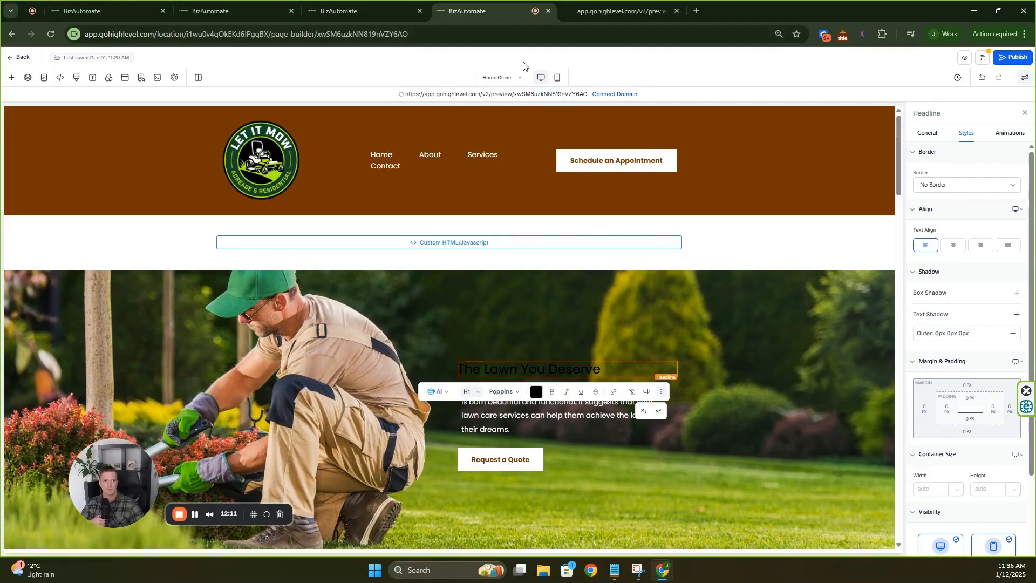
pyautogui.click(983, 80)
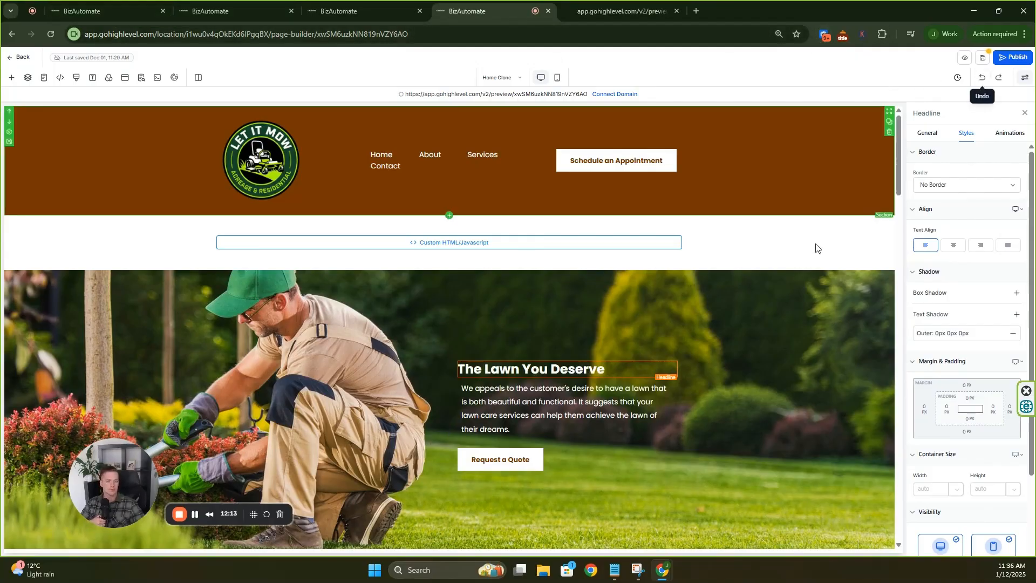
# - Switch the "The Lawn You Deserve" headline from subscript to superscript, and open its list of heading levels
pyautogui.doubleClick(605, 370)
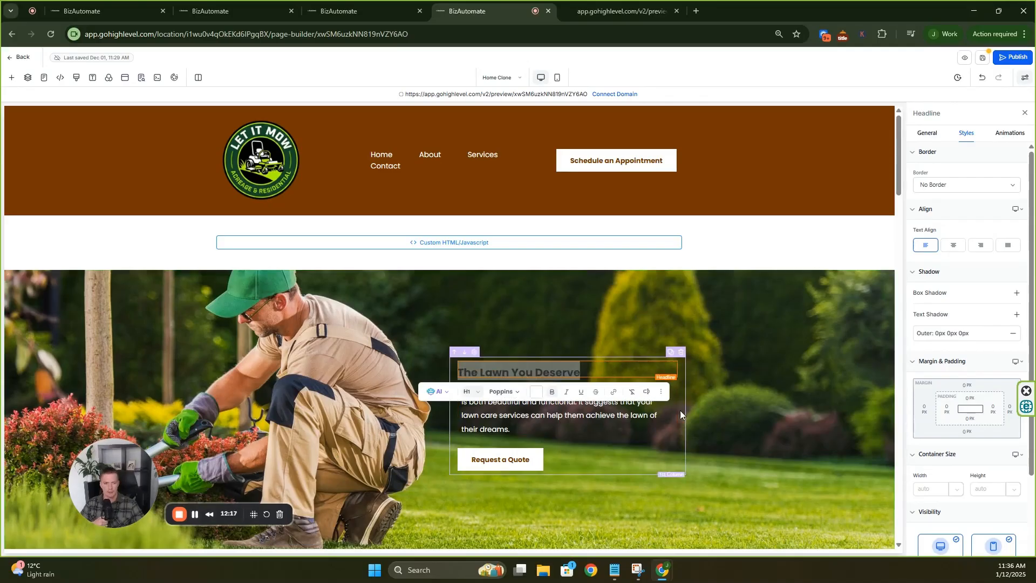
pyautogui.click(662, 396)
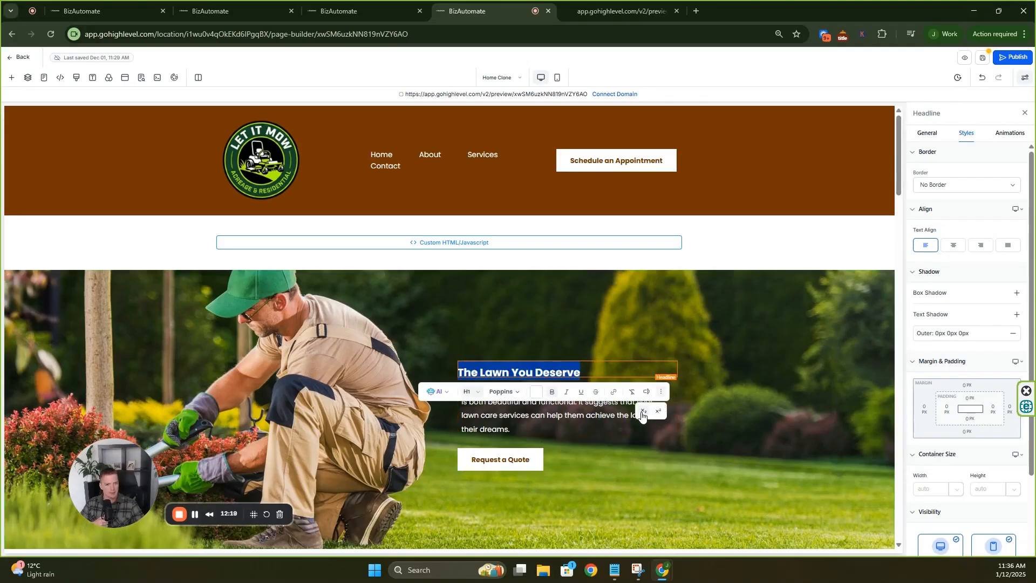
pyautogui.click(644, 411)
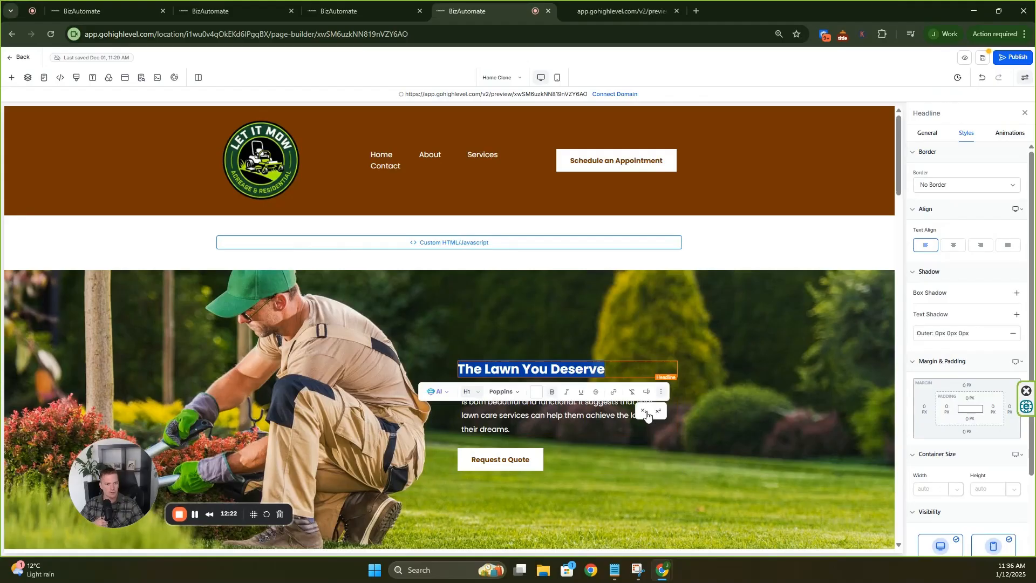
pyautogui.click(657, 411)
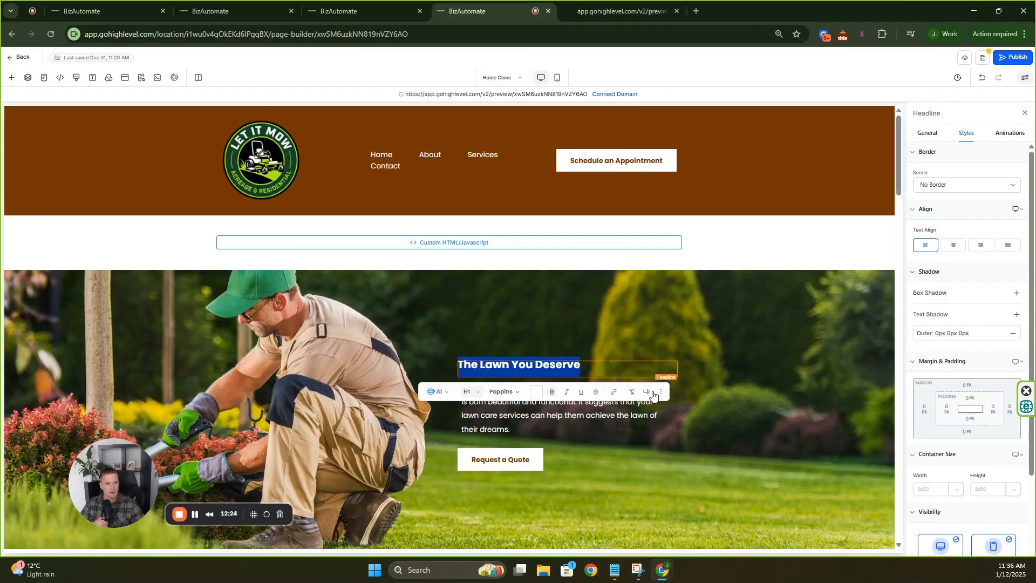
pyautogui.click(471, 396)
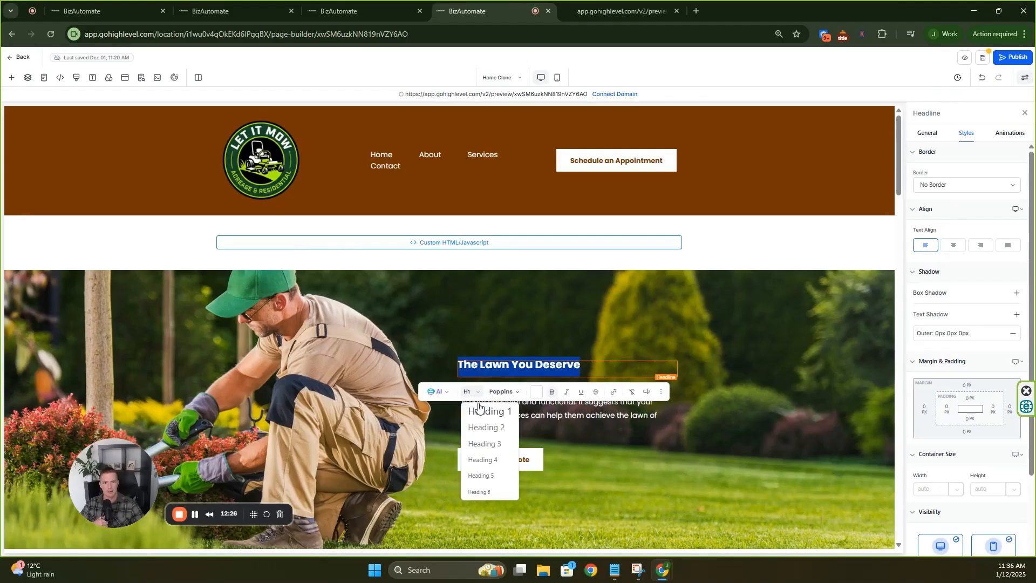
# - Set the "About Us" headline to the Heading 2 level
pyautogui.click(587, 312)
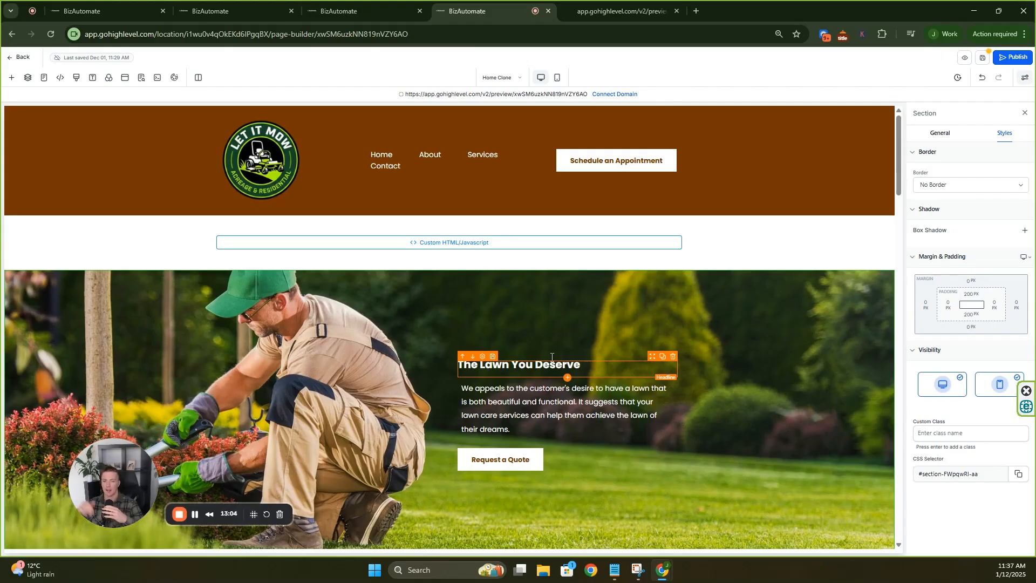
pyautogui.scroll(-9, 434, 261)
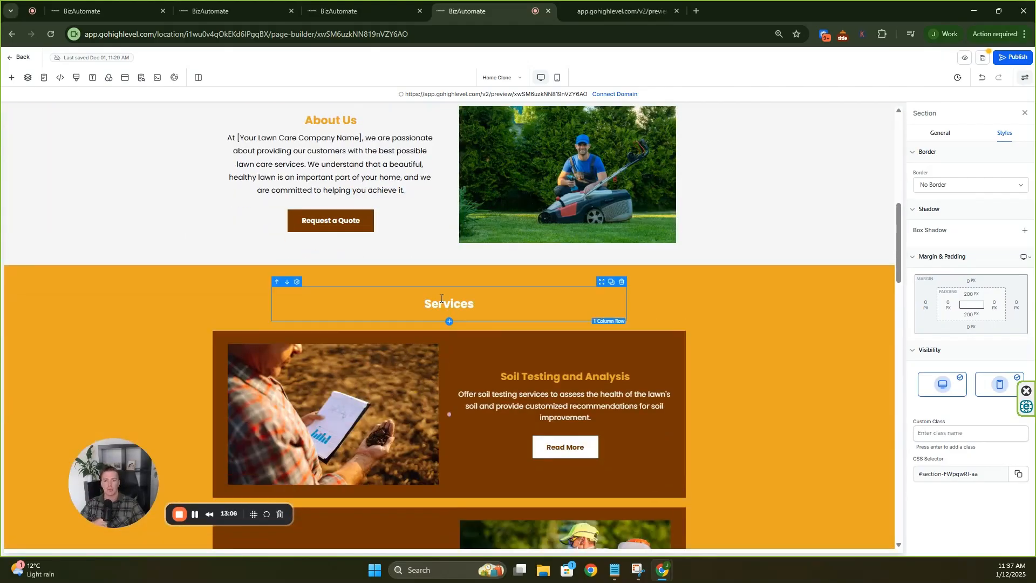
pyautogui.scroll(2, 434, 262)
pyautogui.click(308, 223)
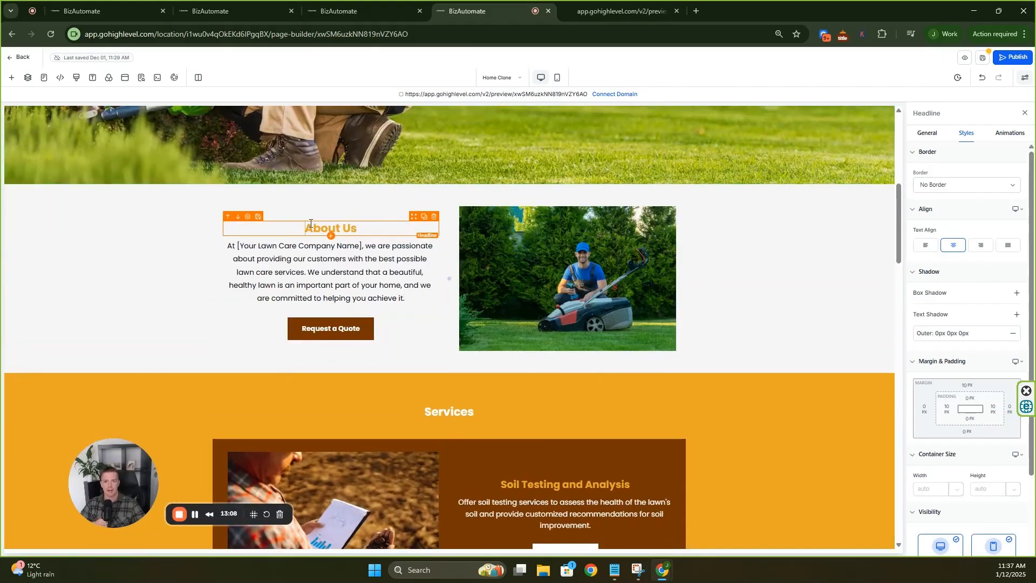
pyautogui.tripleClick(316, 222)
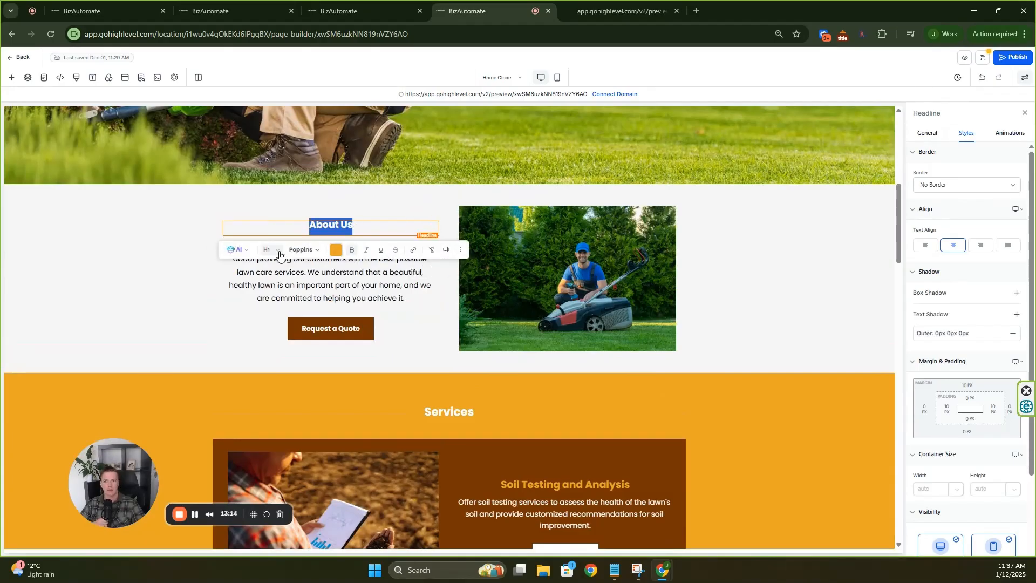
pyautogui.click(270, 249)
pyautogui.click(283, 286)
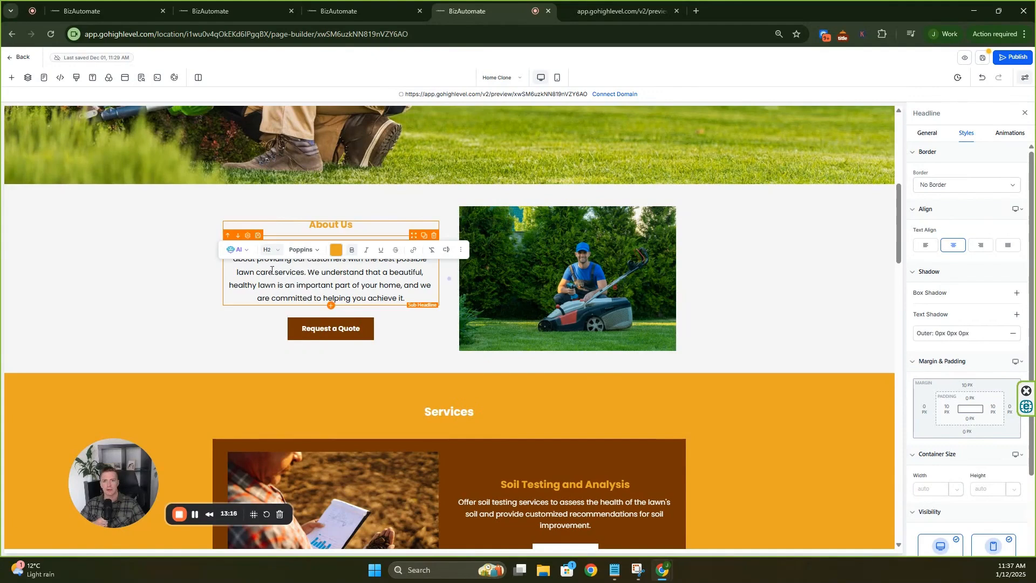
pyautogui.click(134, 322)
# - Review the page's sections from Services down to the contact area and back up to the hero
pyautogui.scroll(-2, 135, 322)
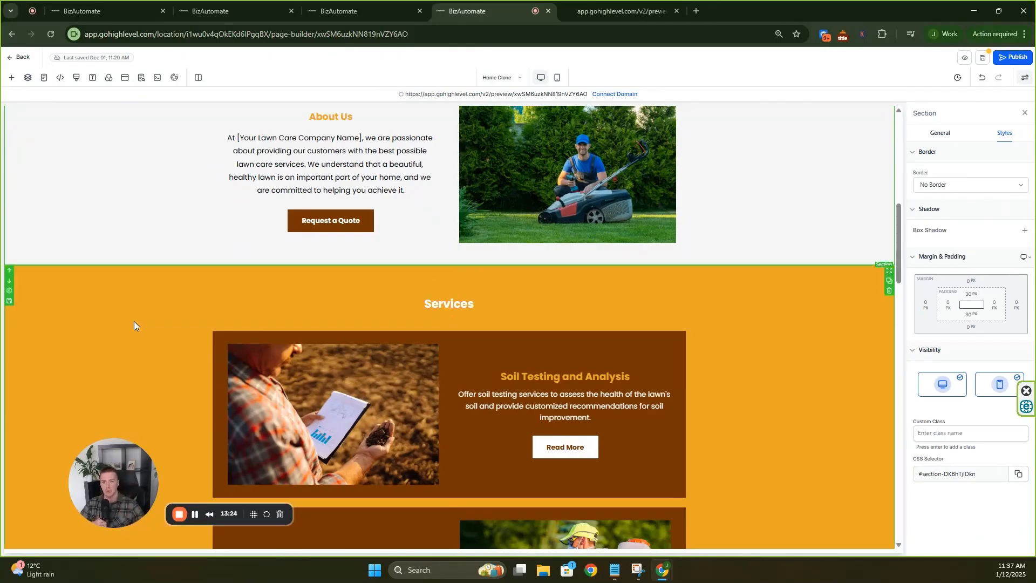
pyautogui.scroll(-20, 134, 323)
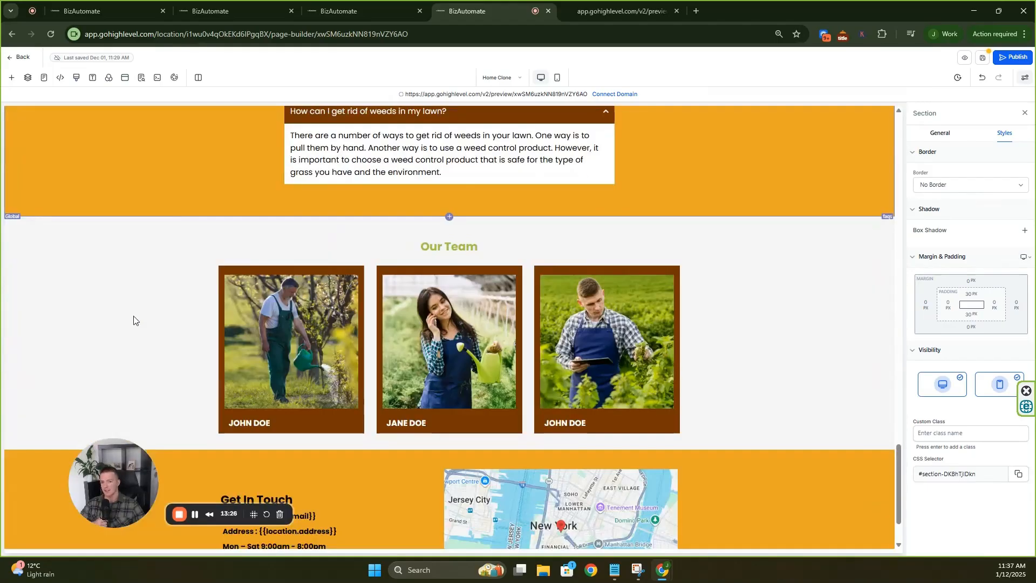
pyautogui.scroll(-2, 156, 322)
pyautogui.scroll(8, 180, 323)
pyautogui.scroll(20, 179, 322)
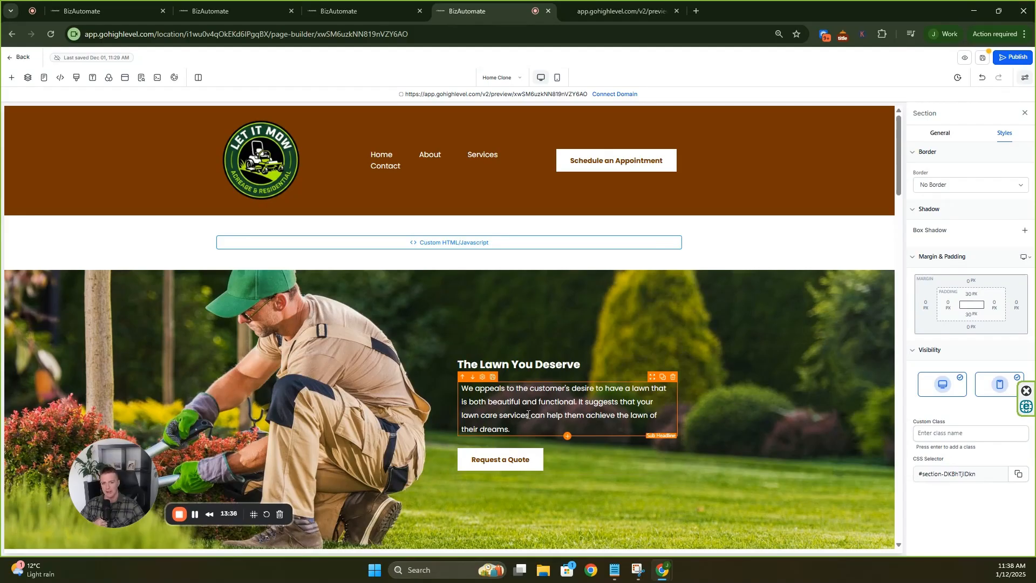
pyautogui.scroll(-7, 566, 409)
pyautogui.scroll(6, 581, 389)
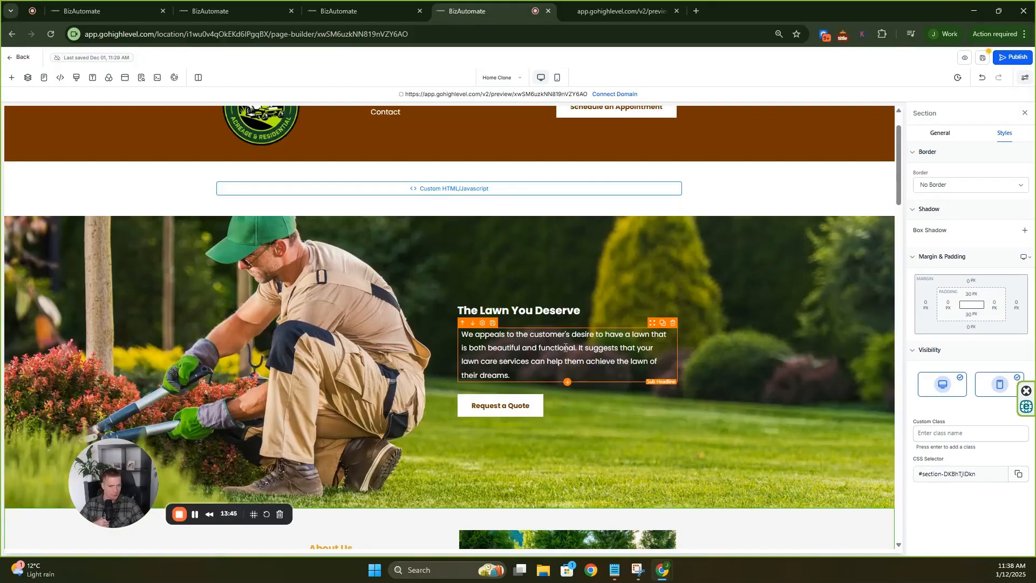
# - Open the settings of the "Moss Removal and Contro" row and copy its CSS selector
pyautogui.click(472, 363)
pyautogui.doubleClick(471, 362)
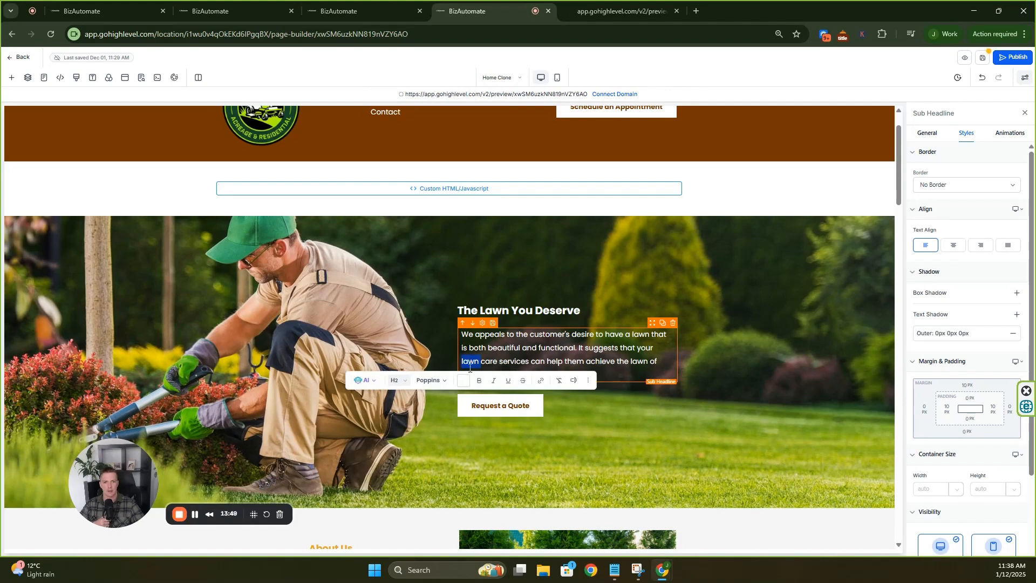
pyautogui.scroll(-5, 811, 362)
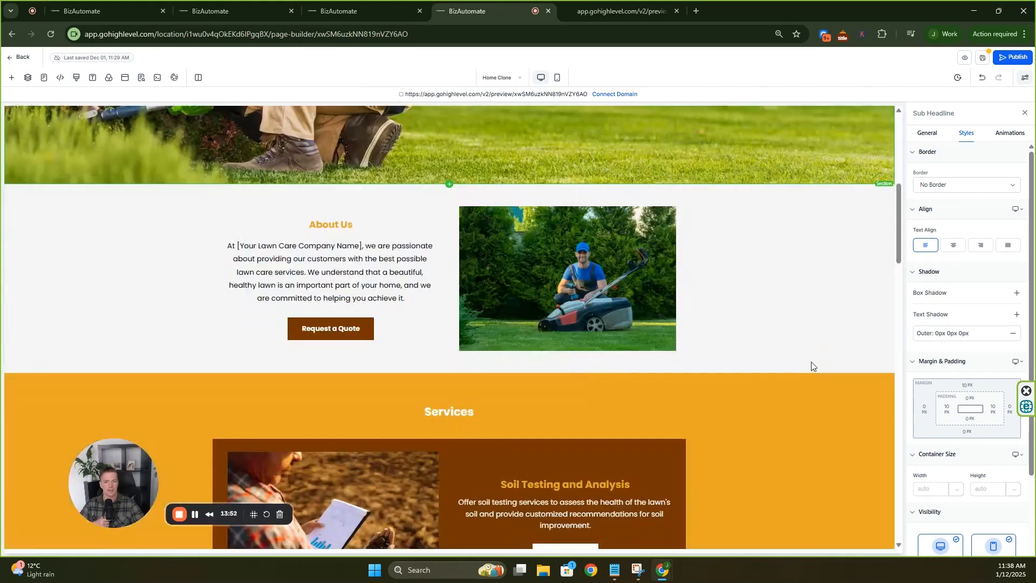
pyautogui.scroll(-12, 577, 326)
pyautogui.scroll(-1, 577, 326)
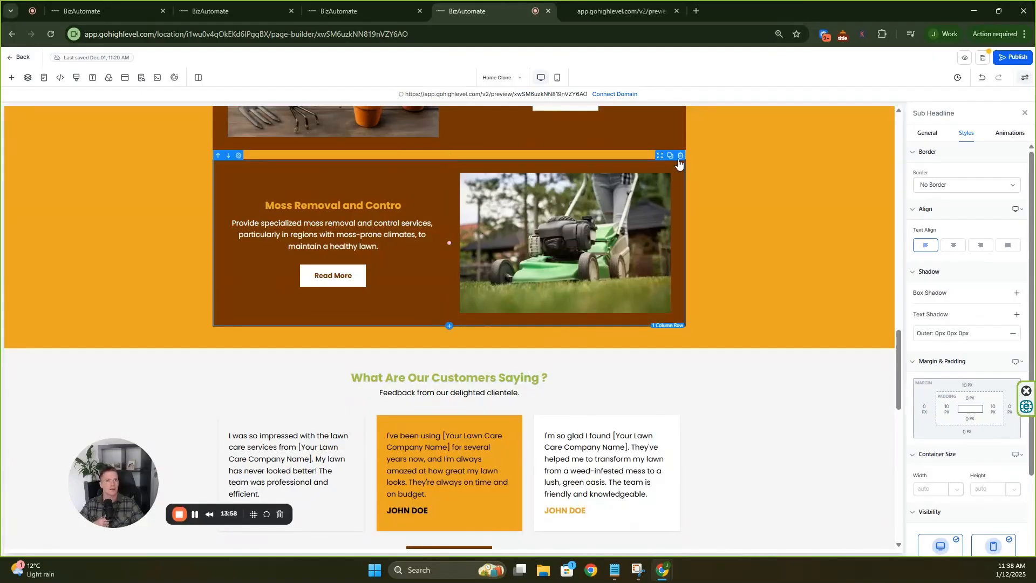
pyautogui.click(238, 156)
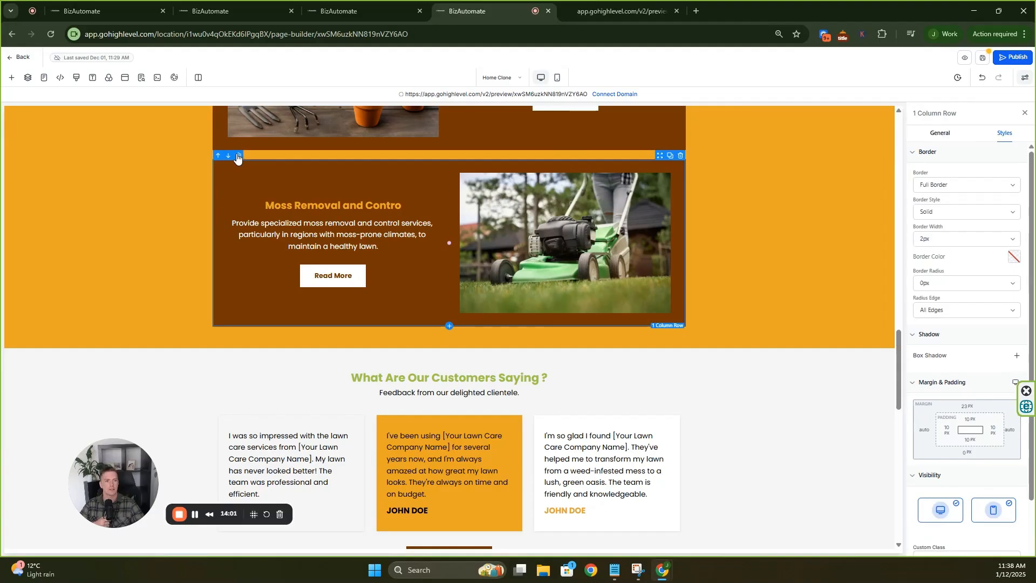
pyautogui.scroll(-1, 990, 344)
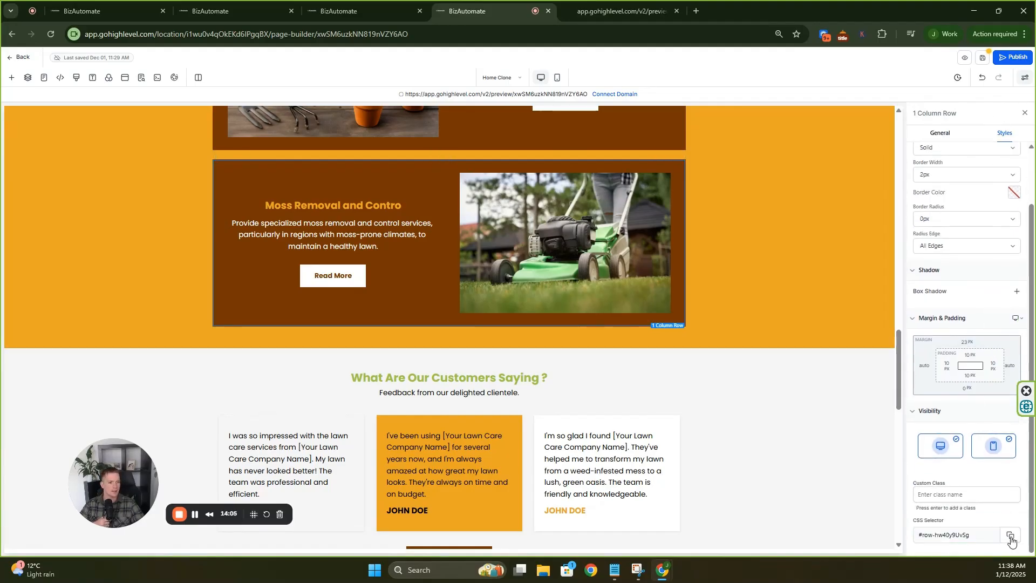
# - Link the word "lawn" in the hero's paragraph to the copied row selector #row-hw40y9UvSg, opening in the current window
pyautogui.scroll(10, 637, 360)
pyautogui.scroll(5, 637, 353)
pyautogui.scroll(-4, 604, 360)
pyautogui.scroll(1, 540, 270)
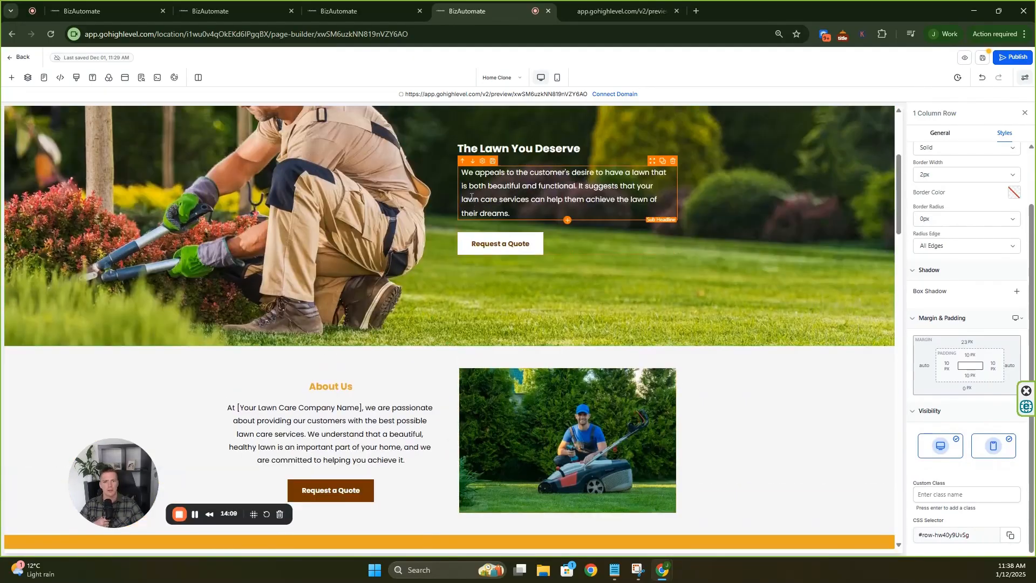
pyautogui.doubleClick(471, 198)
pyautogui.click(540, 219)
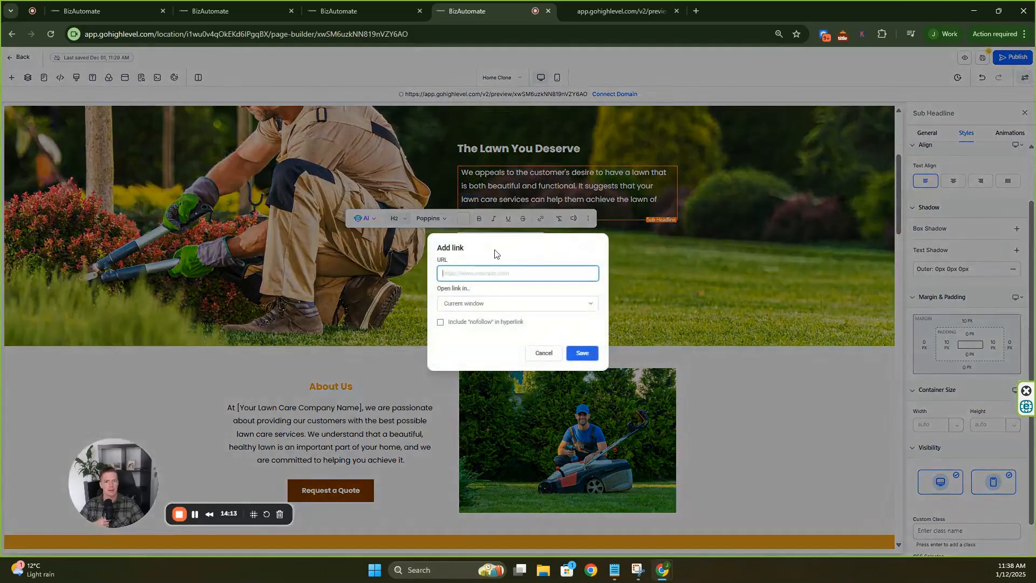
pyautogui.write('#row-hw40y9UvSg')
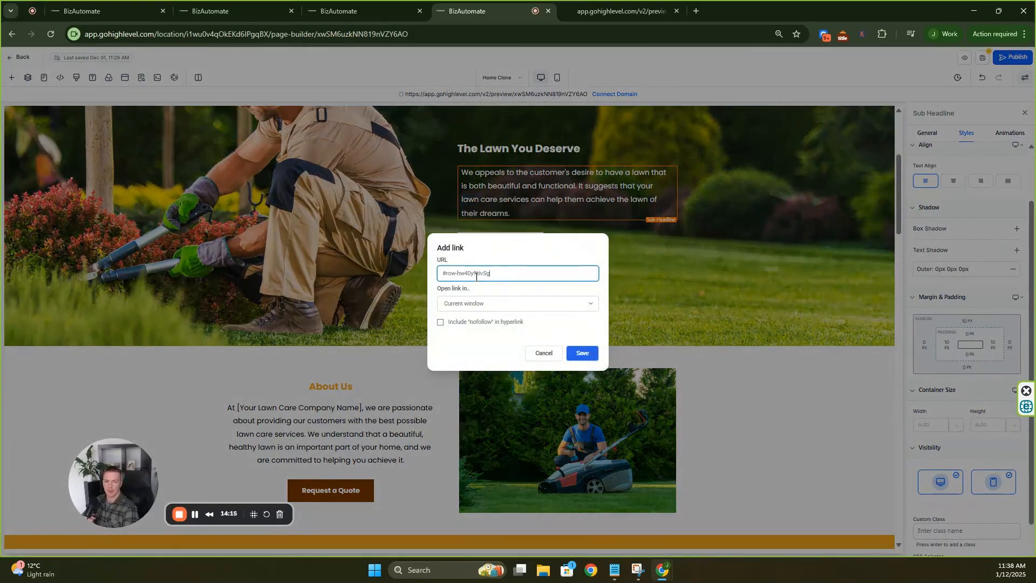
pyautogui.click(576, 365)
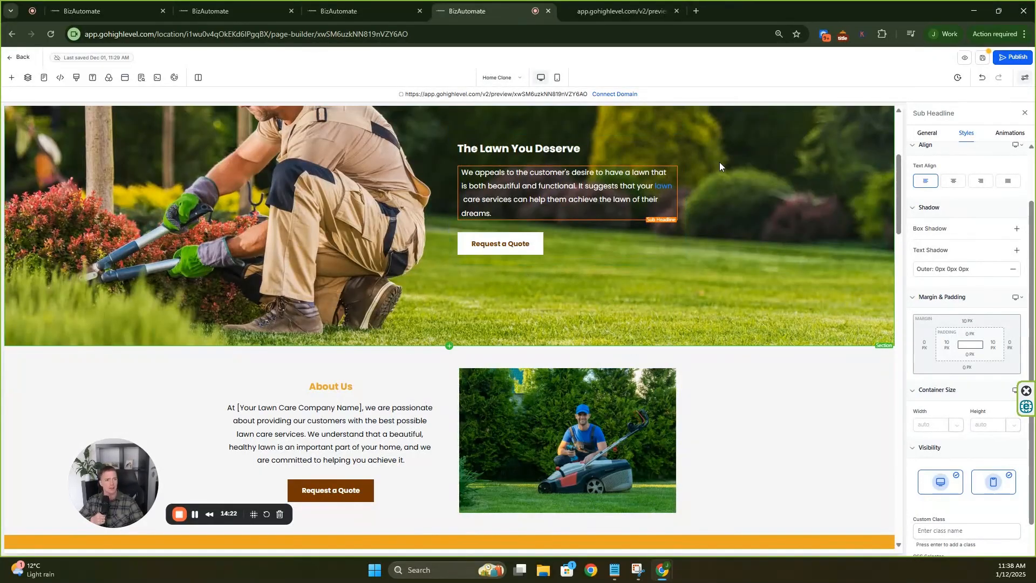
# - Examine the linked word "lawn" in the hero, its target "Moss Removal and Contro" row, and the sections down to the FAQs
pyautogui.scroll(-3, 728, 204)
pyautogui.scroll(5, 729, 204)
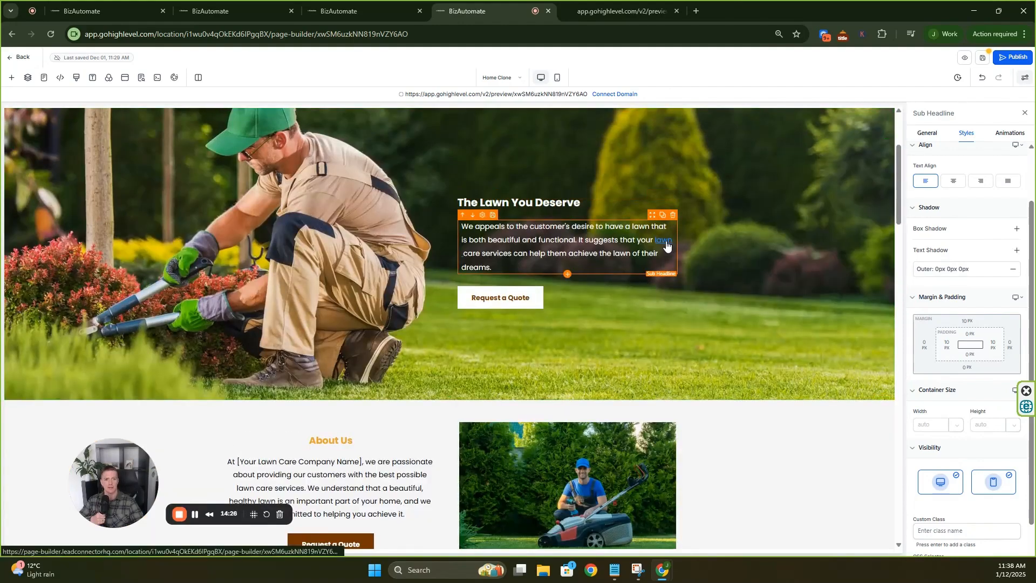
pyautogui.scroll(-15, 327, 346)
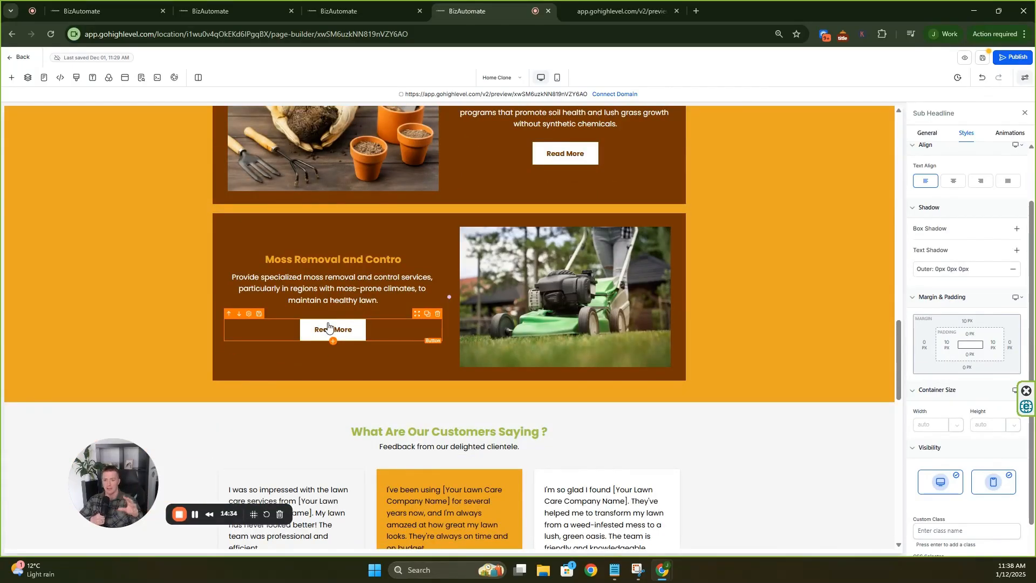
pyautogui.scroll(-5, 331, 334)
pyautogui.scroll(7, 333, 336)
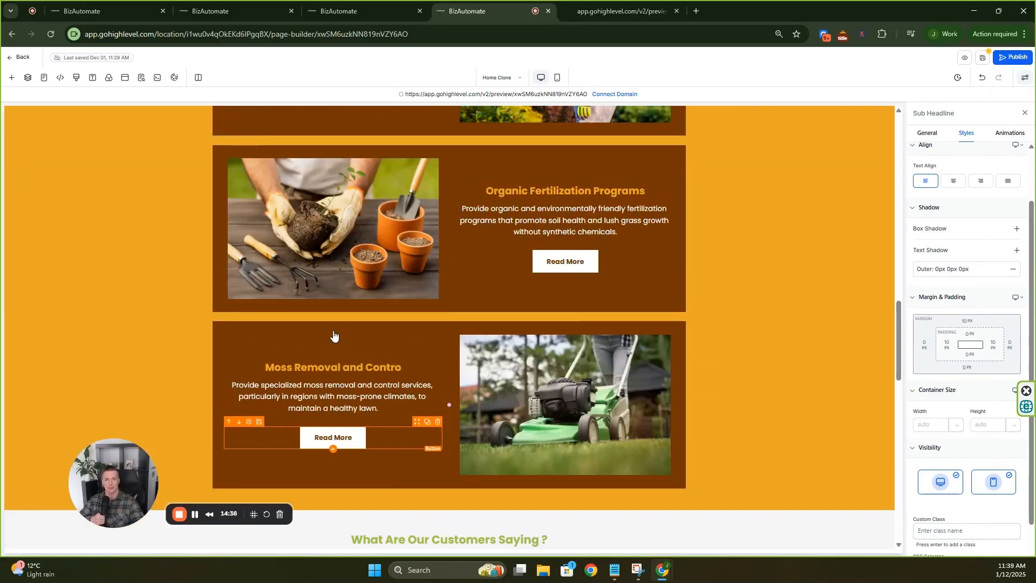
pyautogui.scroll(-1, 334, 335)
pyautogui.scroll(-5, 333, 335)
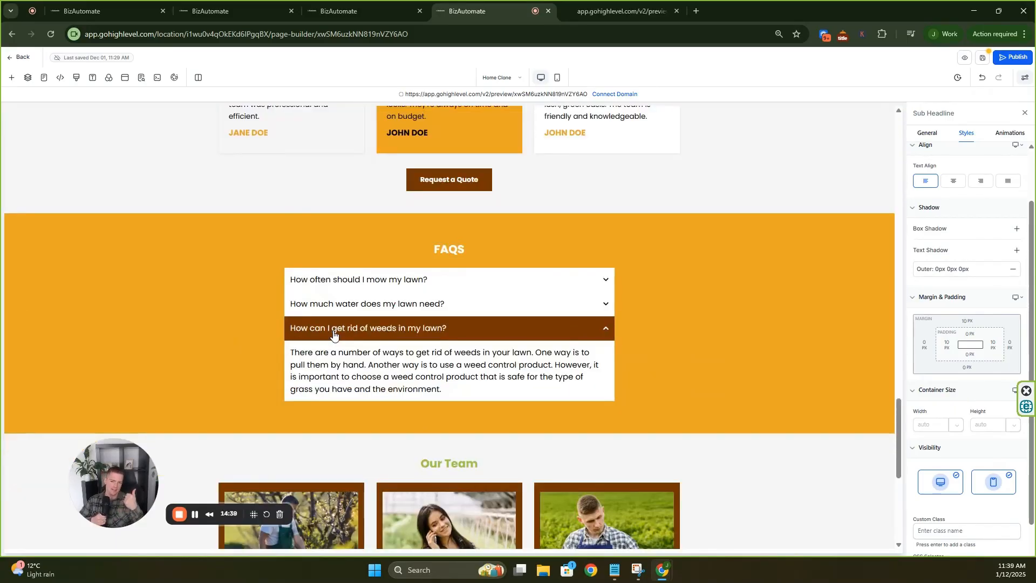
pyautogui.scroll(8, 334, 333)
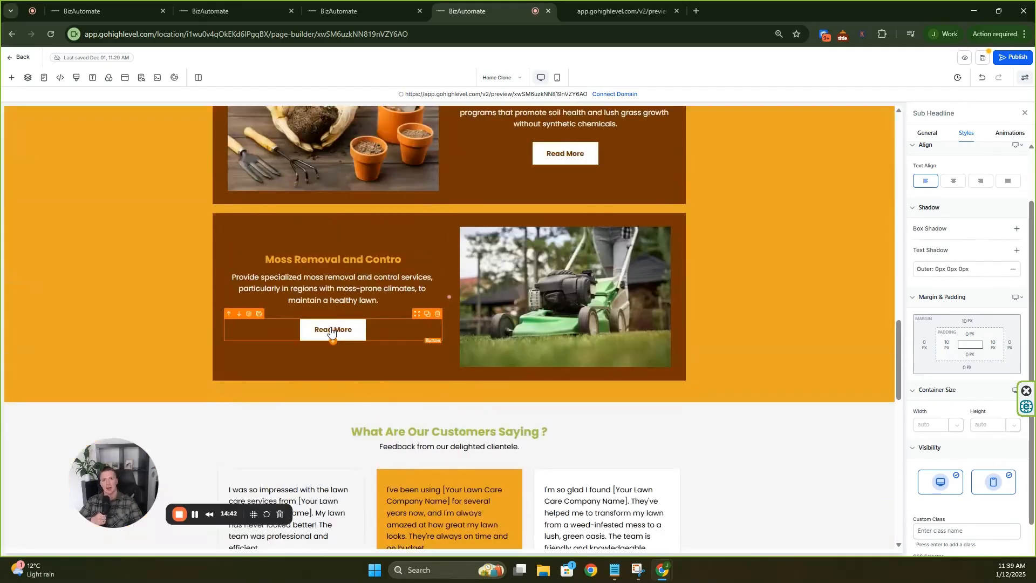
pyautogui.scroll(10, 193, 260)
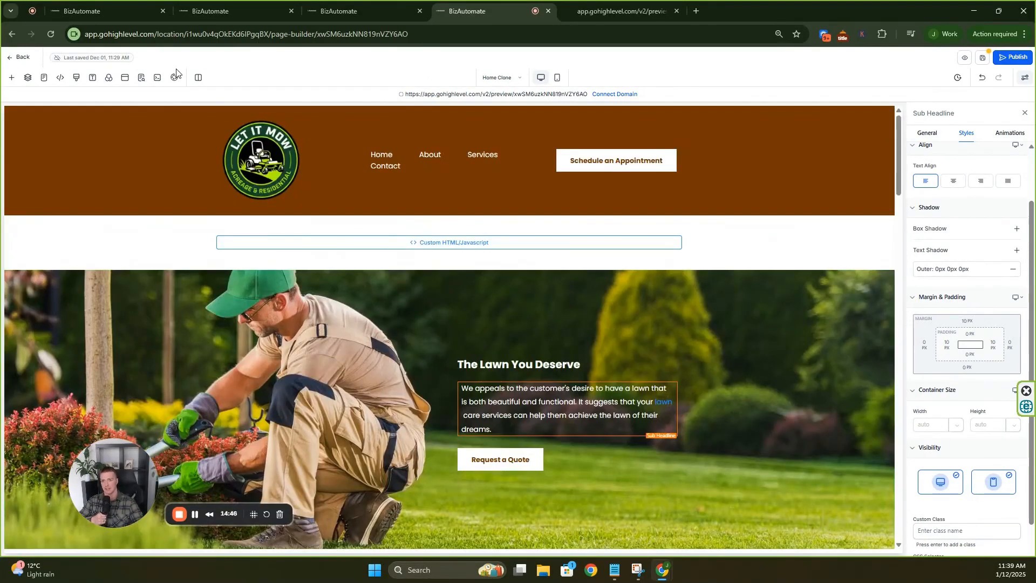
# - Open the page's SEO meta data and examine its title, description, keywords and author fields
pyautogui.click(140, 79)
pyautogui.doubleClick(53, 190)
pyautogui.click(33, 185)
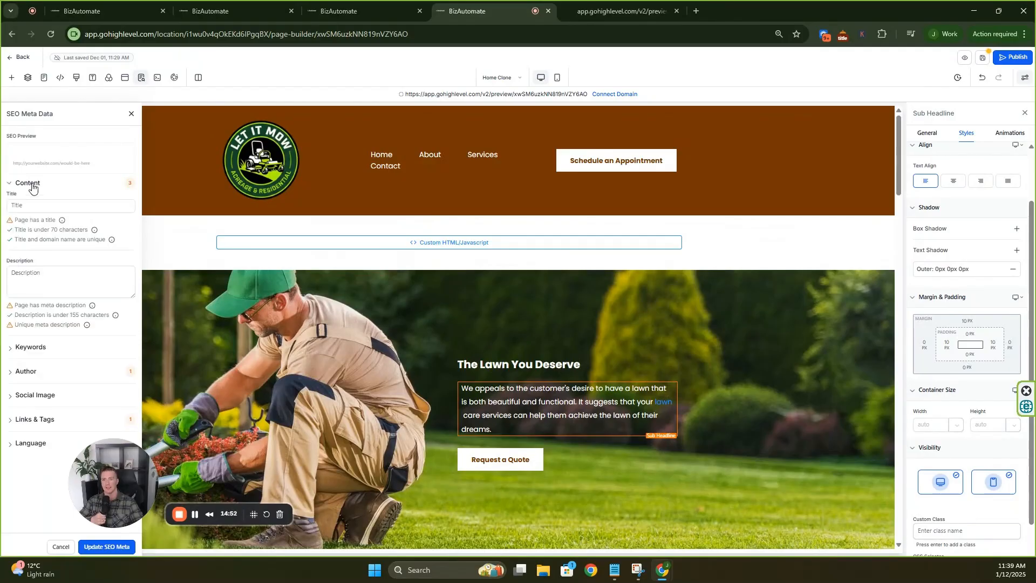
pyautogui.click(33, 205)
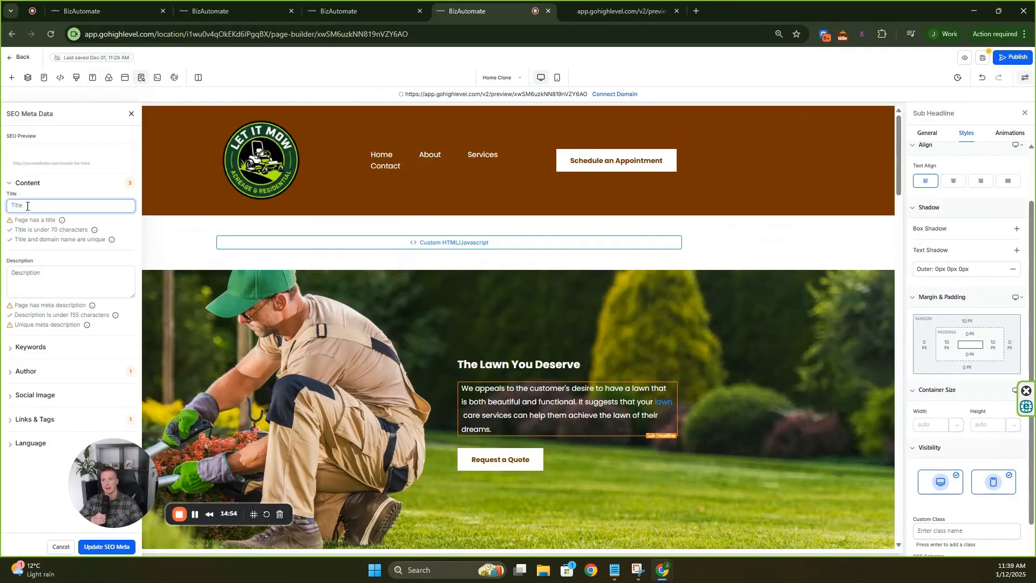
pyautogui.click(63, 273)
pyautogui.click(30, 347)
pyautogui.click(36, 372)
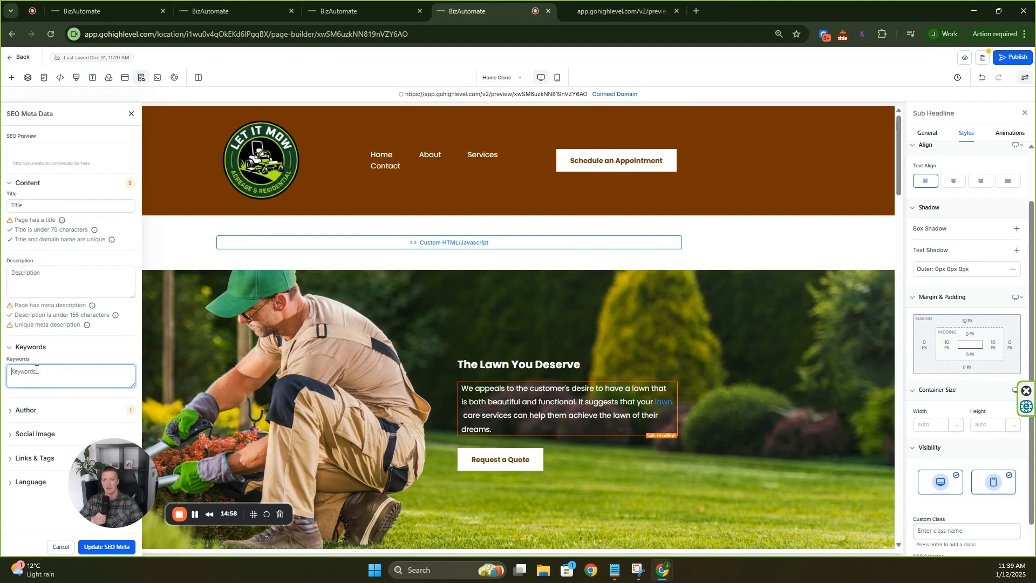
pyautogui.click(27, 411)
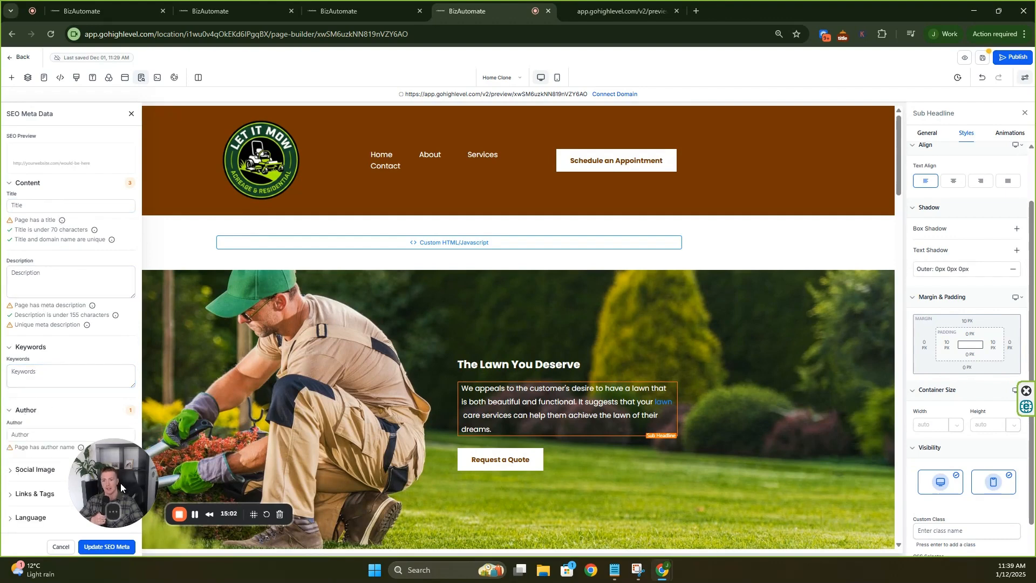
# - View the SEO social image field and its media library, and close the SEO meta data without choosing an image
pyautogui.moveTo(125, 485); pyautogui.dragTo(277, 499)
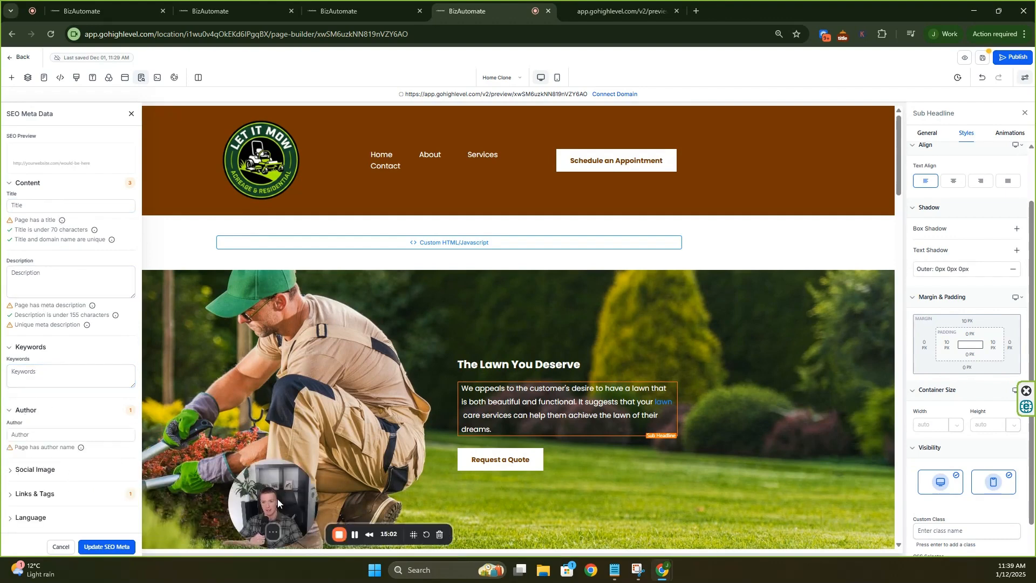
pyautogui.click(16, 470)
pyautogui.scroll(-1, 47, 467)
pyautogui.click(47, 468)
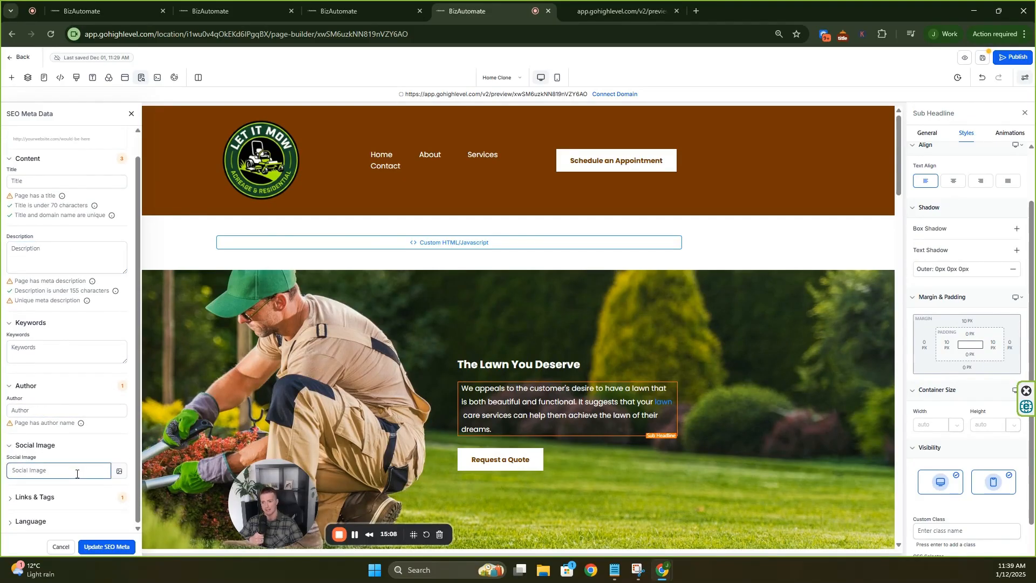
pyautogui.click(119, 472)
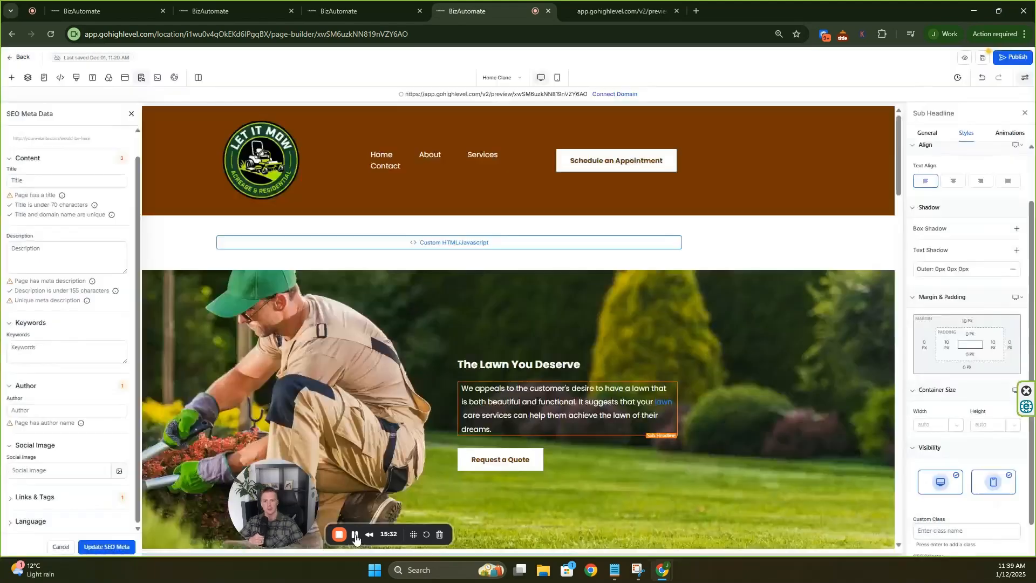
pyautogui.click(131, 114)
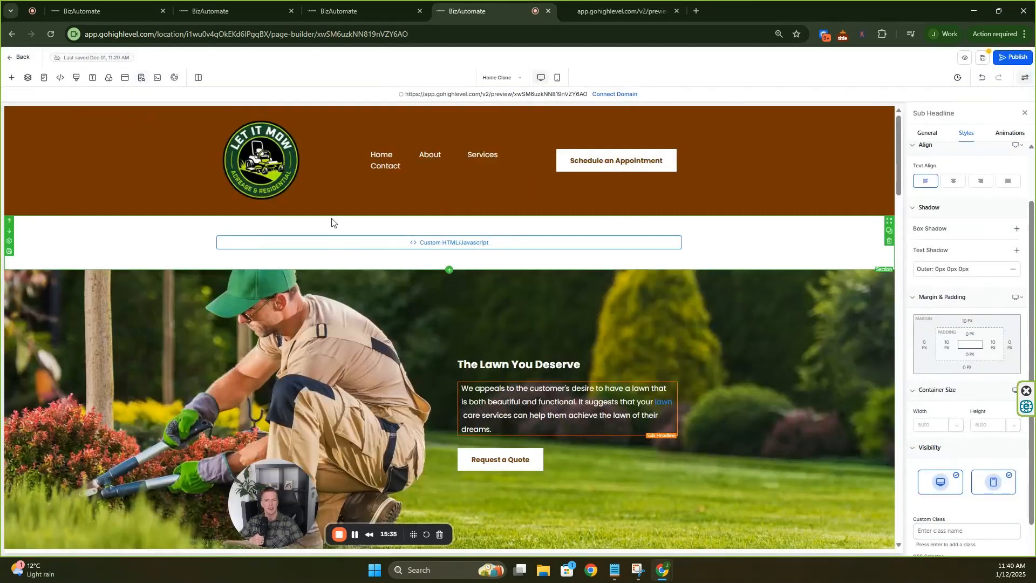
# - Look over the page down to the FAQs, and open the page's popup list
pyautogui.scroll(-5, 457, 323)
pyautogui.scroll(-20, 458, 323)
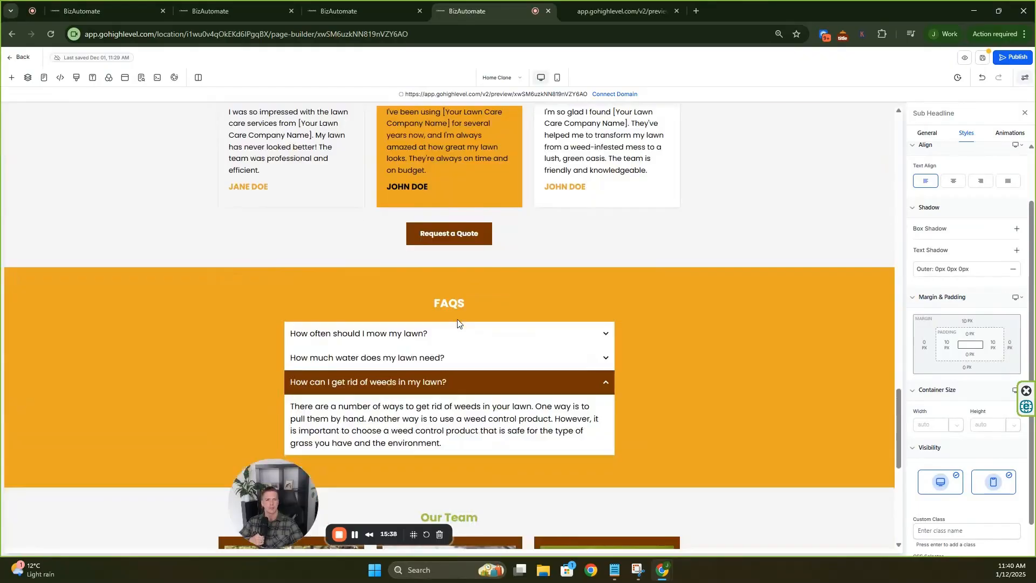
pyautogui.scroll(20, 459, 324)
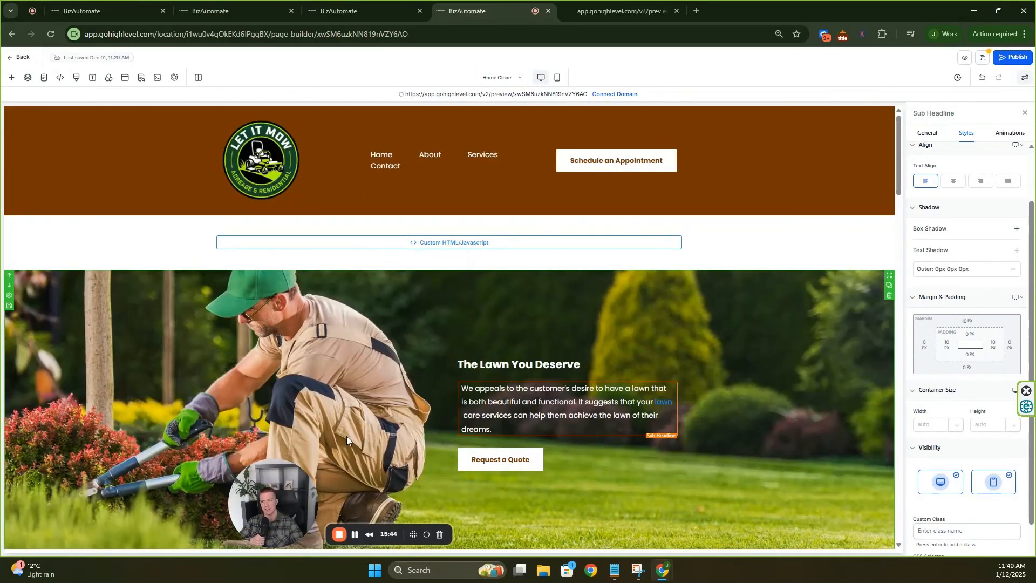
pyautogui.click(123, 79)
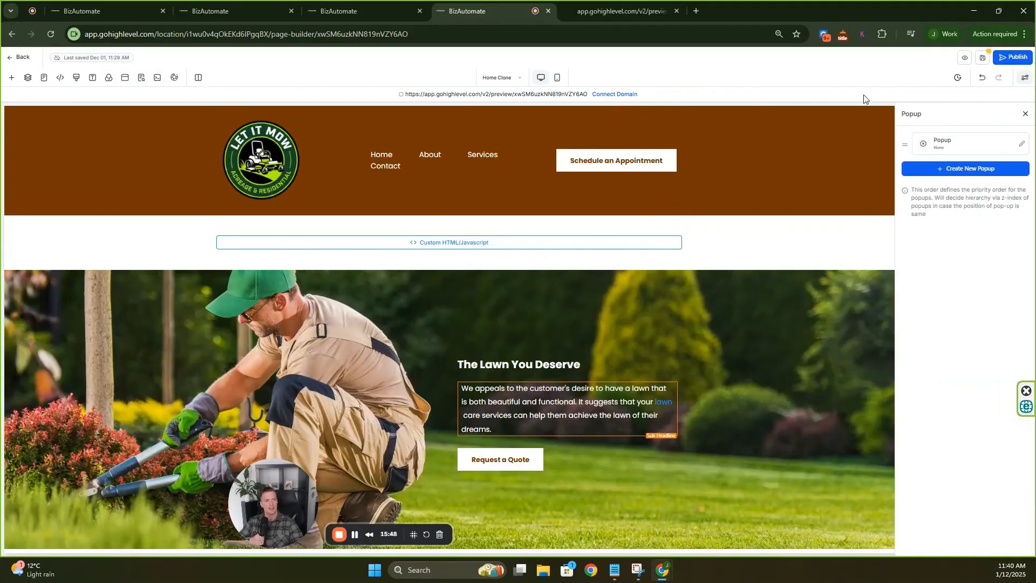
# - Close the popup list, look over the page, and view the style settings of the header's "Schedule an Appointment" button
pyautogui.click(1025, 115)
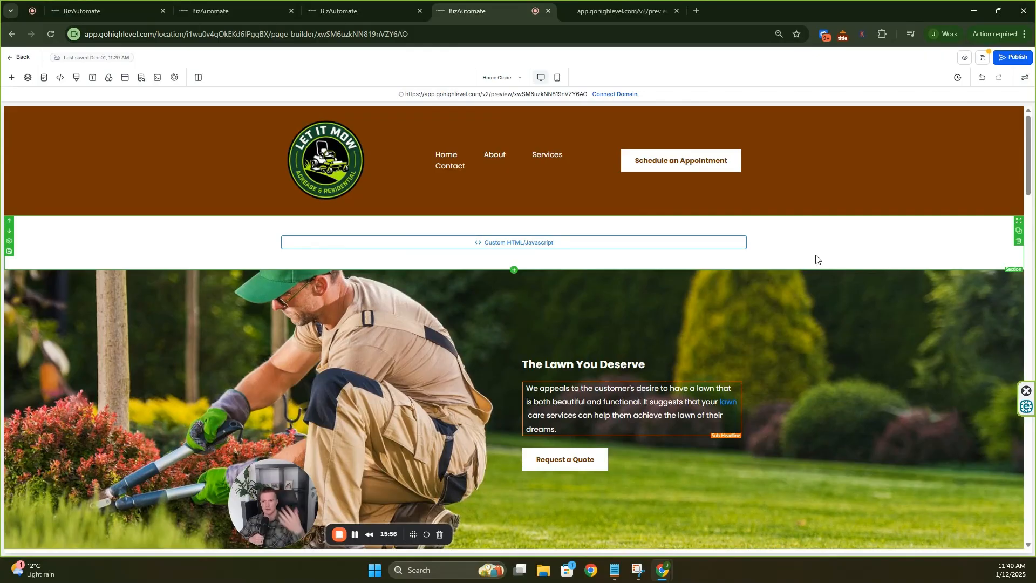
pyautogui.scroll(-4, 789, 305)
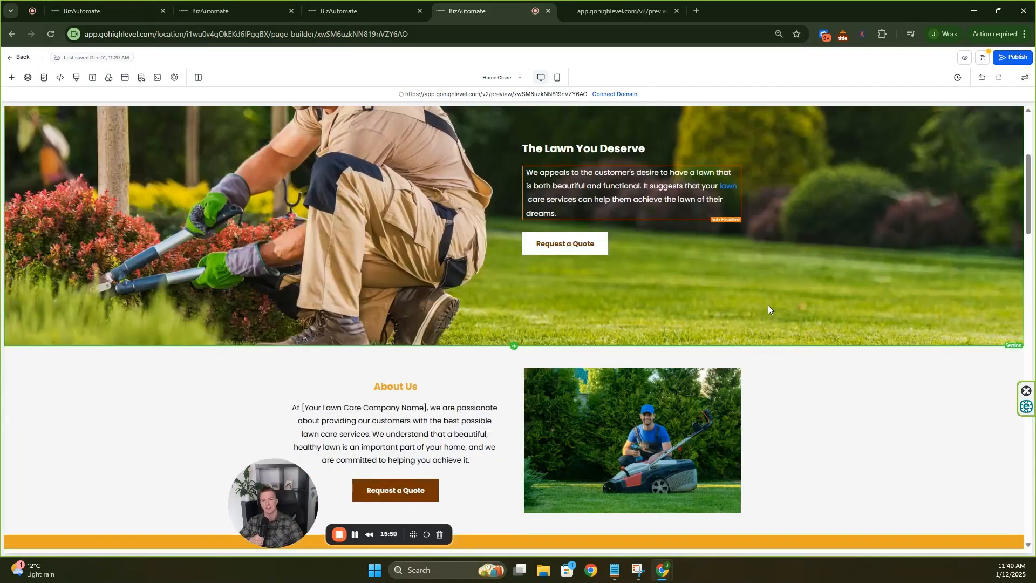
pyautogui.scroll(4, 769, 305)
pyautogui.click(676, 158)
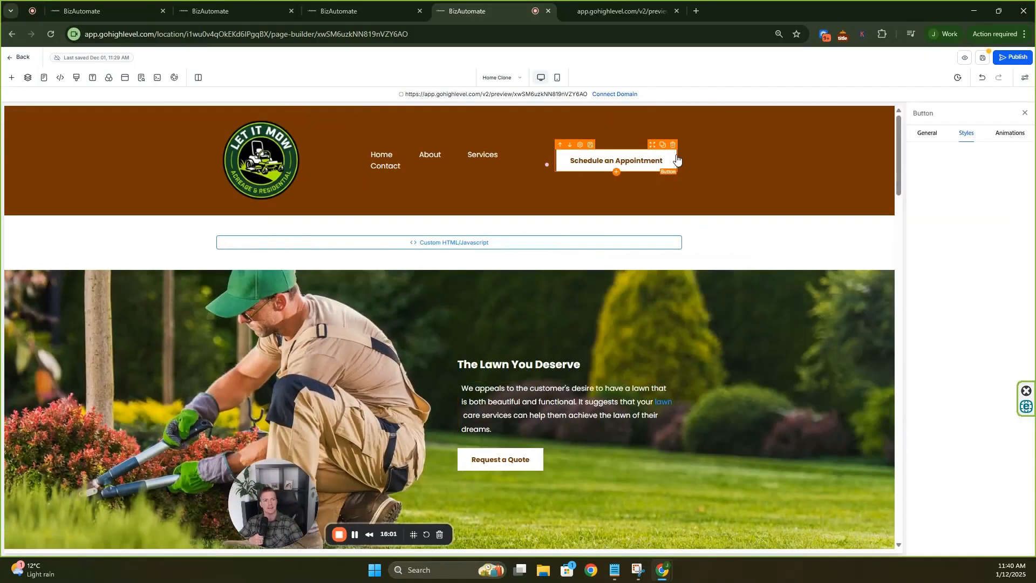
pyautogui.scroll(-3, 992, 316)
pyautogui.scroll(-3, 992, 316)
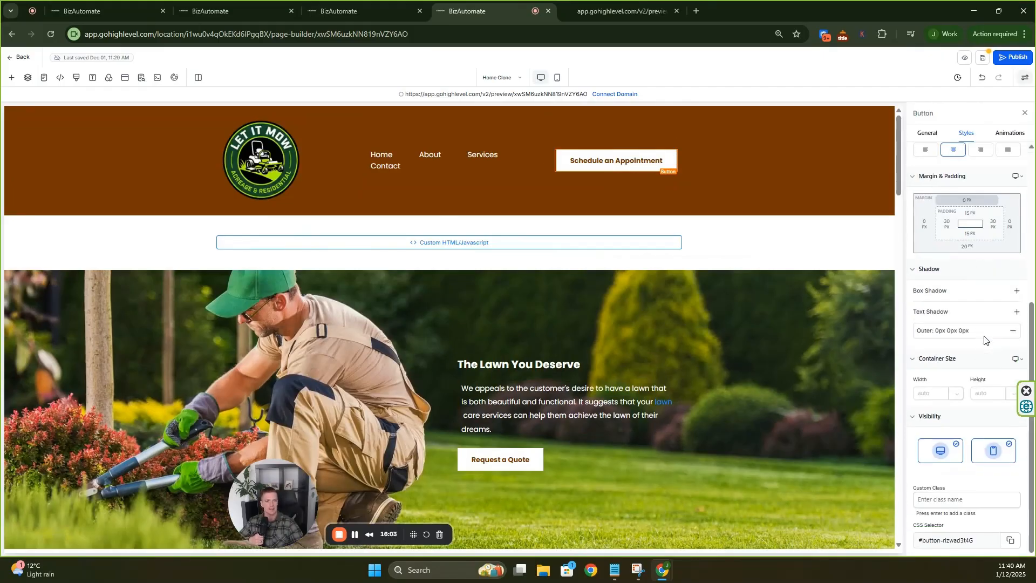
pyautogui.click(1026, 113)
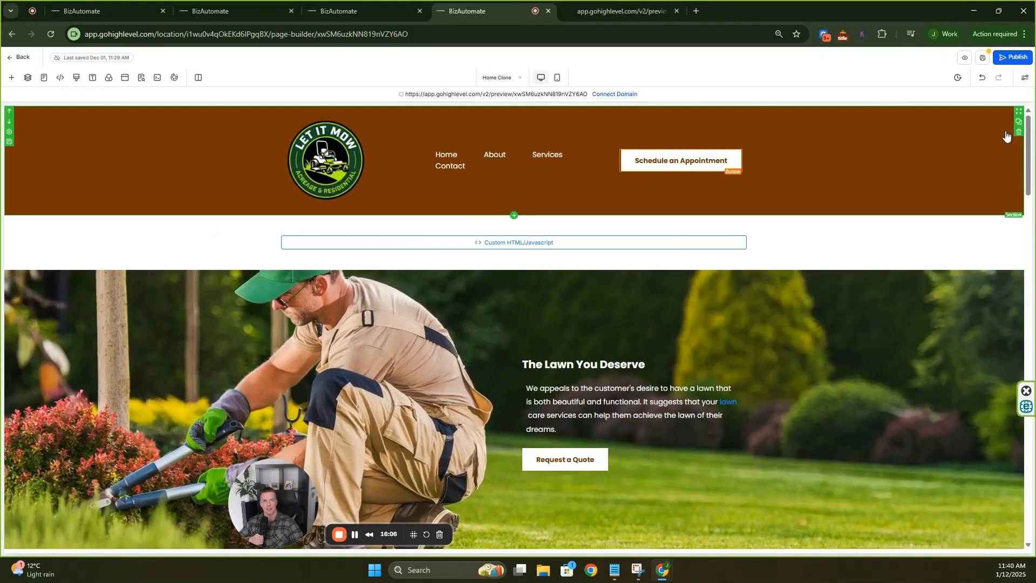
# - View the domain selection for the lawn care page's live link and close it without choosing a domain
pyautogui.click(619, 95)
pyautogui.click(461, 304)
pyautogui.click(467, 303)
pyautogui.click(603, 255)
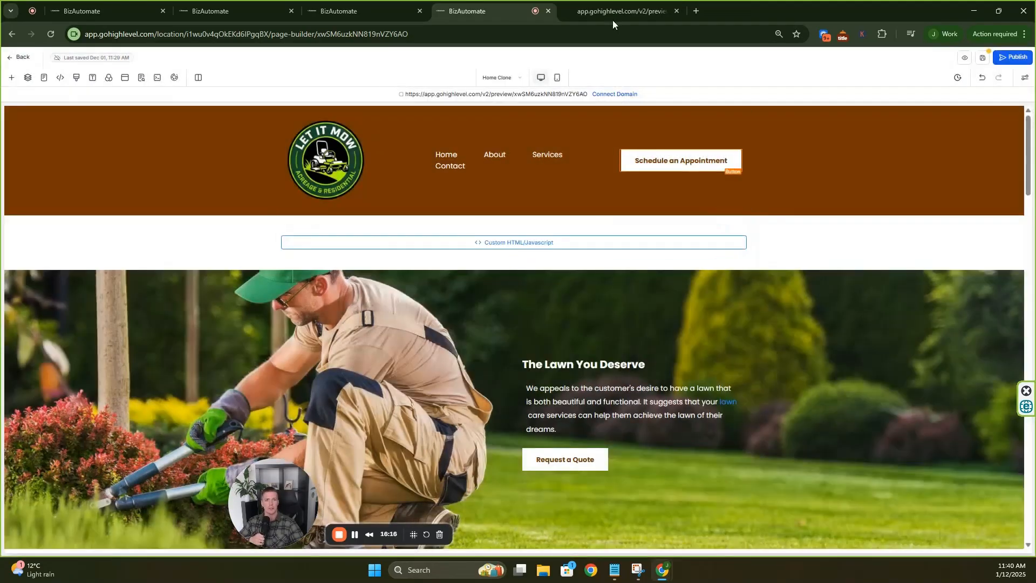
# - Open the Lawn Care website's settings and view the form for connecting a domain
pyautogui.click(621, 10)
pyautogui.click(253, 7)
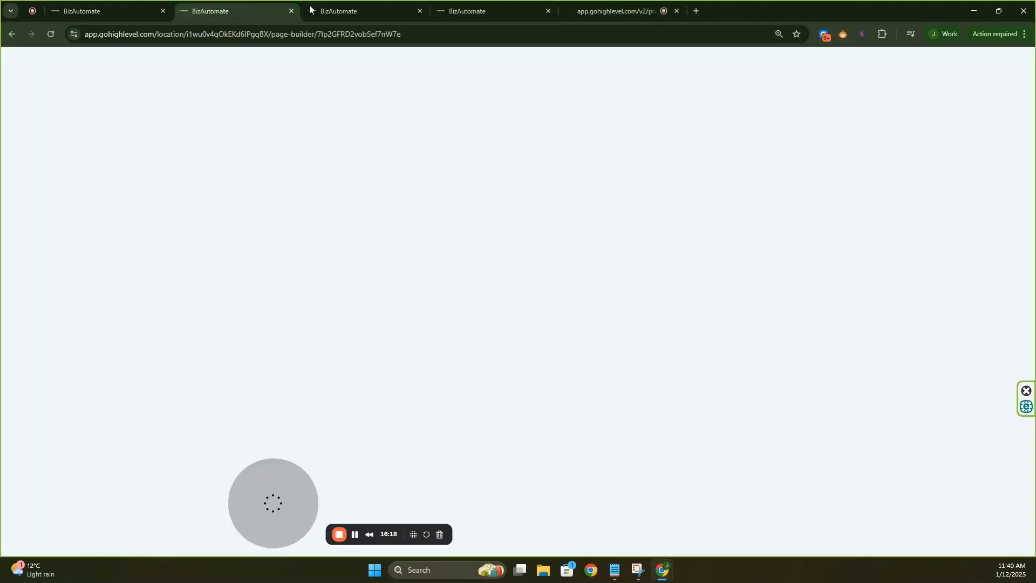
pyautogui.click(359, 7)
pyautogui.click(461, 16)
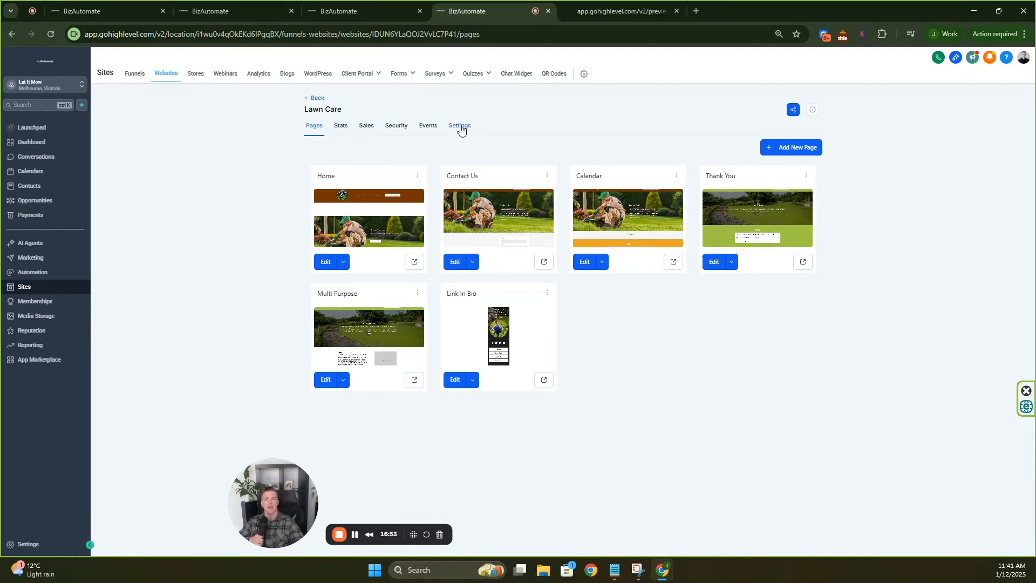
pyautogui.click(460, 127)
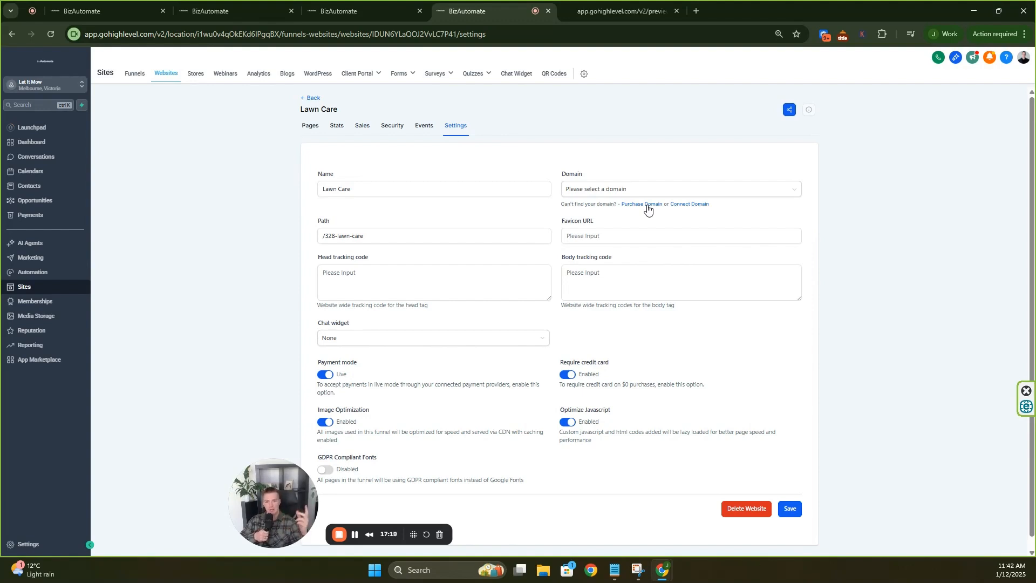
pyautogui.click(686, 206)
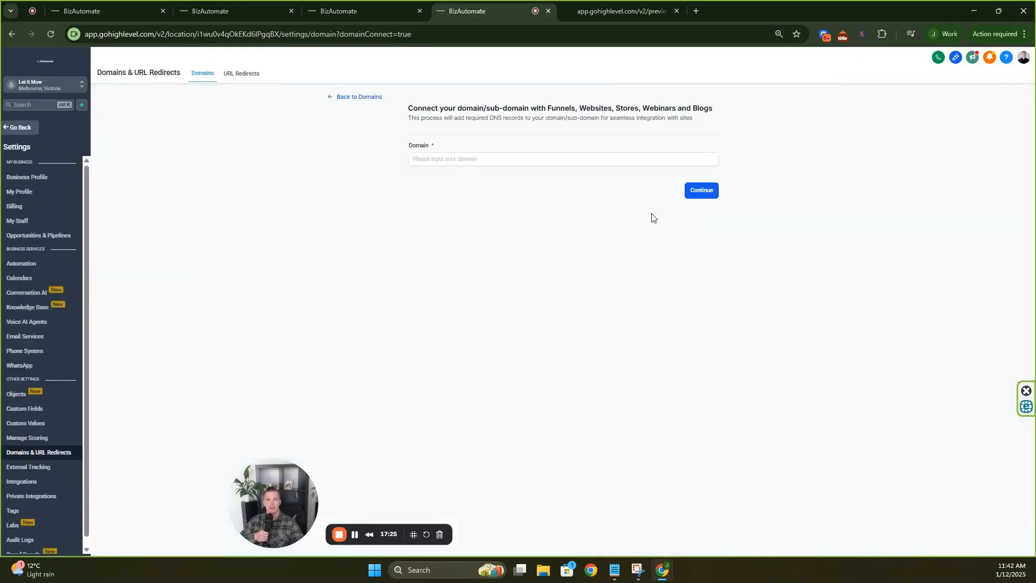
pyautogui.click(530, 158)
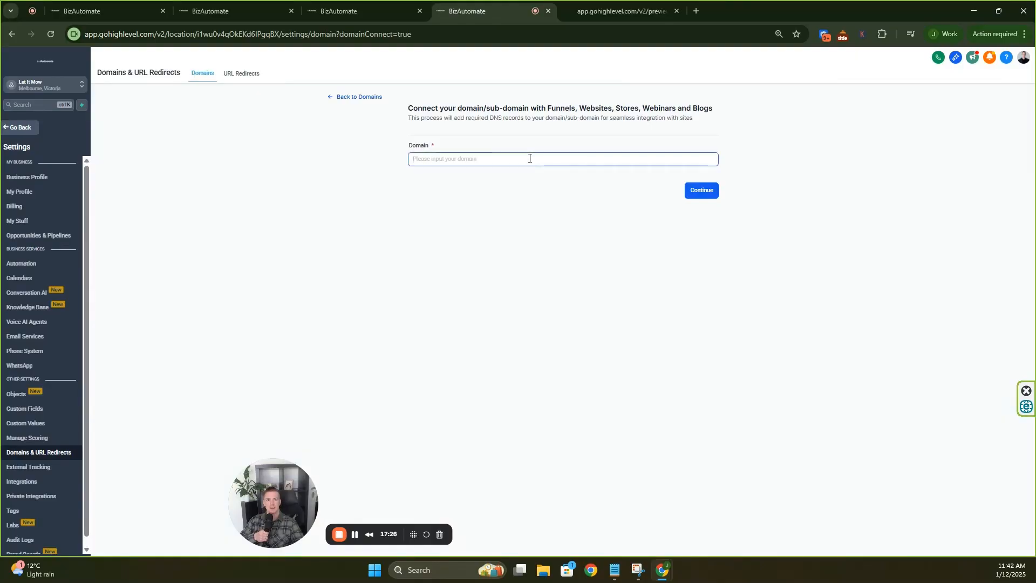
# - From the Let It Mow home page's builder, choose to connect a new domain for its live link
pyautogui.click(233, 5)
pyautogui.click(127, 4)
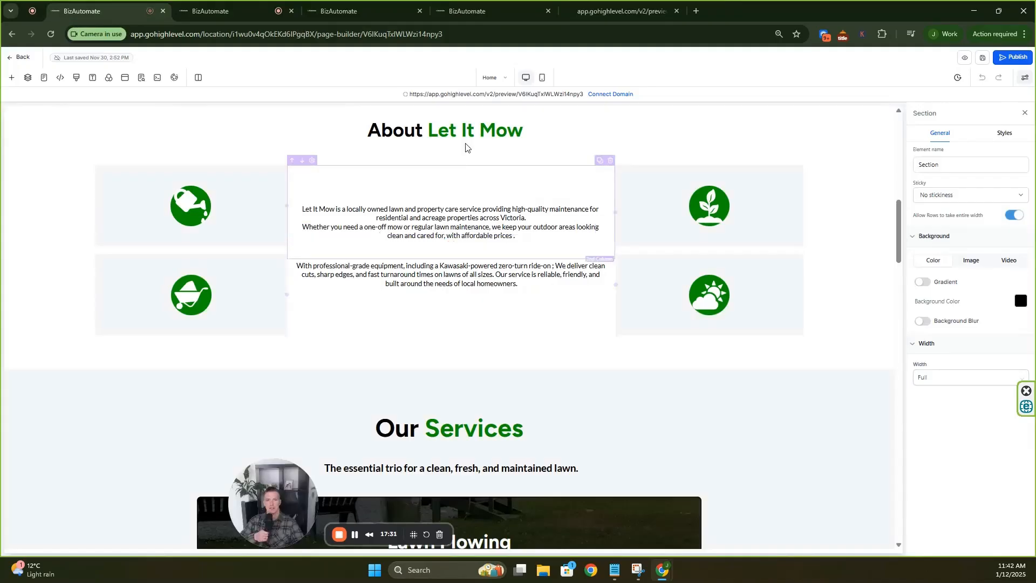
pyautogui.click(585, 93)
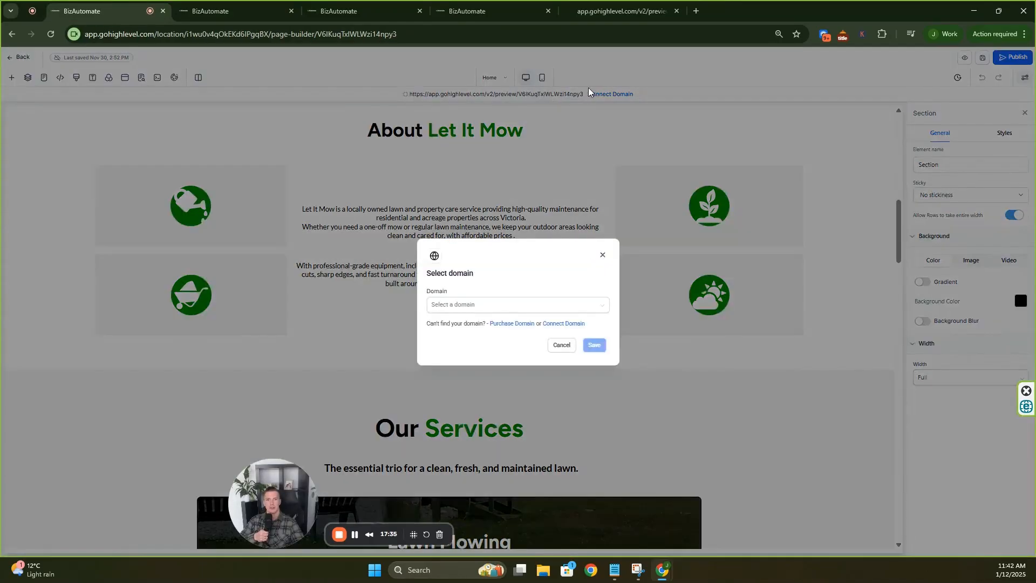
pyautogui.click(568, 308)
pyautogui.click(555, 305)
pyautogui.click(557, 323)
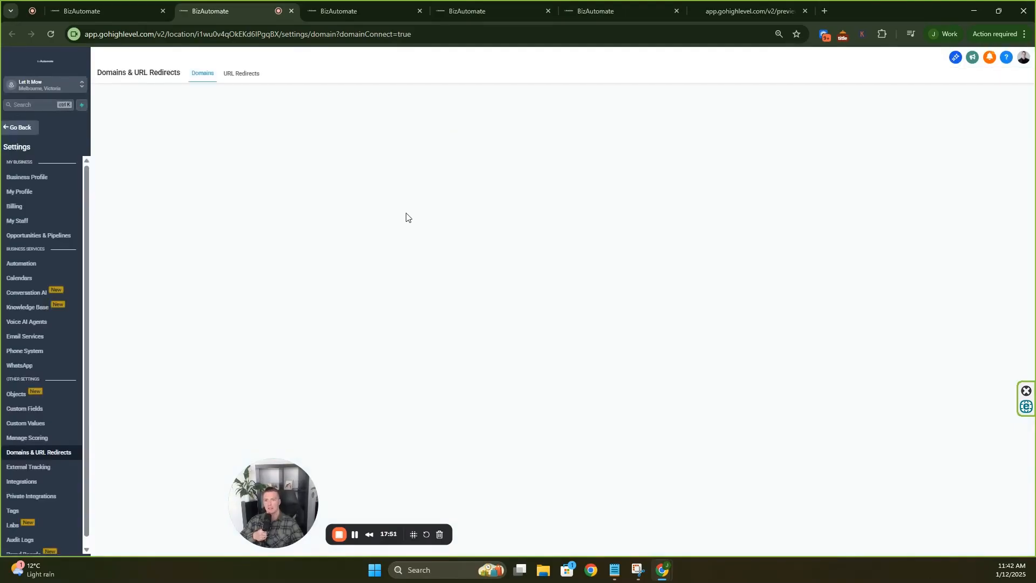
pyautogui.click(527, 160)
pyautogui.write('letitmo')
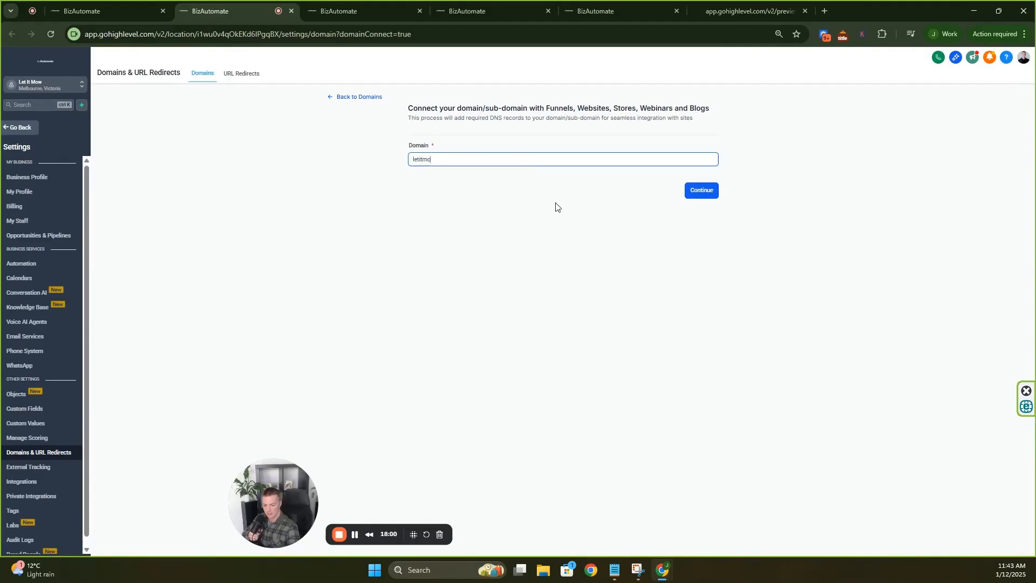
pyautogui.write('w.com.au')
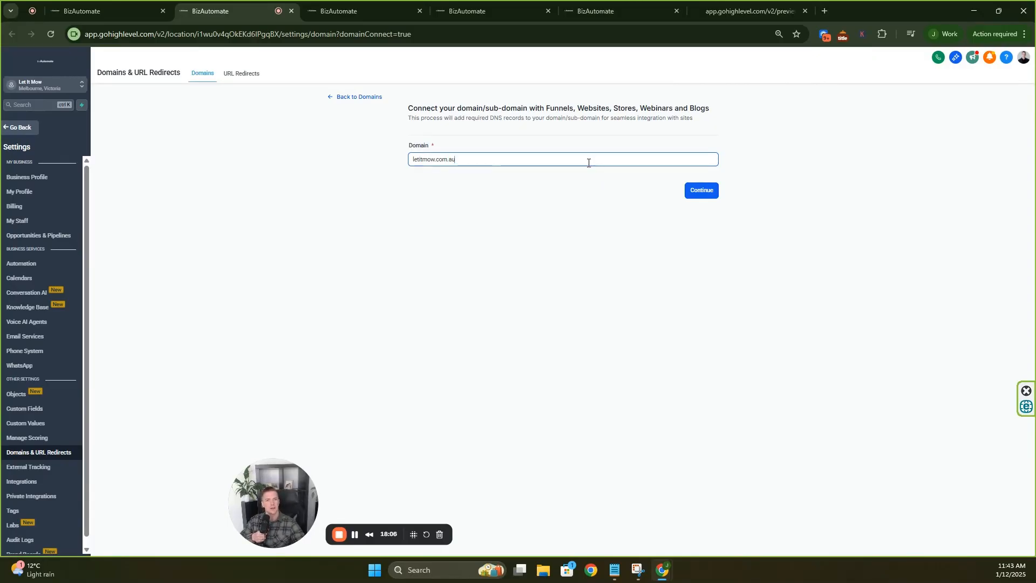
pyautogui.click(700, 193)
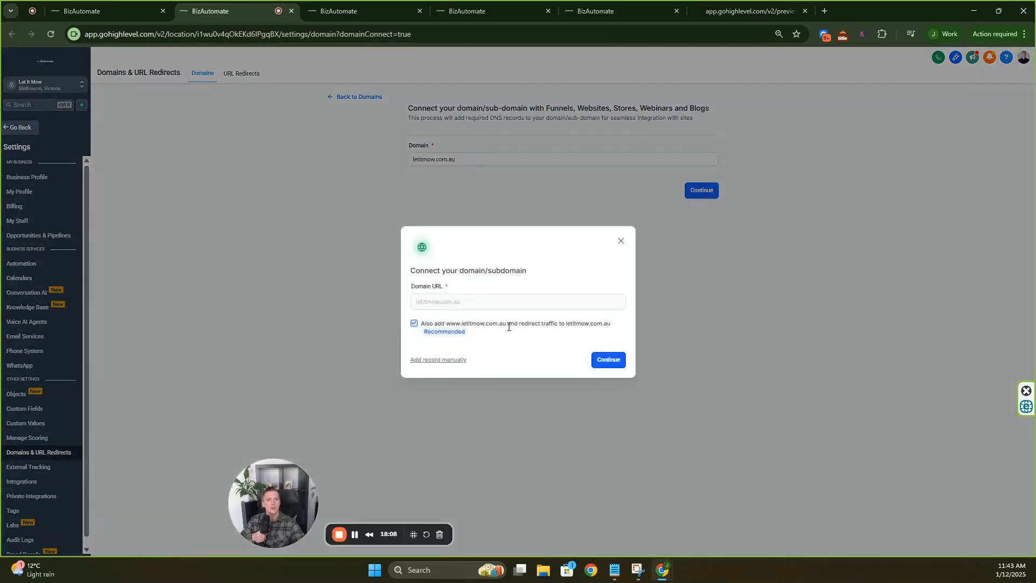
pyautogui.click(606, 361)
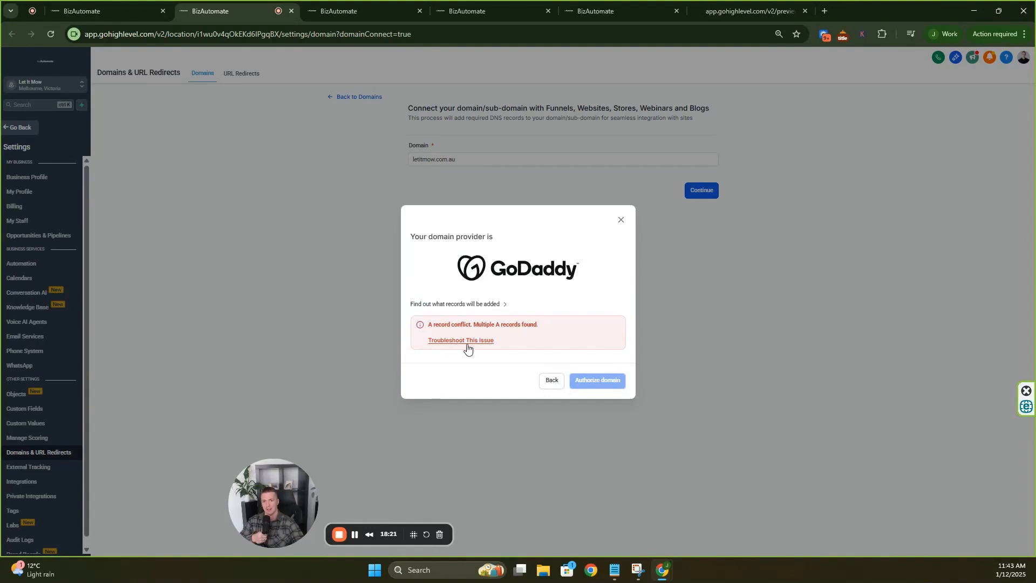
# - Examine the DNS record issue reported for the GoDaddy domain
pyautogui.moveTo(473, 325); pyautogui.dragTo(546, 331)
pyautogui.click(529, 326)
pyautogui.moveTo(473, 324); pyautogui.dragTo(540, 326)
pyautogui.click(564, 330)
pyautogui.moveTo(469, 340); pyautogui.dragTo(502, 328)
pyautogui.click(522, 330)
# - Open the GoDaddy website in a new browser tab and go to the account's products
pyautogui.click(825, 12)
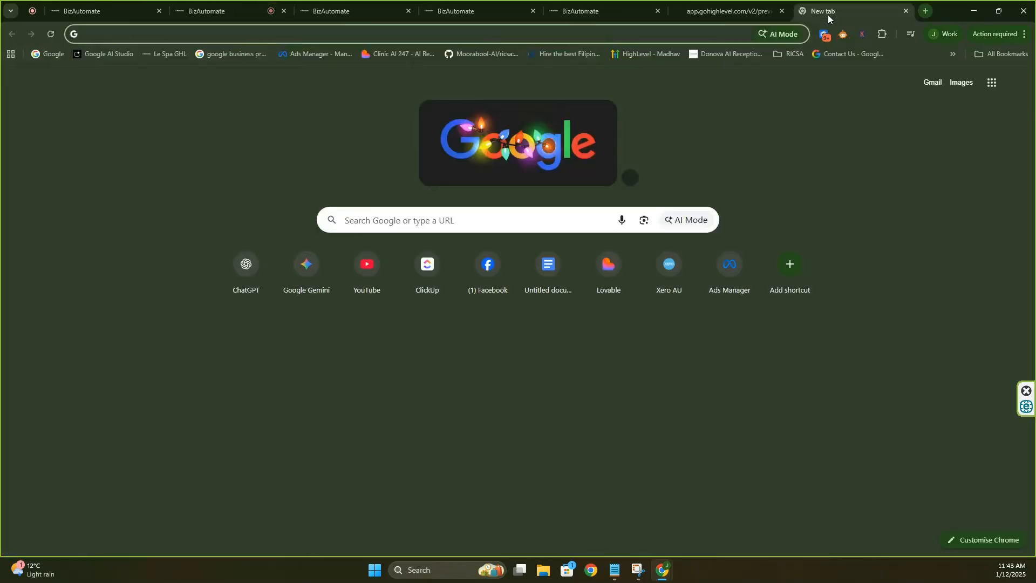
pyautogui.hotkey('ctrl', 'v')
pyautogui.press('Return')
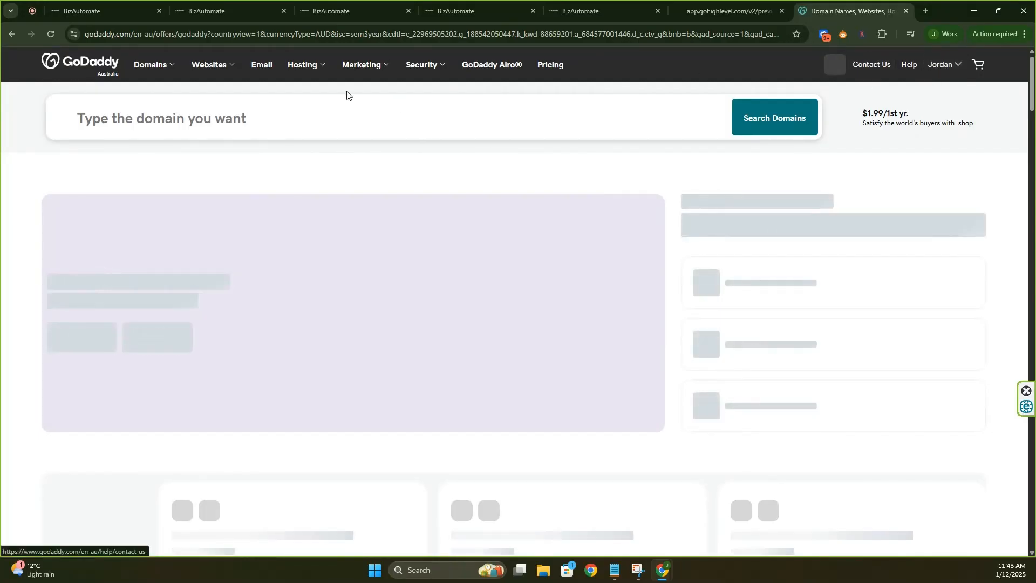
pyautogui.click(942, 66)
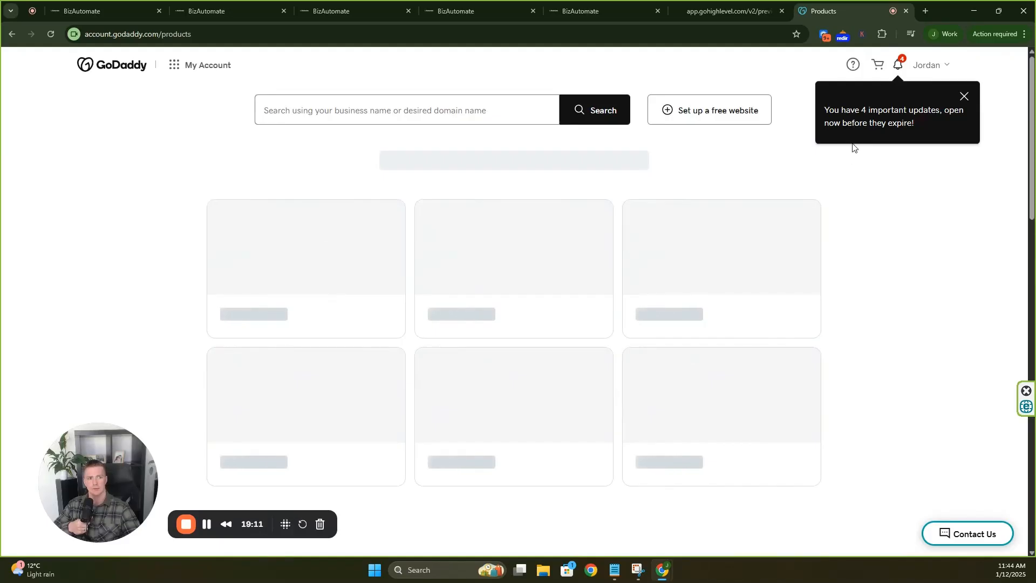
# - Dismiss the updates notice and open the Let It Mow business from the account's products
pyautogui.click(964, 98)
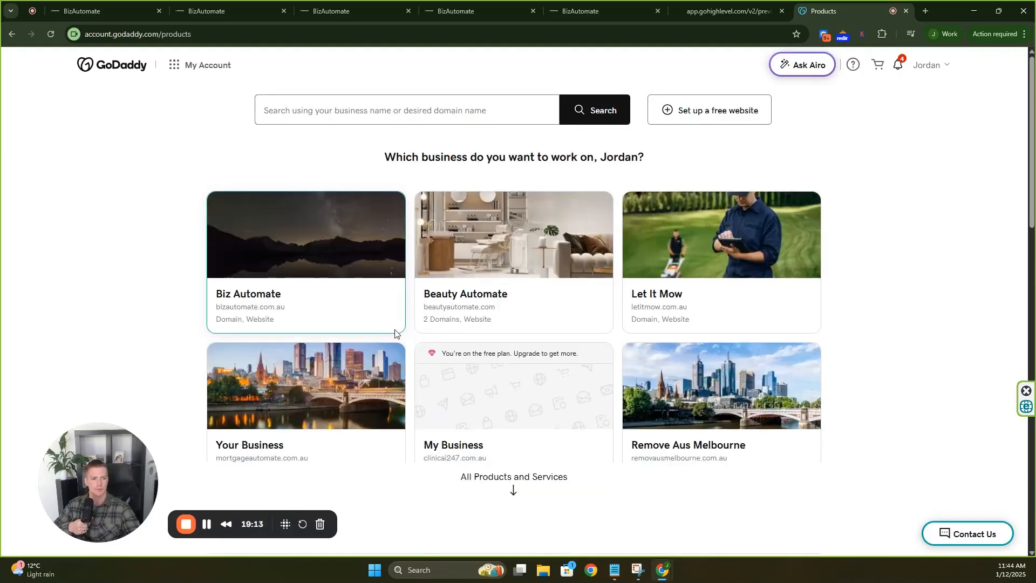
pyautogui.scroll(-4, 465, 251)
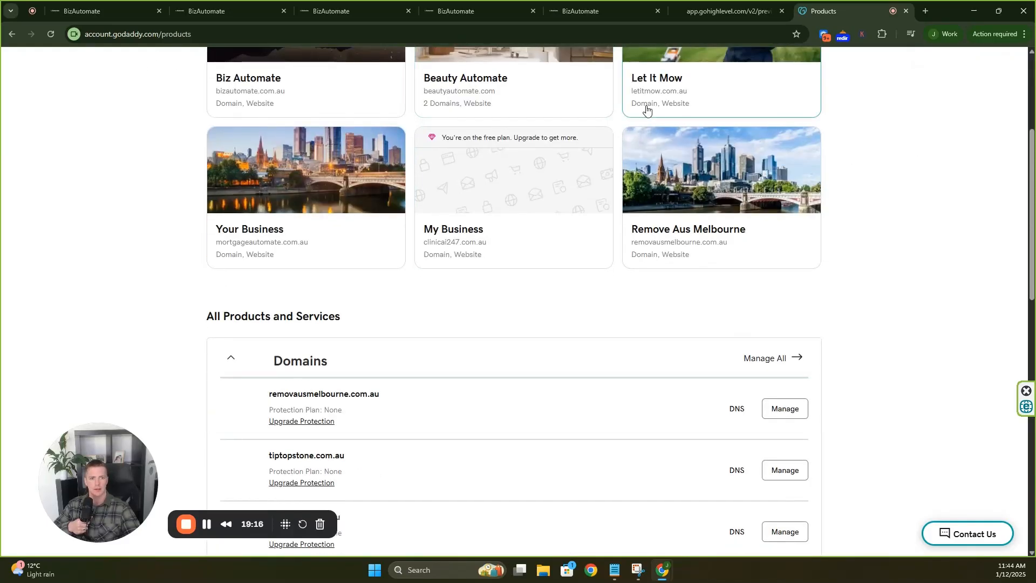
pyautogui.click(660, 96)
pyautogui.scroll(3, 489, 232)
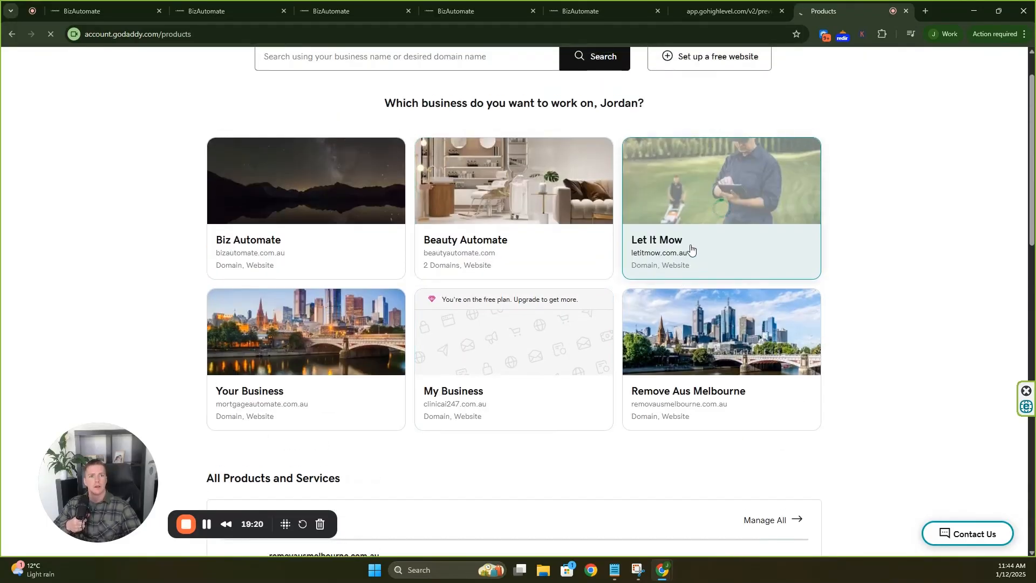
pyautogui.click(207, 524)
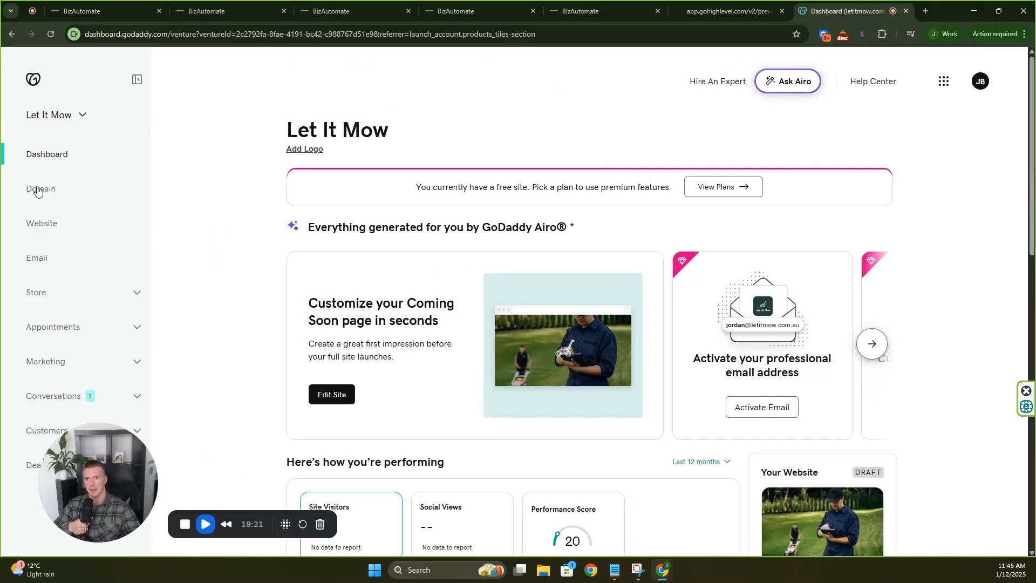
# - Open the domain page of Let It Mow and show the DNS records of letitmow.com.au
pyautogui.click(38, 192)
pyautogui.scroll(-5, 422, 294)
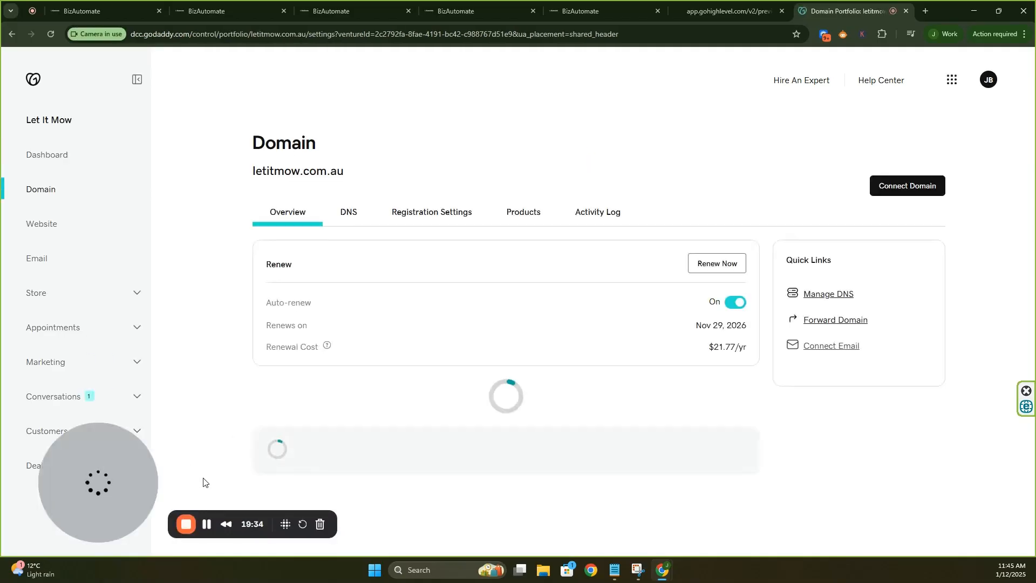
pyautogui.click(338, 221)
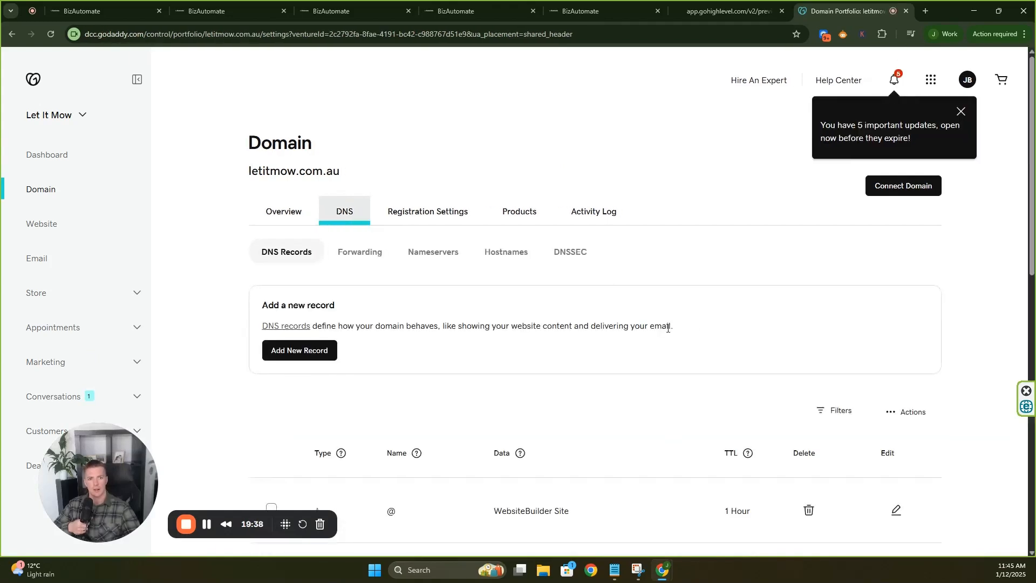
pyautogui.scroll(-4, 665, 338)
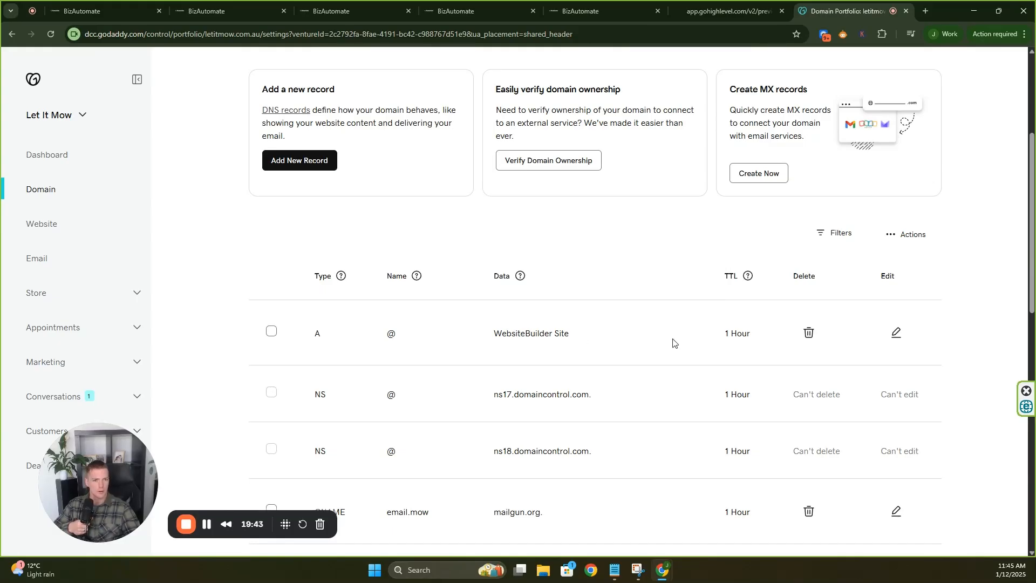
# - Delete the A record for "WebsiteBuilder Site" and verify the removal with the 6-digit verification code
pyautogui.click(808, 333)
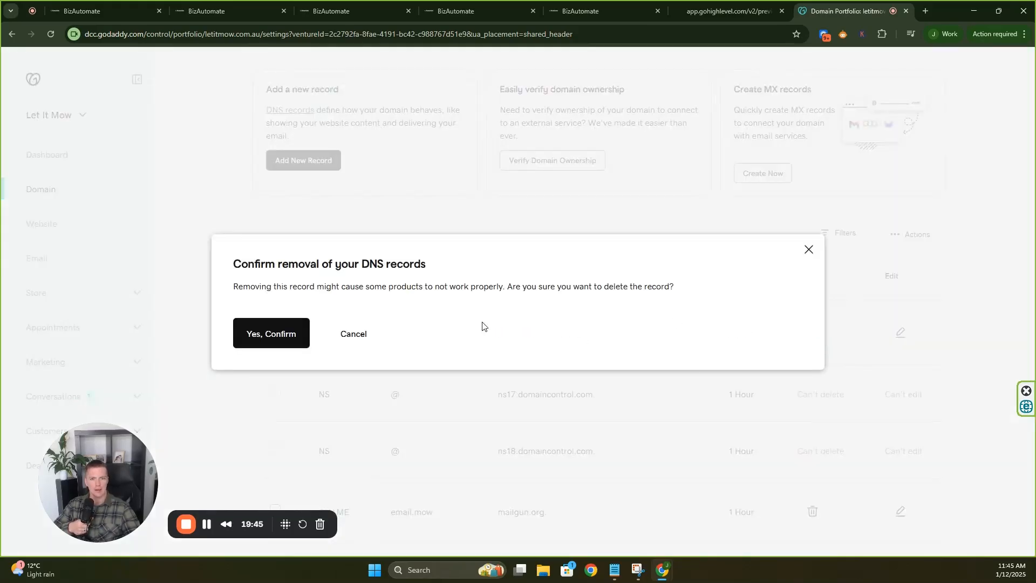
pyautogui.click(290, 344)
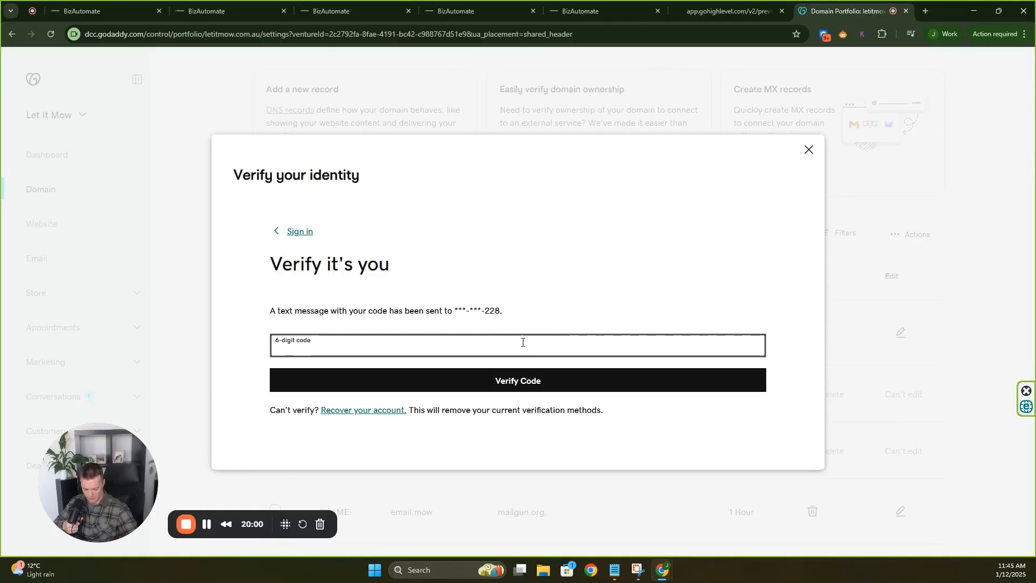
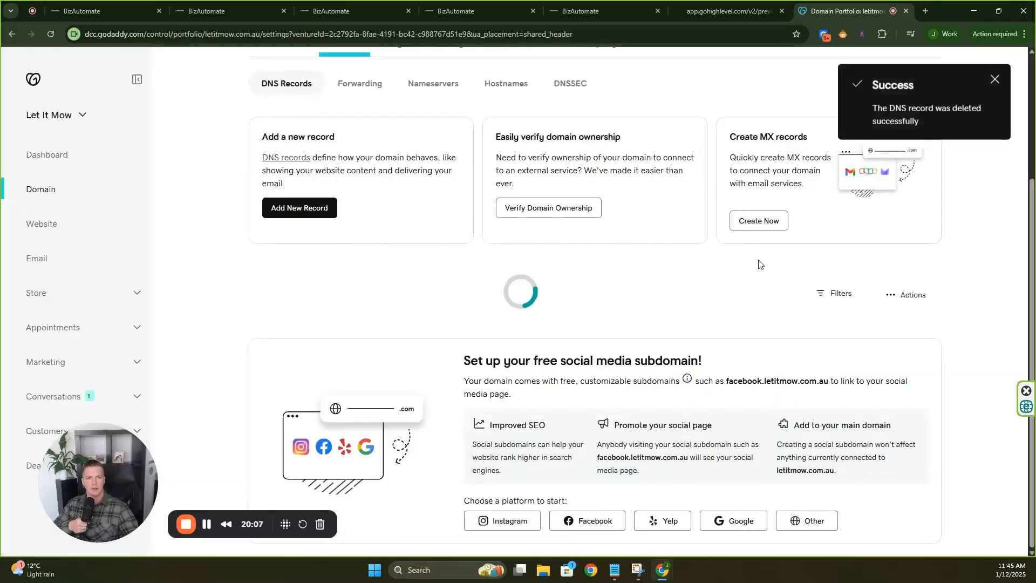
# - Look over the remaining DNS records of letitmow.com.au and switch back to HighLevel's domain connection form
pyautogui.scroll(-5, 348, 321)
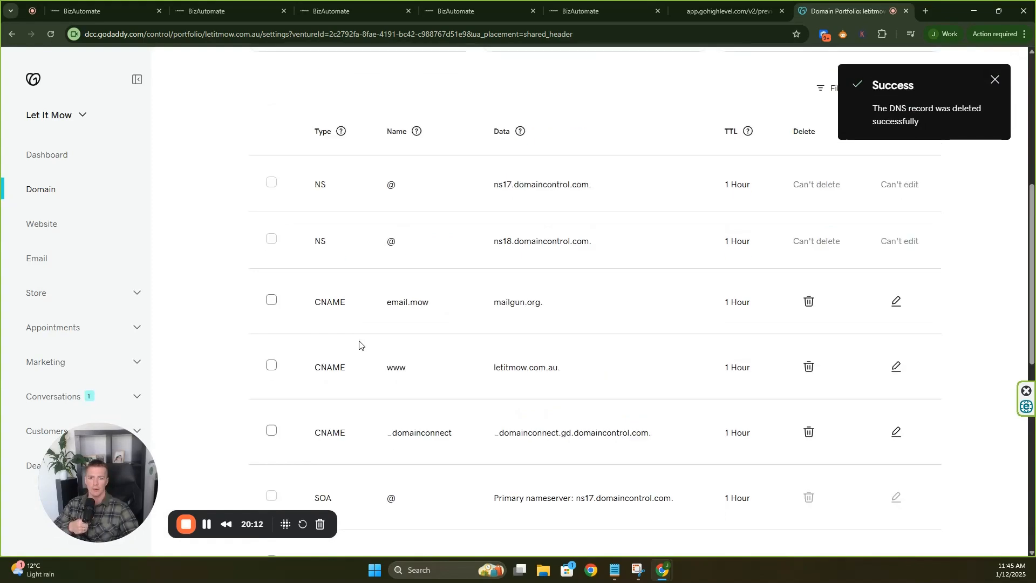
pyautogui.scroll(6, 356, 333)
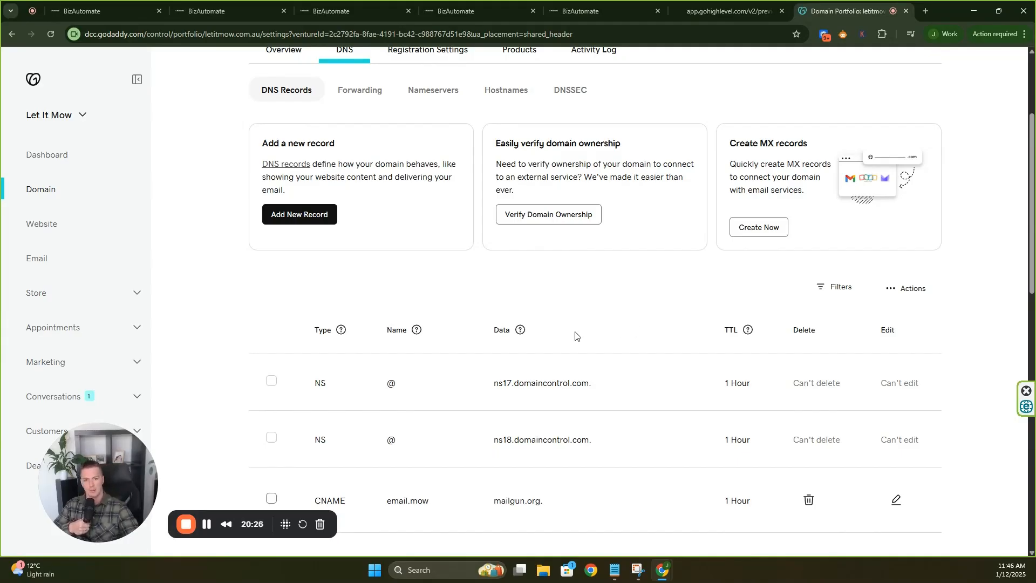
pyautogui.scroll(1, 631, 354)
pyautogui.scroll(-2, 629, 356)
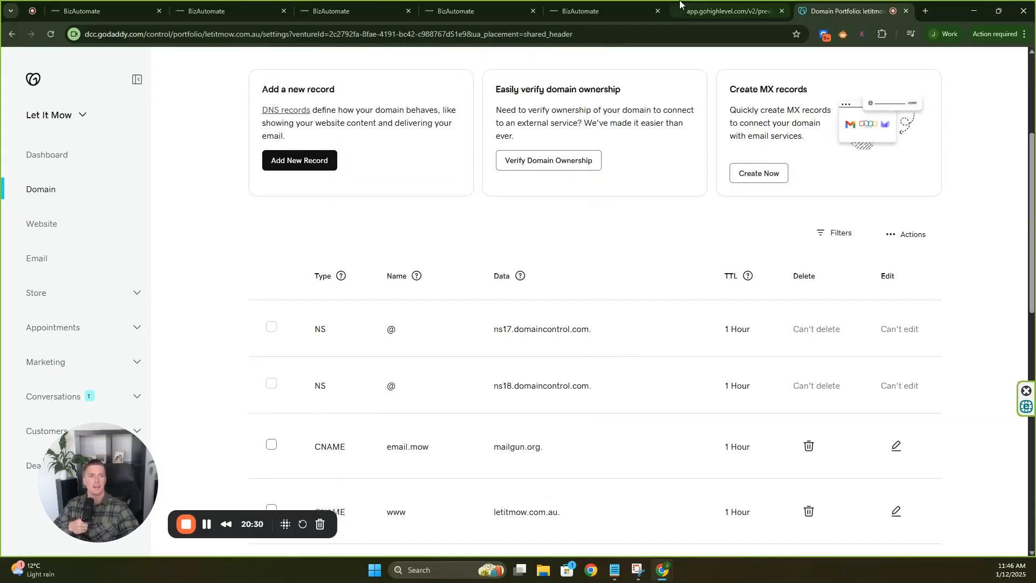
pyautogui.click(739, 11)
pyautogui.click(584, 18)
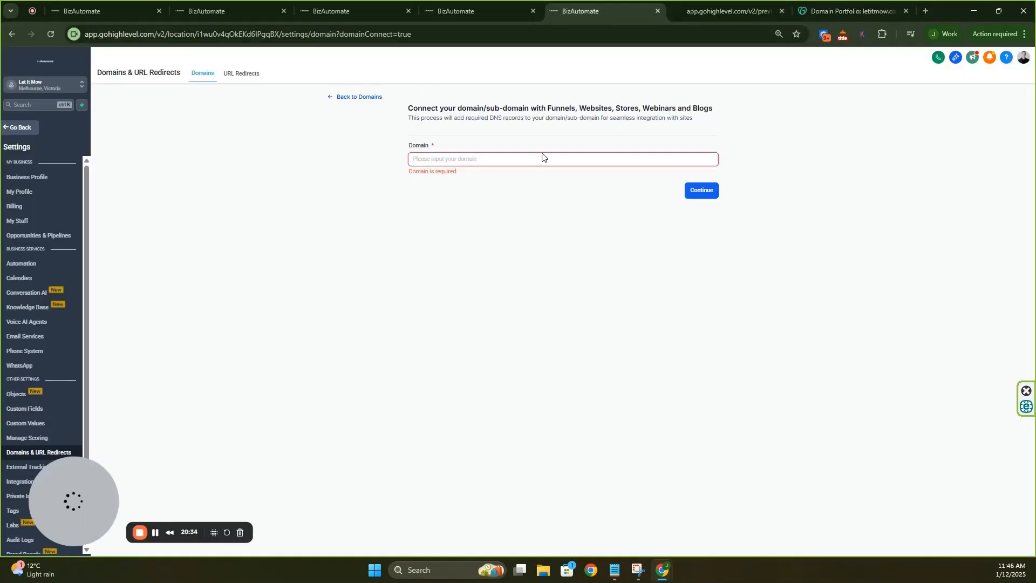
# - Return to HighLevel's connection dialog for letitmow.com.au, rerun the domain check and open the guide for troubleshooting the A record conflict
pyautogui.click(454, 11)
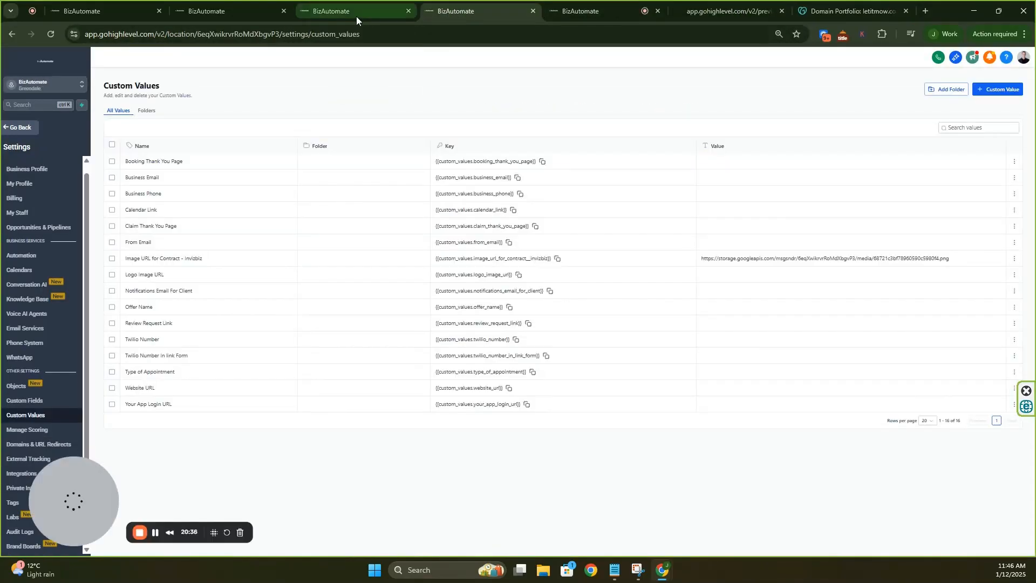
pyautogui.click(363, 16)
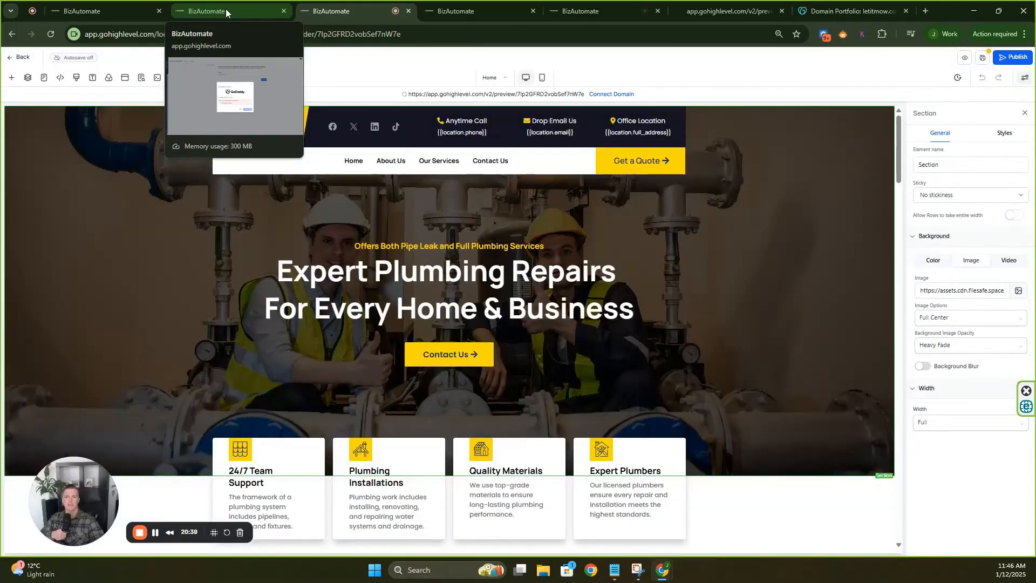
pyautogui.click(226, 9)
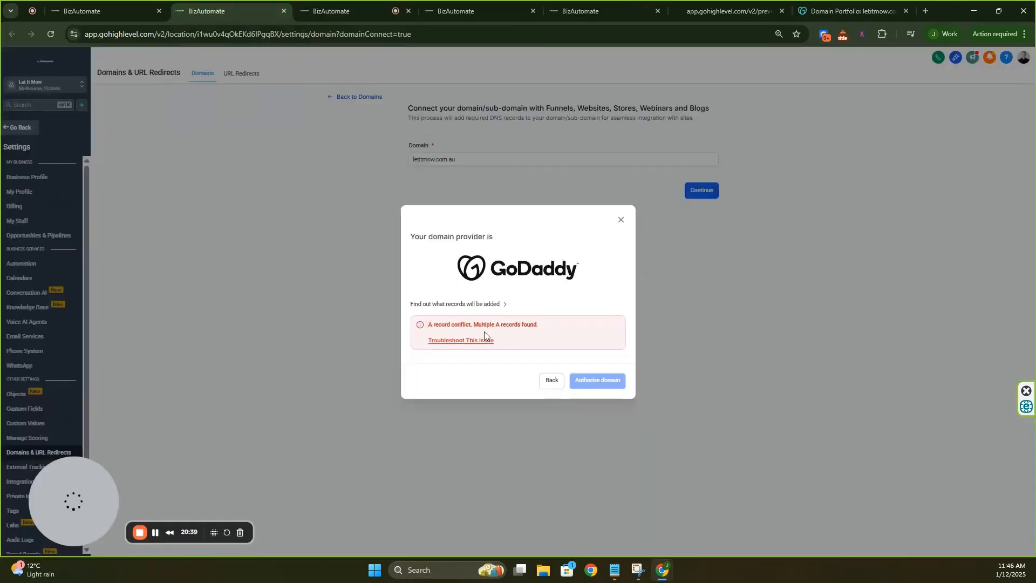
pyautogui.click(549, 380)
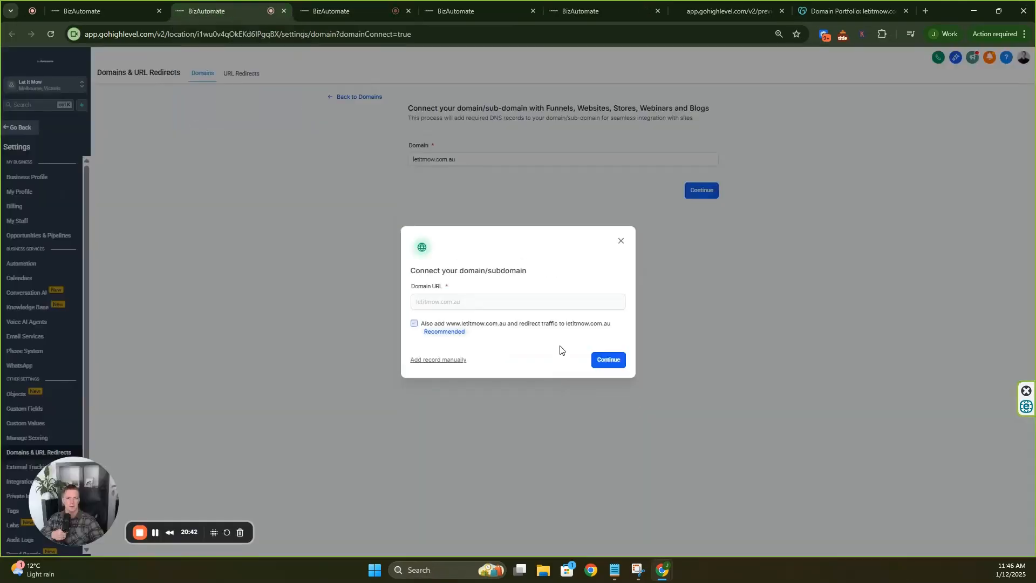
pyautogui.click(606, 361)
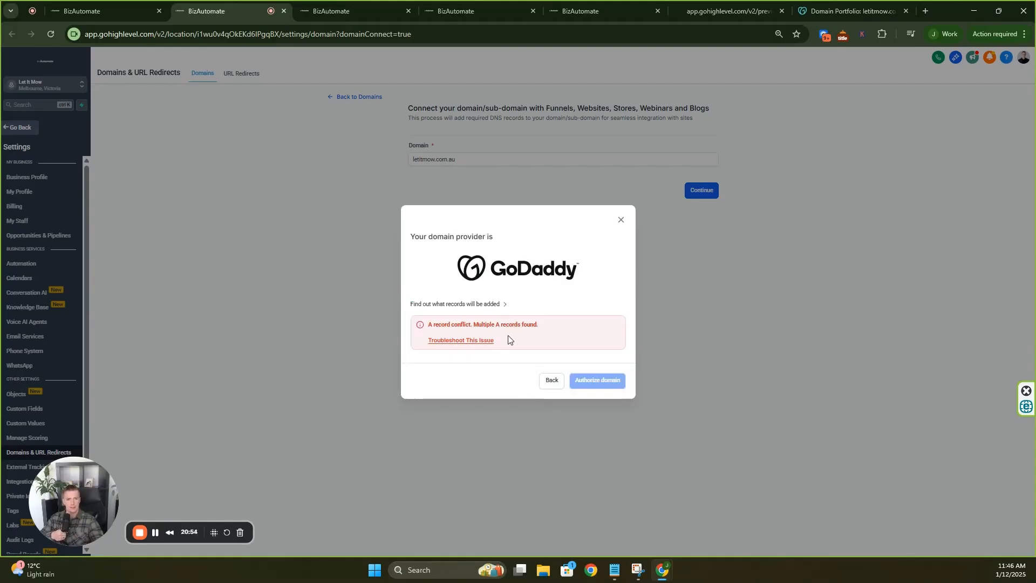
pyautogui.click(465, 340)
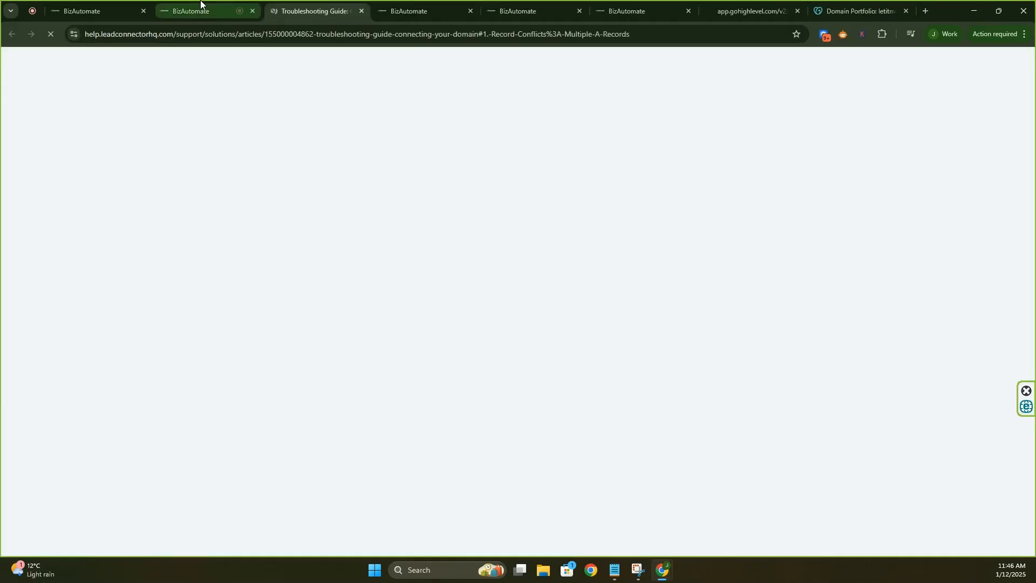
pyautogui.click(205, 11)
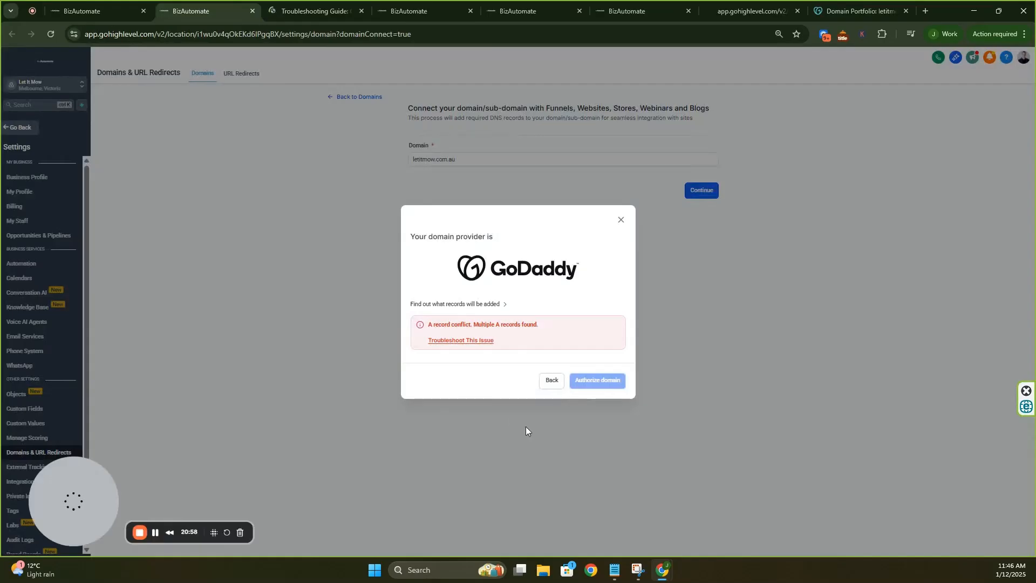
# - Switch the letitmow.com.au connection to adding records manually and copy the required value of the A record
pyautogui.click(555, 382)
pyautogui.click(418, 365)
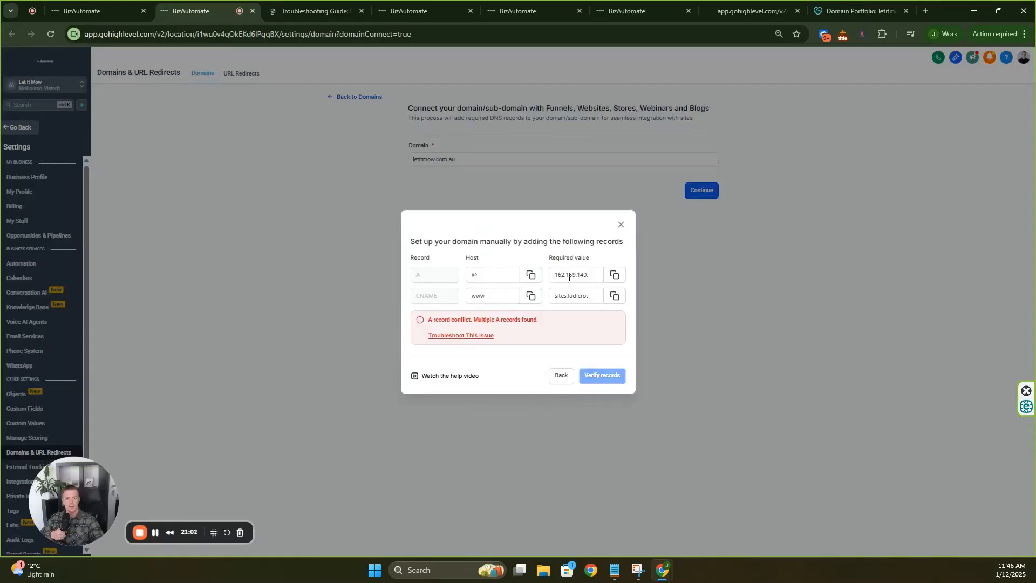
pyautogui.click(614, 275)
pyautogui.click(470, 275)
# - In GoDaddy, delete the www CNAME record pointing to letitmow.com.au and verify the removal with the 6-digit verification code
pyautogui.click(837, 9)
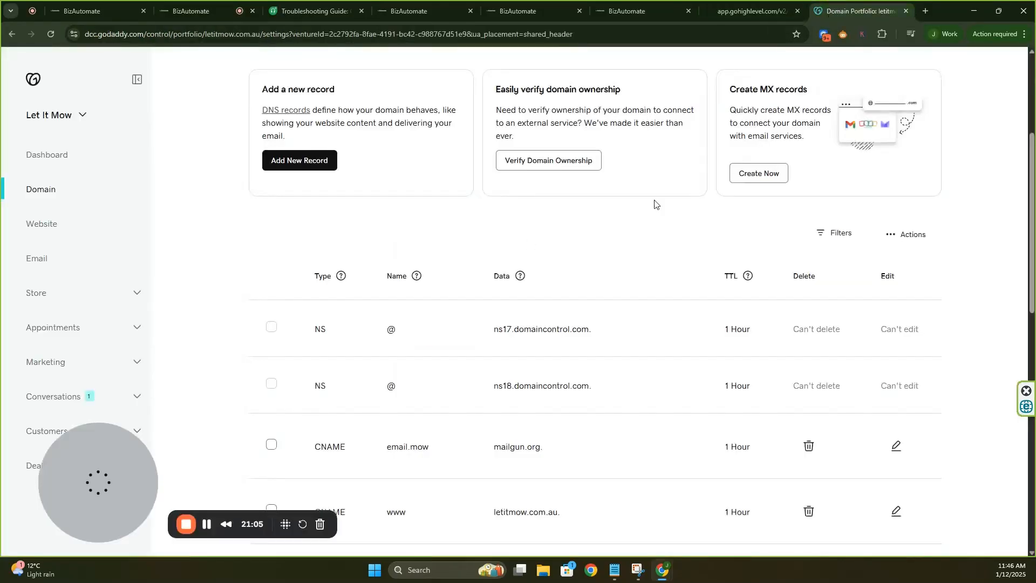
pyautogui.scroll(-4, 461, 330)
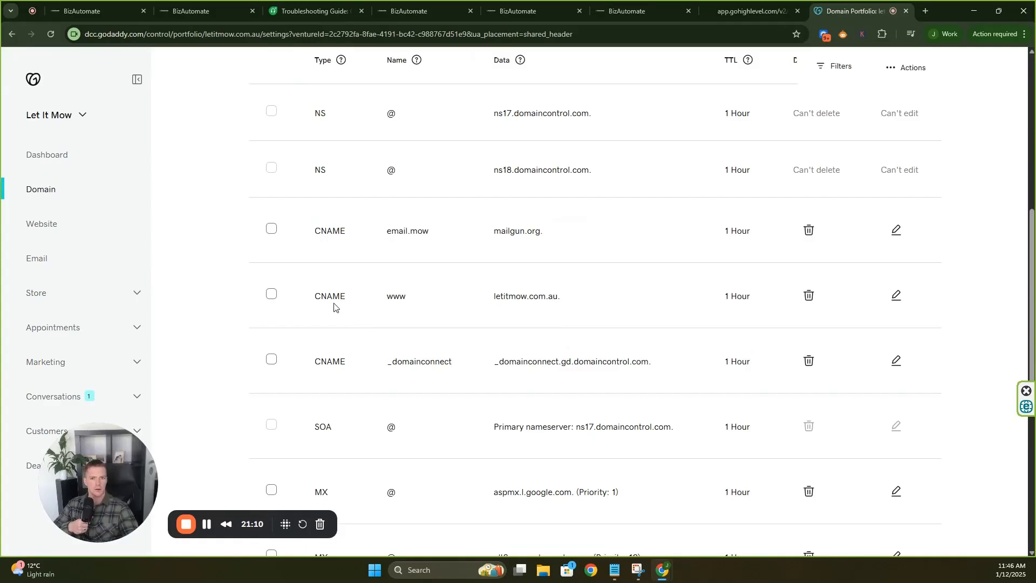
pyautogui.click(272, 294)
pyautogui.click(809, 295)
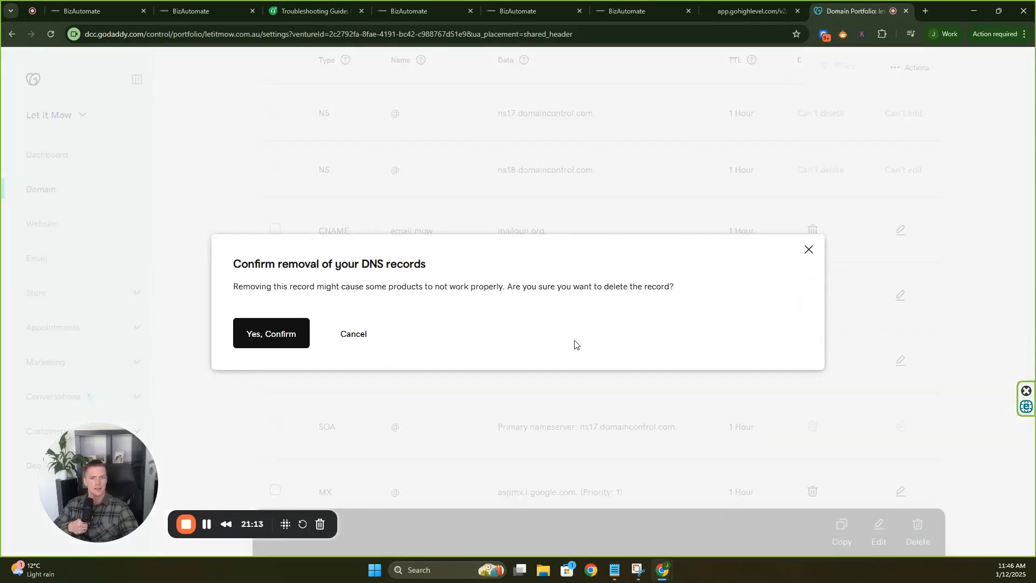
pyautogui.click(276, 334)
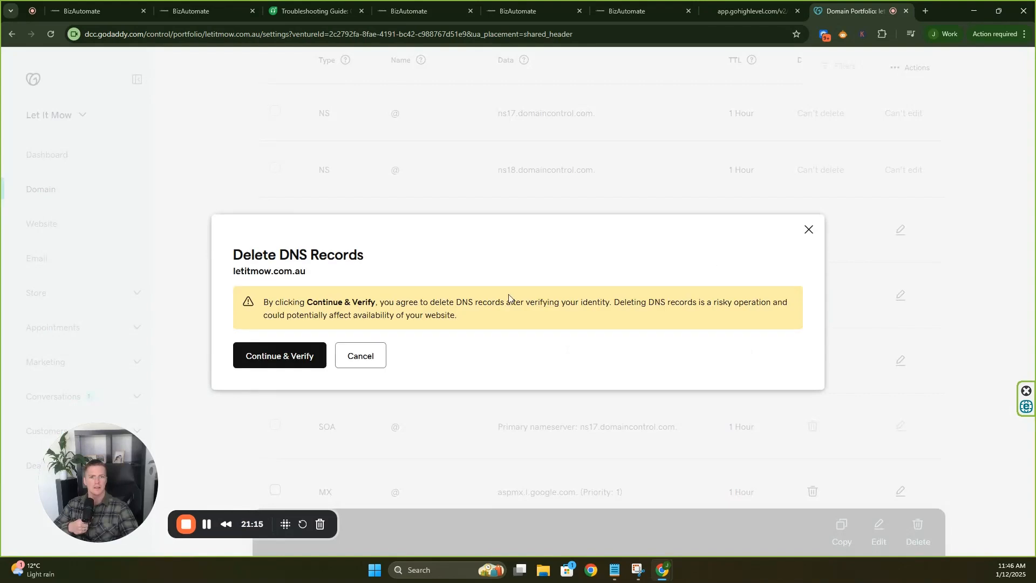
pyautogui.click(279, 361)
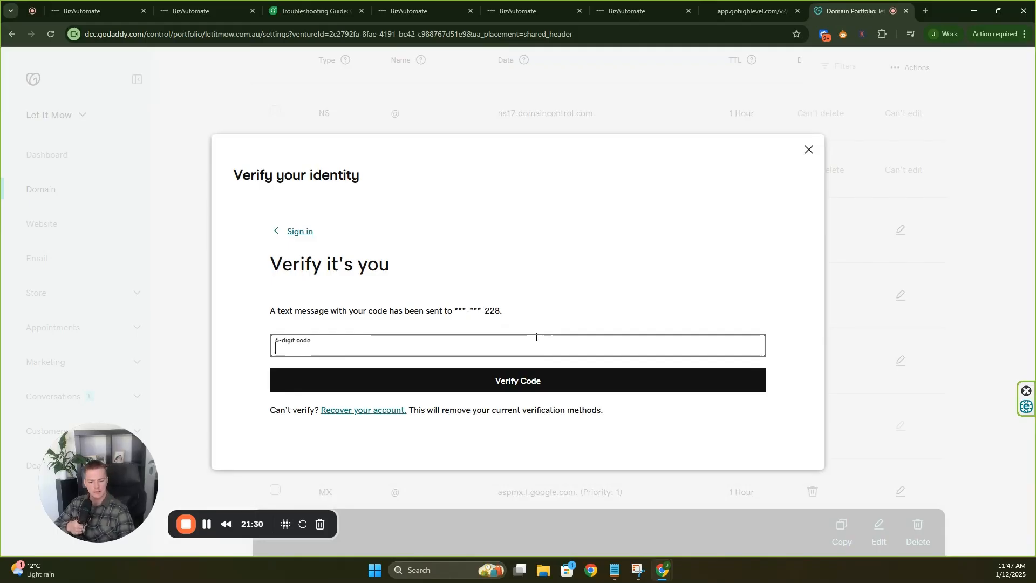
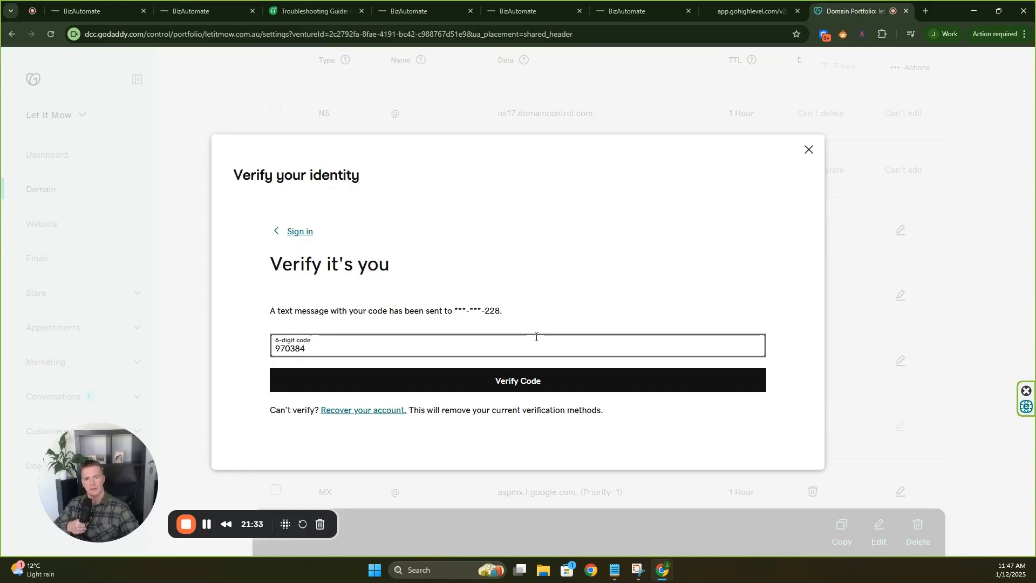
pyautogui.click(502, 384)
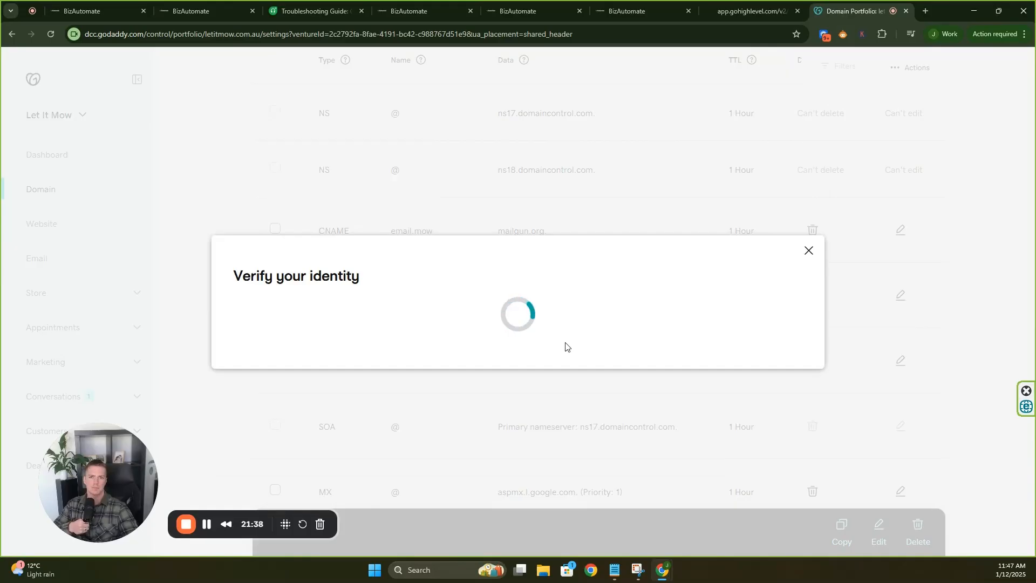
# - Look through the remaining DNS records of letitmow.com.au and rerun the domain check in HighLevel
pyautogui.scroll(-12, 518, 313)
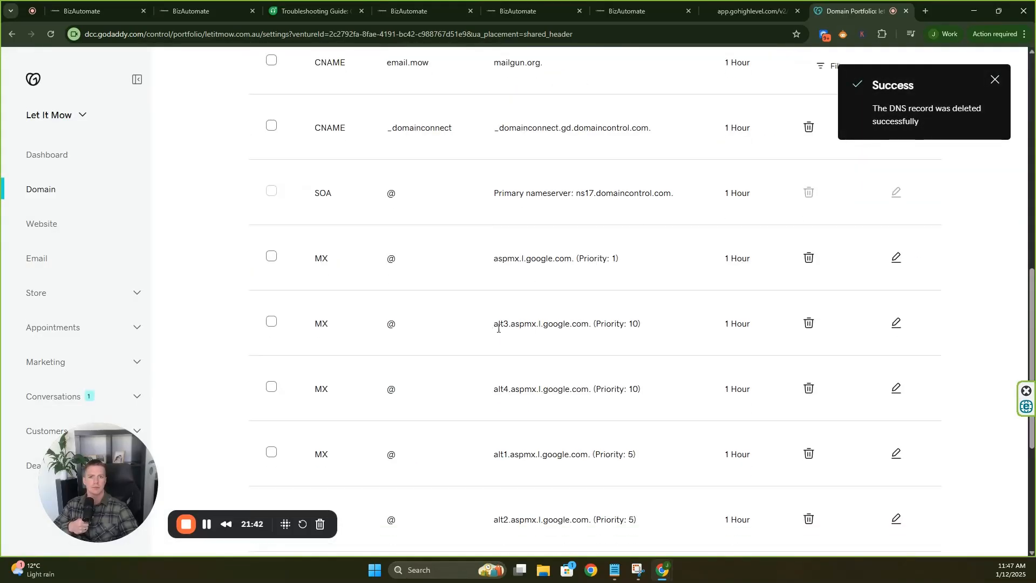
pyautogui.scroll(8, 497, 318)
pyautogui.scroll(6, 498, 319)
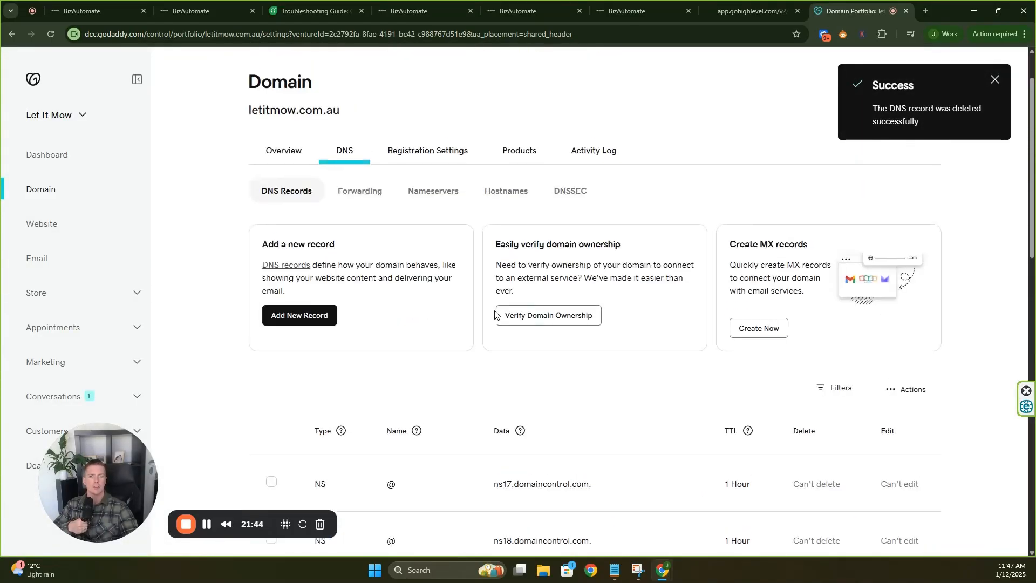
pyautogui.scroll(-1, 558, 394)
pyautogui.scroll(3, 562, 384)
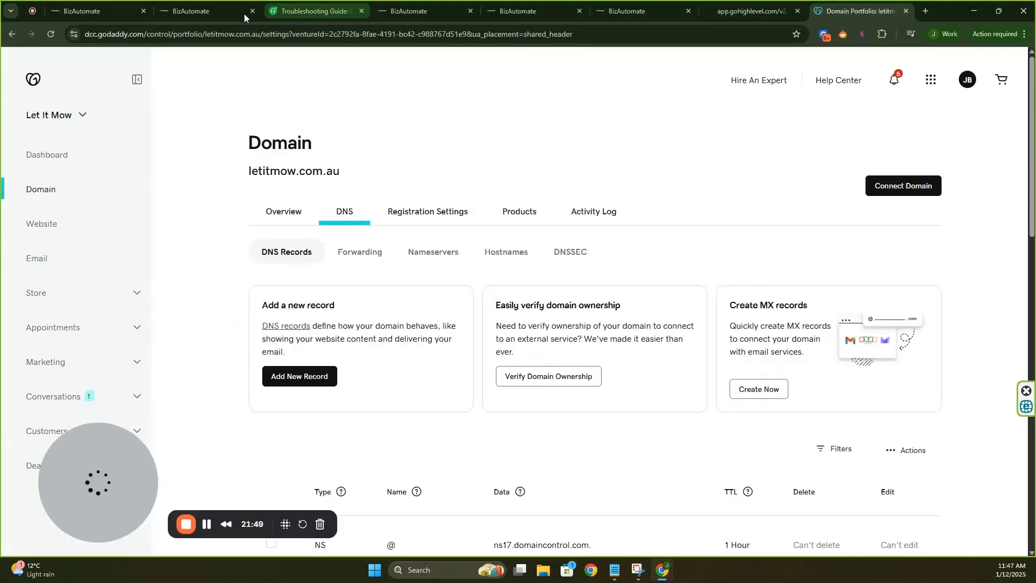
pyautogui.click(192, 12)
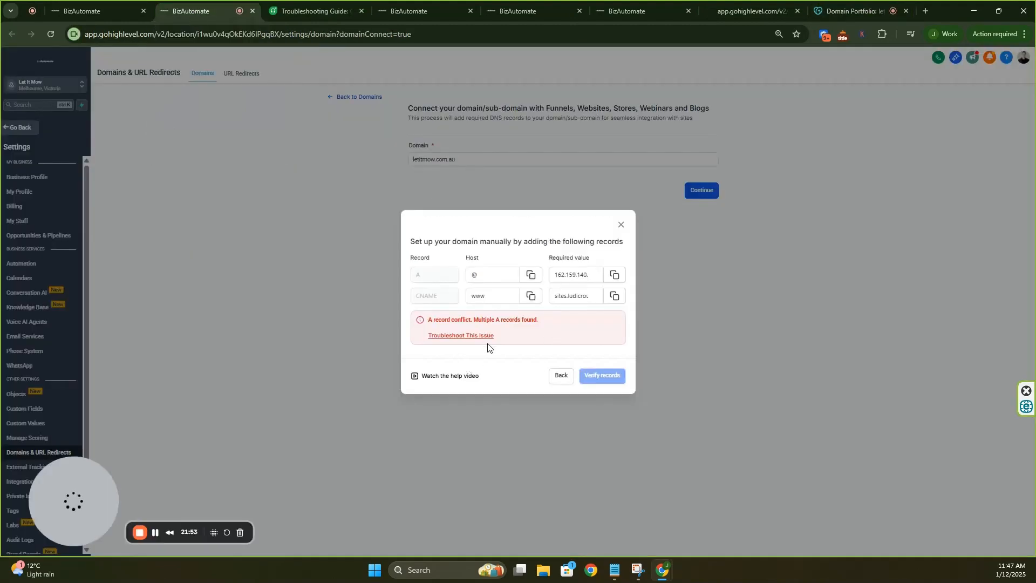
pyautogui.click(561, 376)
pyautogui.click(600, 362)
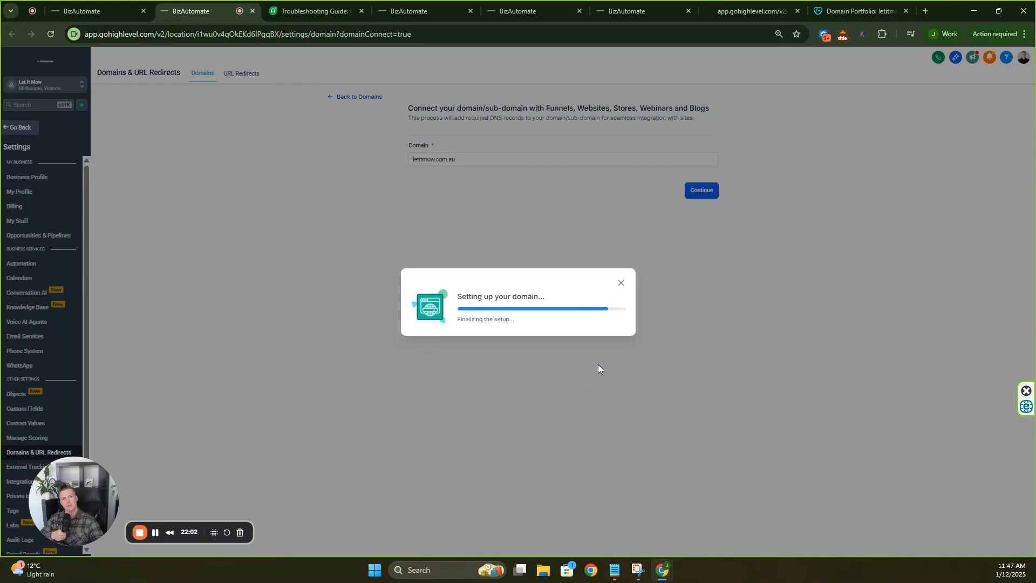
# - Go back to HighLevel's manual record setup and copy the A record's value 162.159.140.166
pyautogui.click(545, 381)
pyautogui.click(414, 323)
pyautogui.click(421, 360)
pyautogui.click(531, 275)
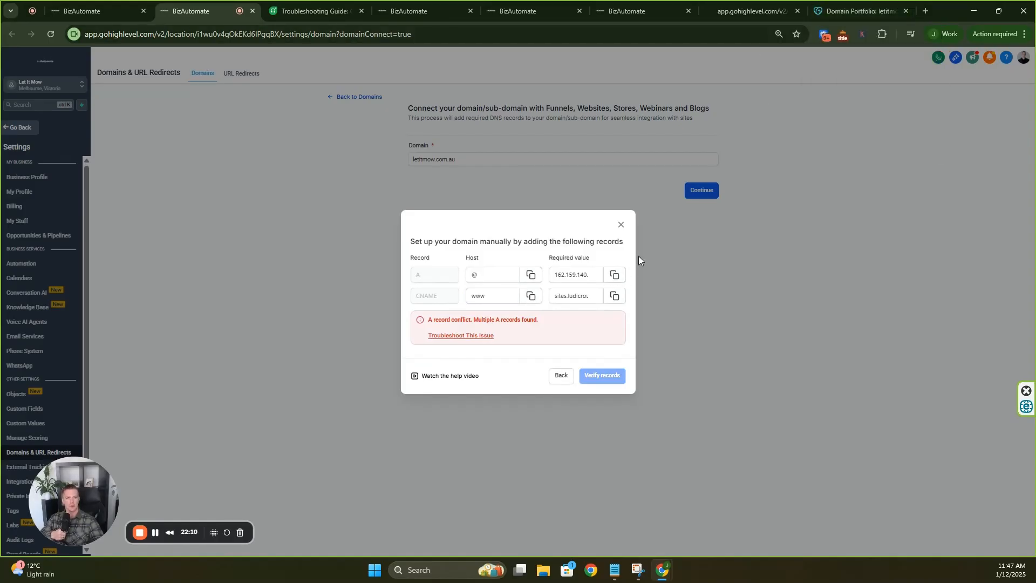
# - Switch to GoDaddy and fill in a new A record with the name @ and the value 162.159.140.166
pyautogui.click(847, 11)
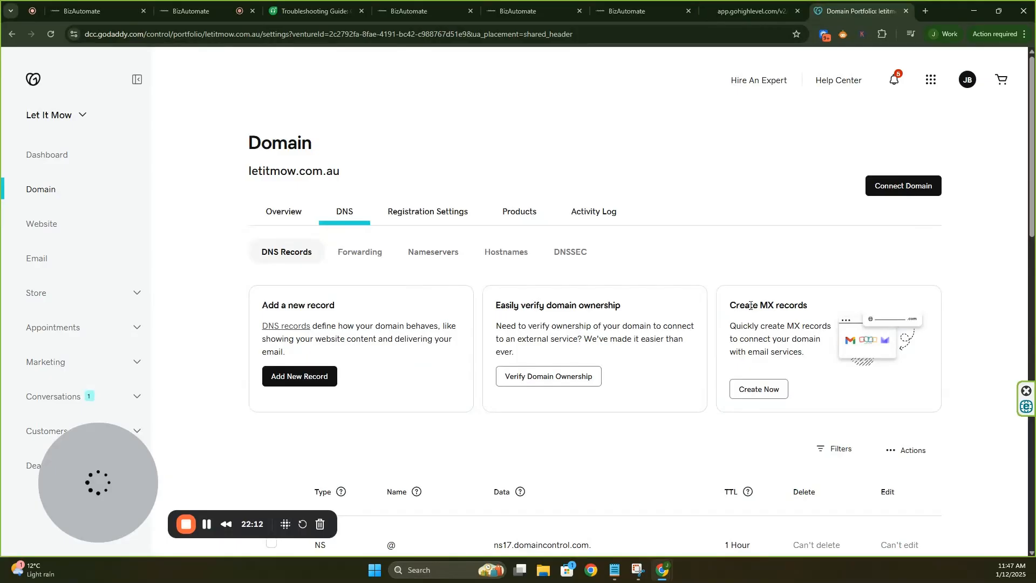
pyautogui.scroll(-2, 485, 243)
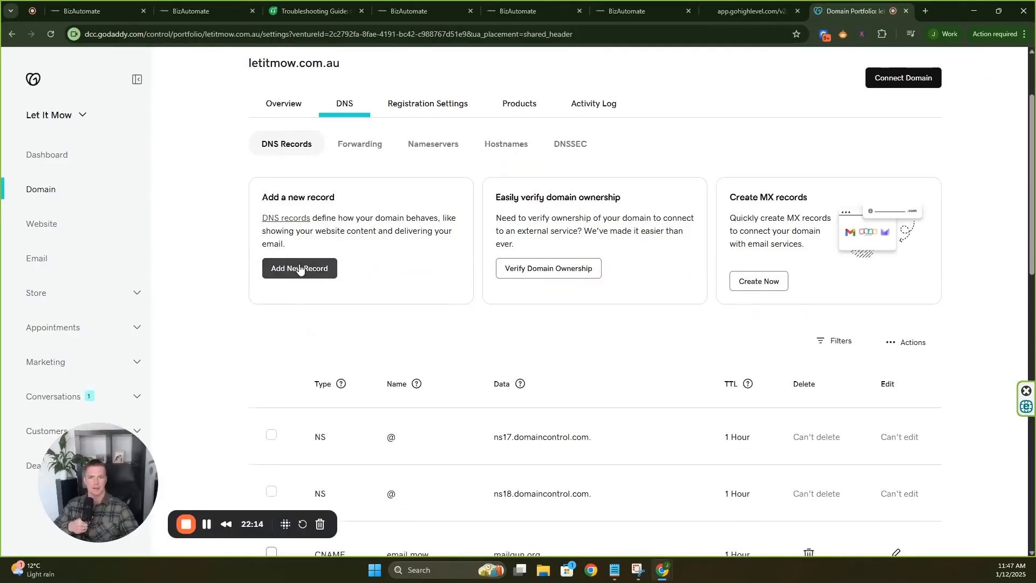
pyautogui.click(297, 268)
pyautogui.click(292, 270)
pyautogui.click(429, 411)
pyautogui.click(652, 404)
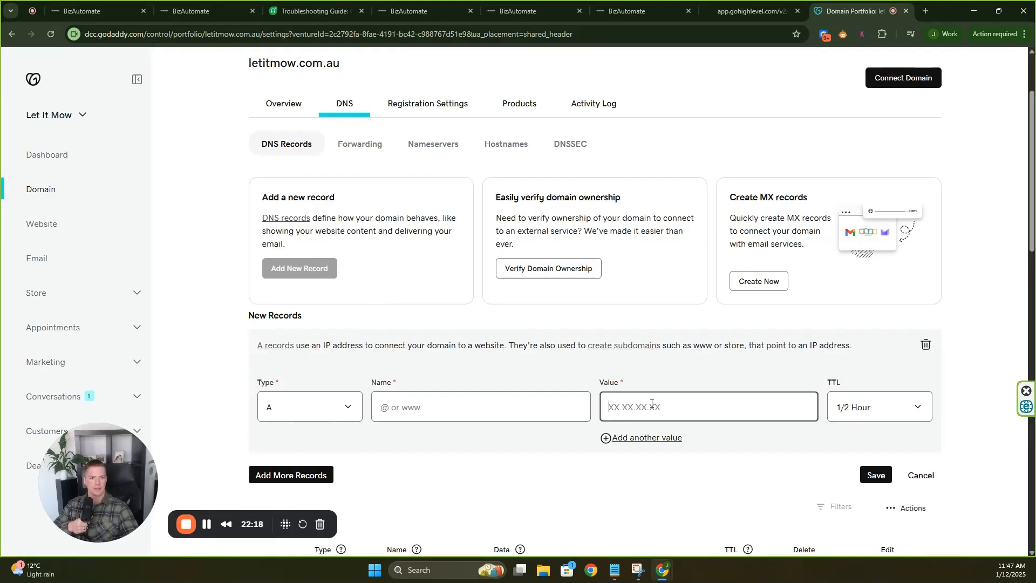
pyautogui.hotkey('ctrl', 'v')
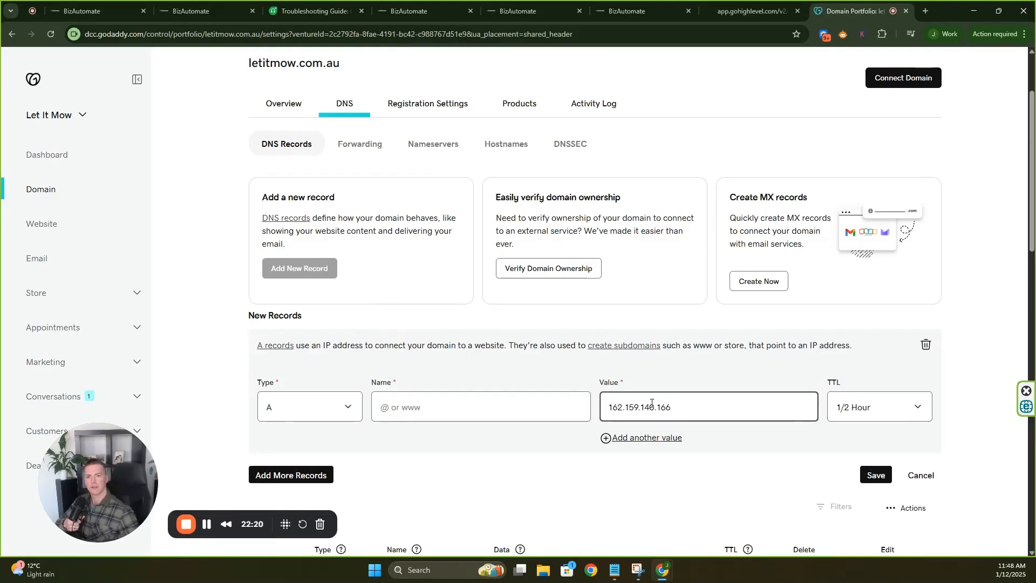
pyautogui.click(515, 408)
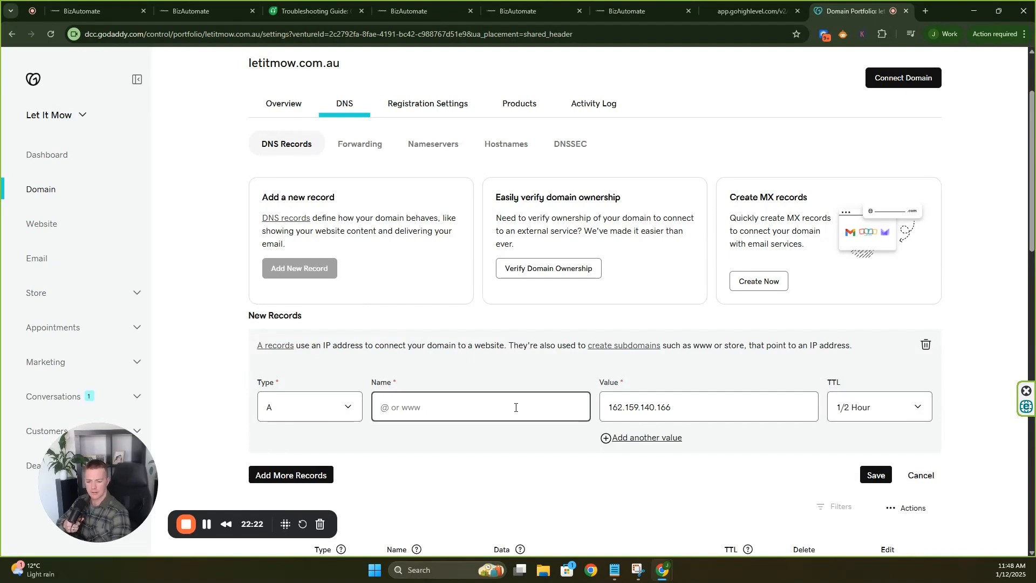
pyautogui.write('@')
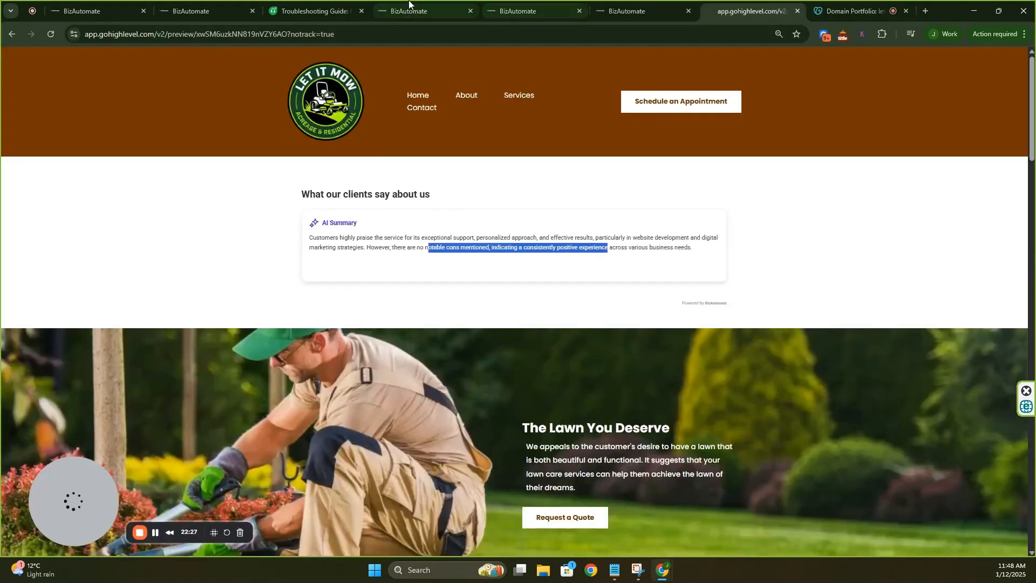
# - Copy the required value of the www CNAME record from HighLevel's manual domain setup
pyautogui.click(212, 7)
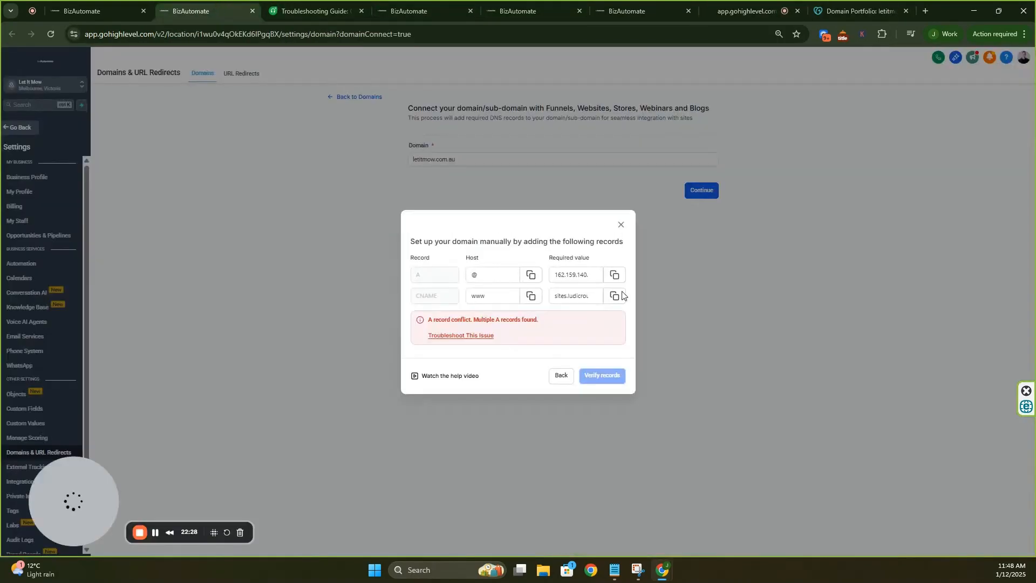
pyautogui.click(601, 301)
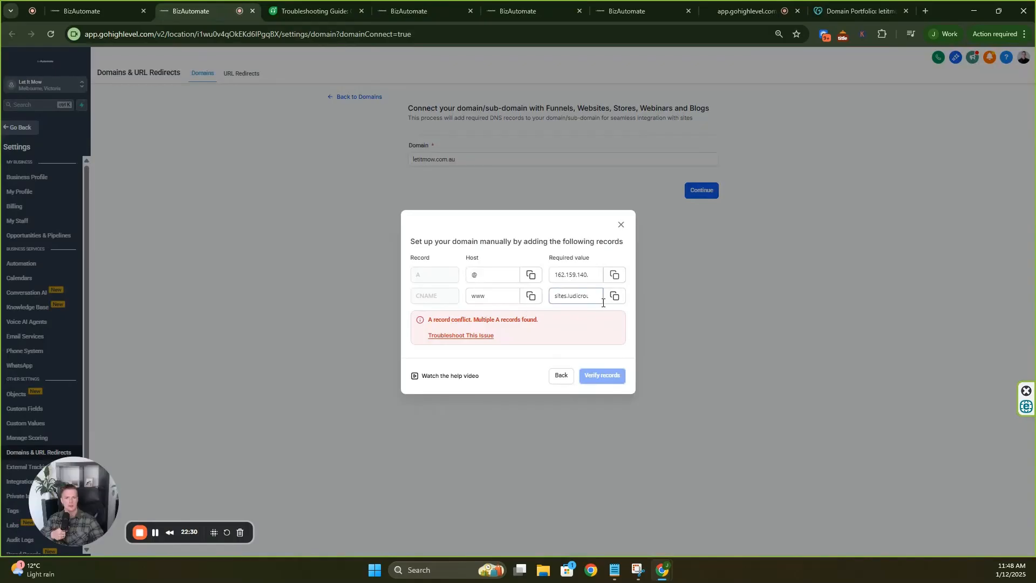
pyautogui.click(615, 296)
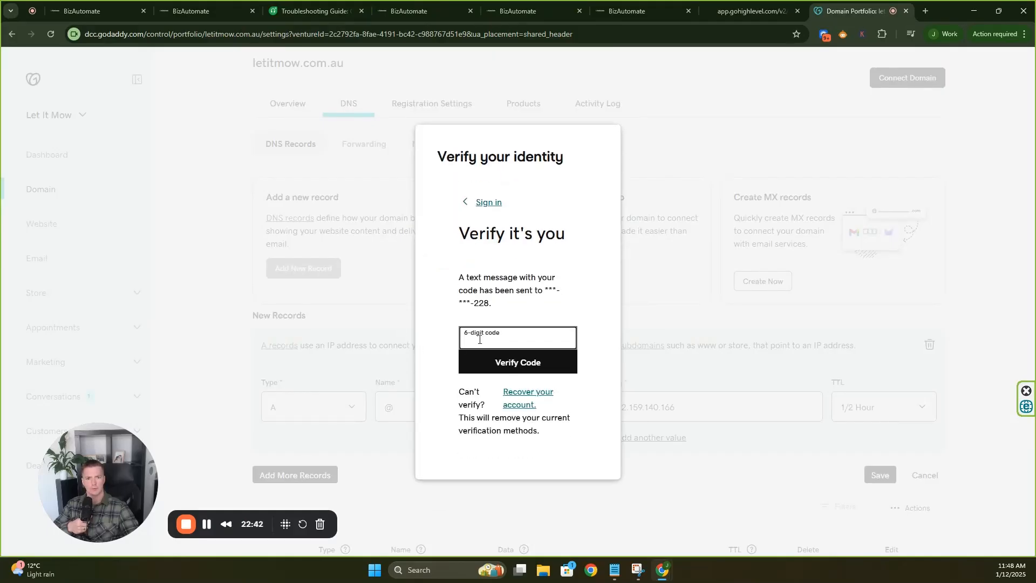
# - Save the new A record in GoDaddy, verifying the change with the 6-digit verification code
pyautogui.click(492, 331)
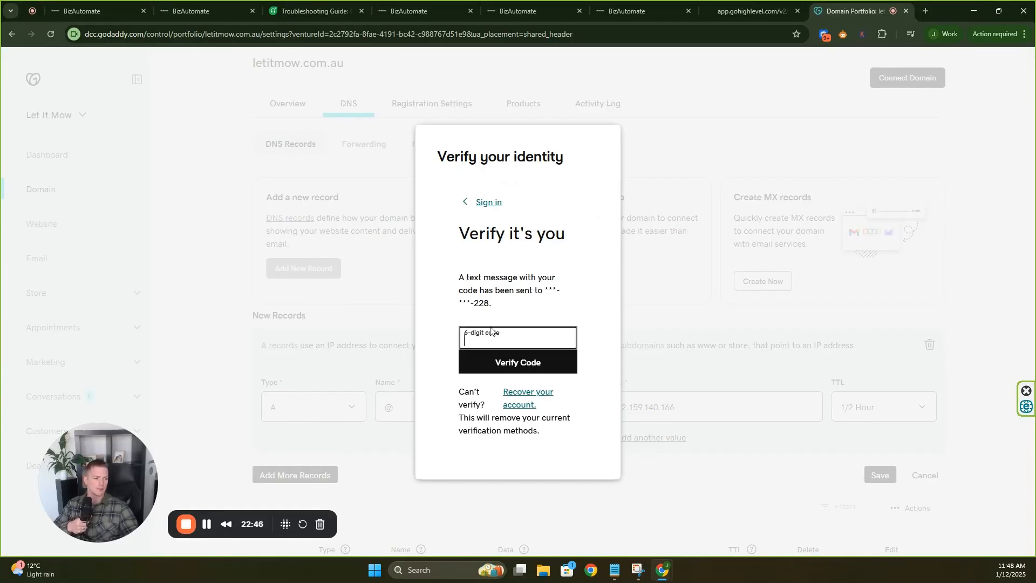
pyautogui.click(493, 358)
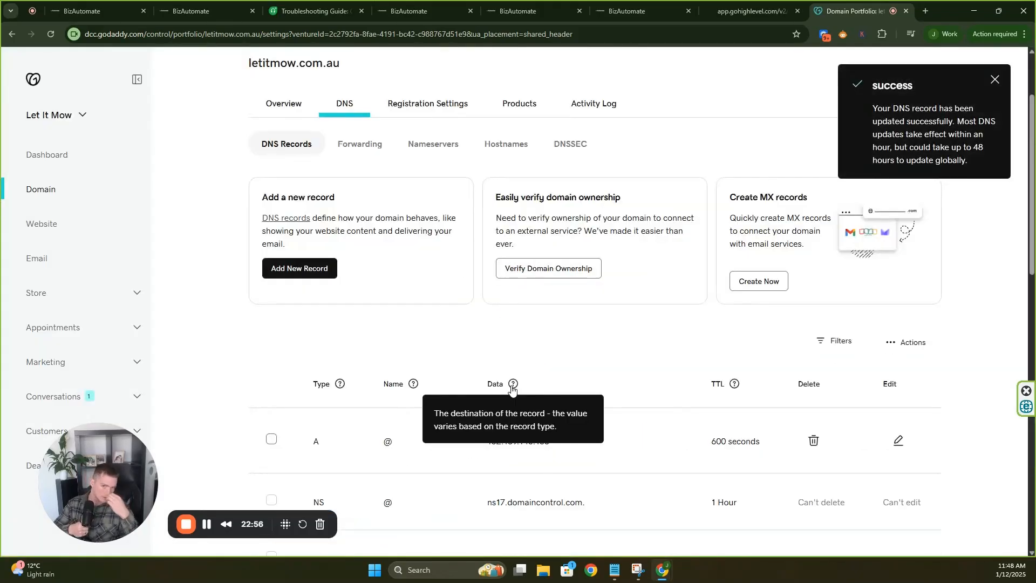
# - Fill in a new CNAME record with the name www and the value sites.ludicrous.cloud
pyautogui.click(299, 270)
pyautogui.click(321, 415)
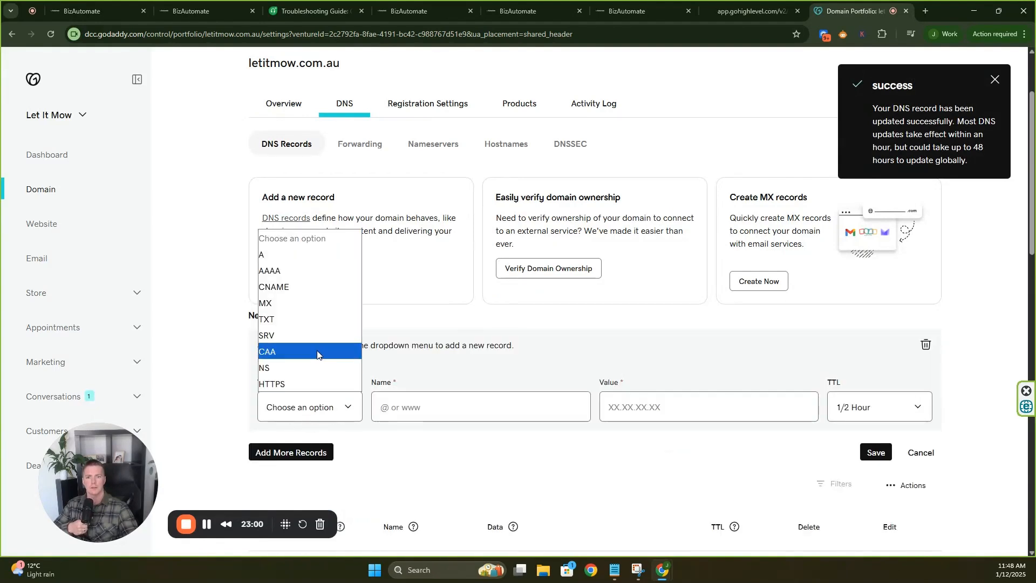
pyautogui.click(309, 290)
pyautogui.click(393, 406)
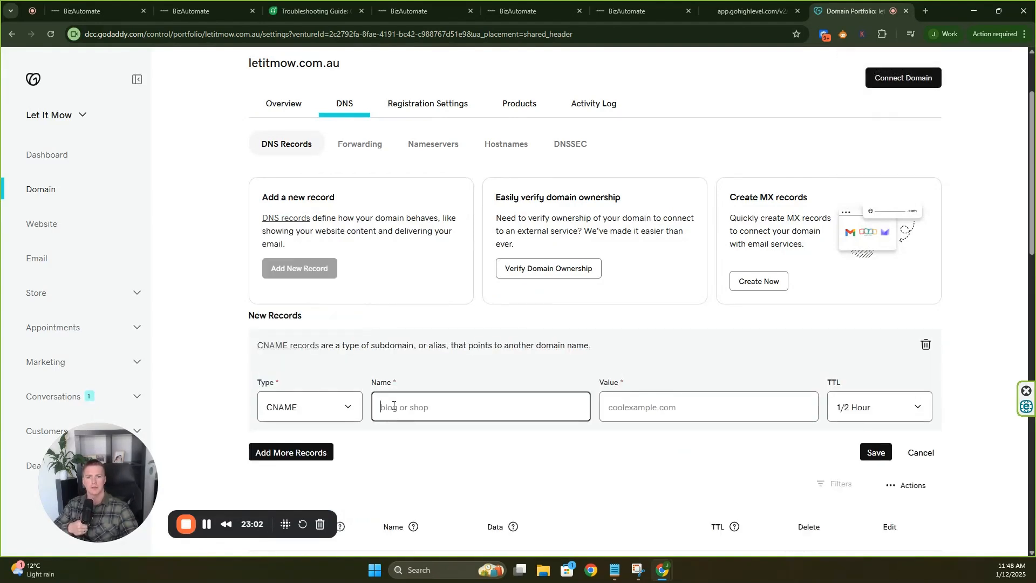
pyautogui.write('www')
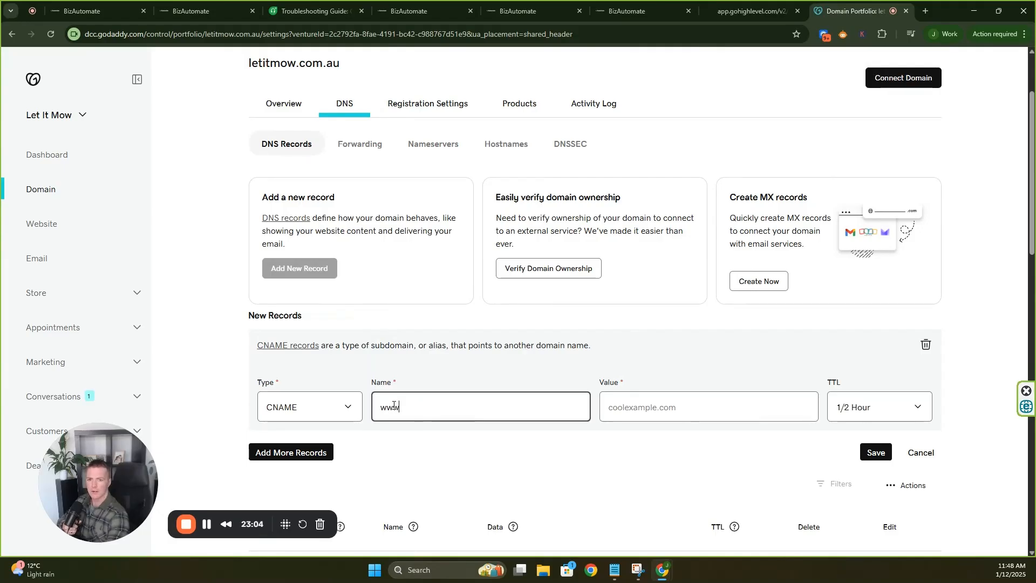
pyautogui.press('Tab')
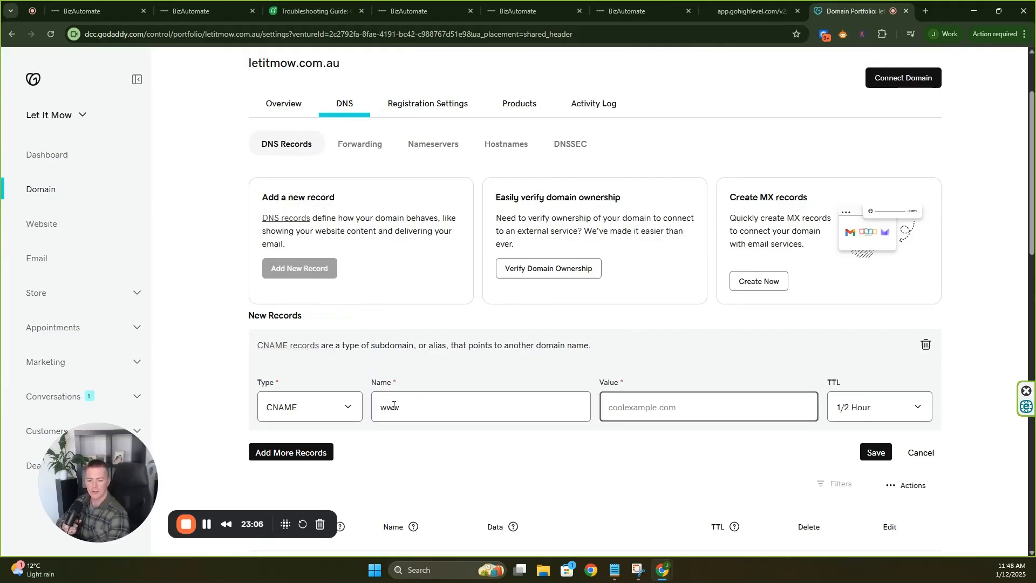
pyautogui.write('sites.ludicrous.cloud')
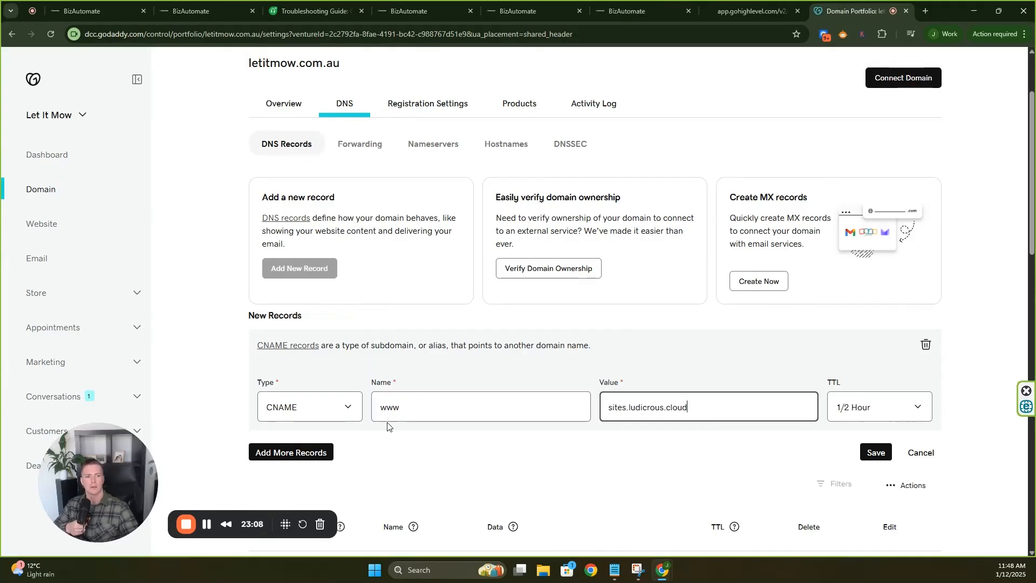
# - Save the new CNAME record, verifying the change with the 6-digit verification code
pyautogui.click(874, 454)
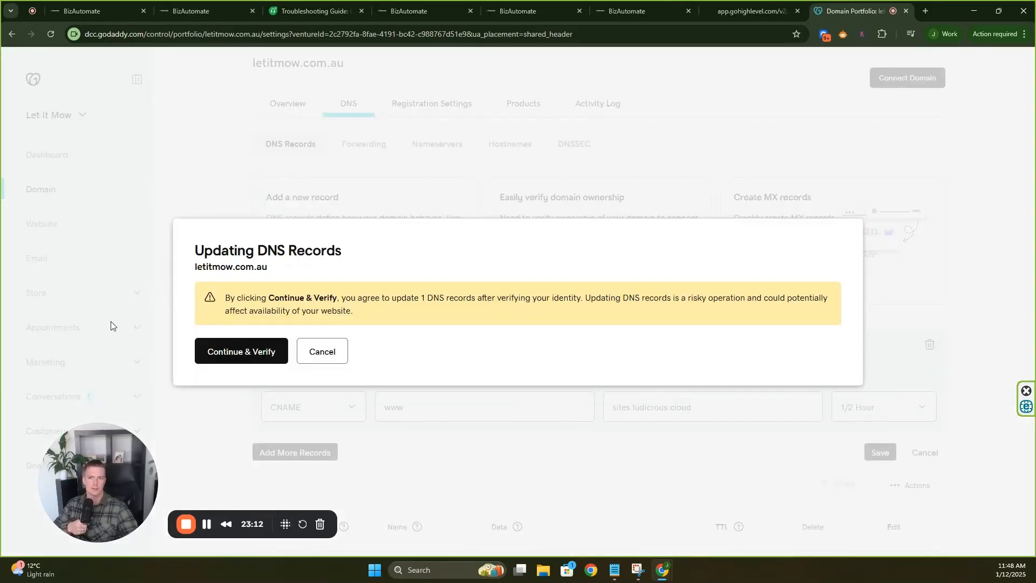
pyautogui.click(211, 351)
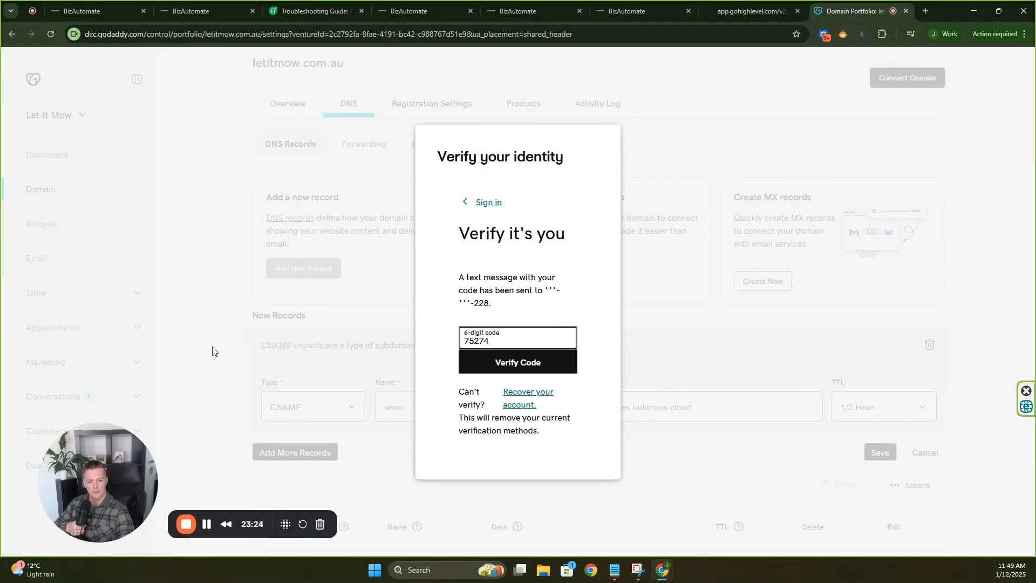
pyautogui.click(479, 363)
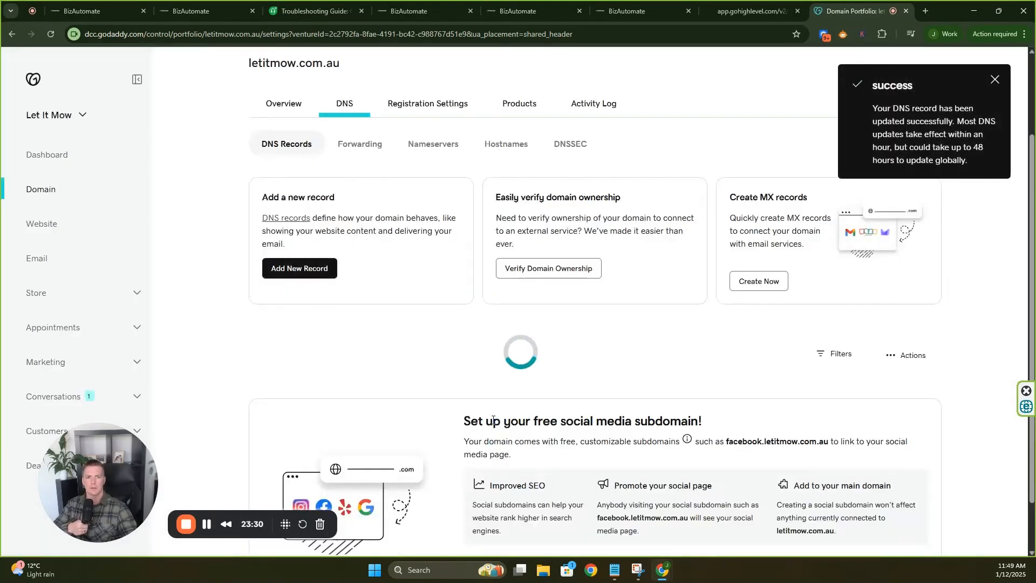
pyautogui.click(995, 79)
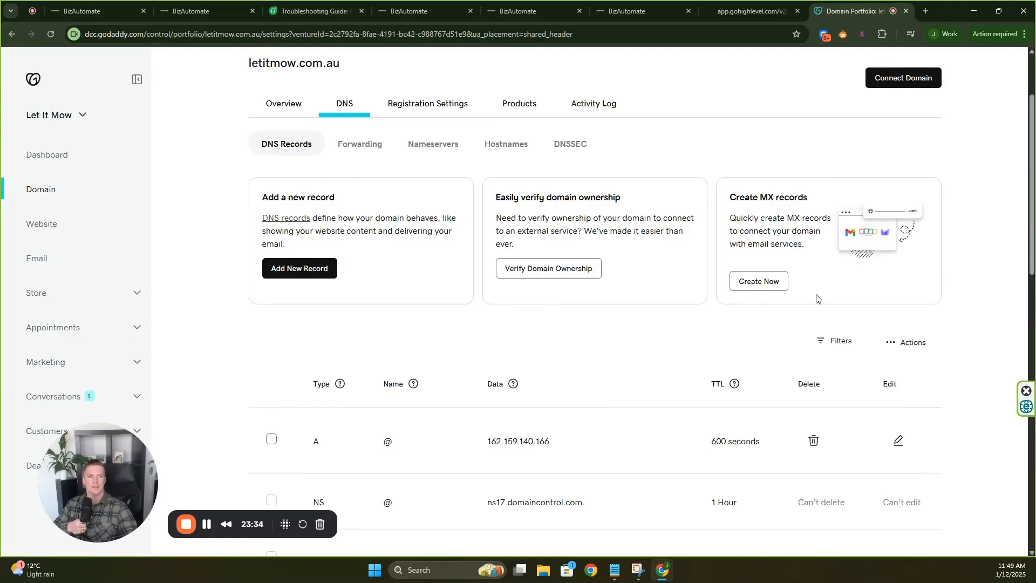
pyautogui.scroll(-7, 812, 304)
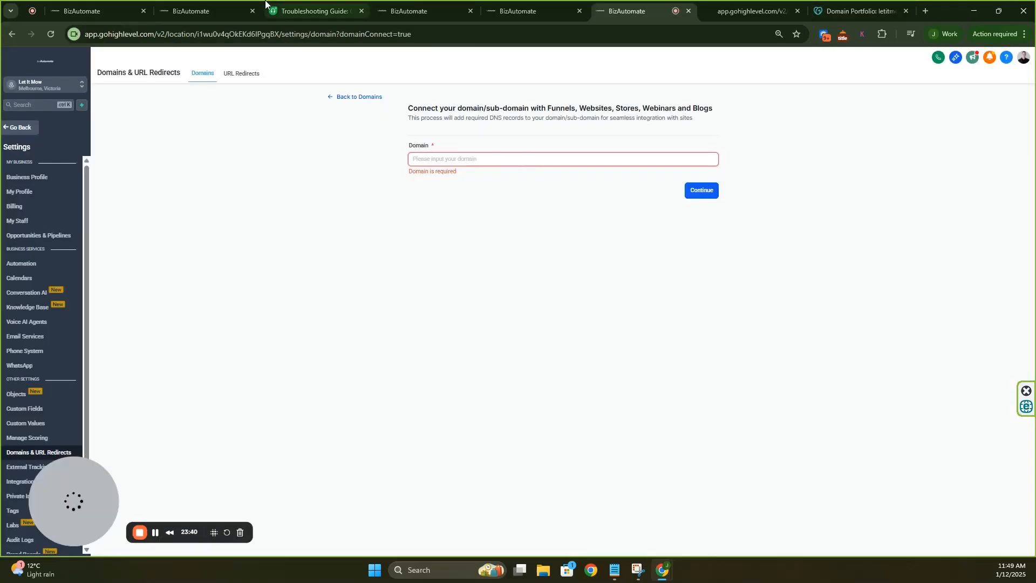
# - Go back to HighLevel, leave the manual record setup and connect letitmow.com.au by authorizing LeadConnector's DNS changes through GoDaddy
pyautogui.click(207, 9)
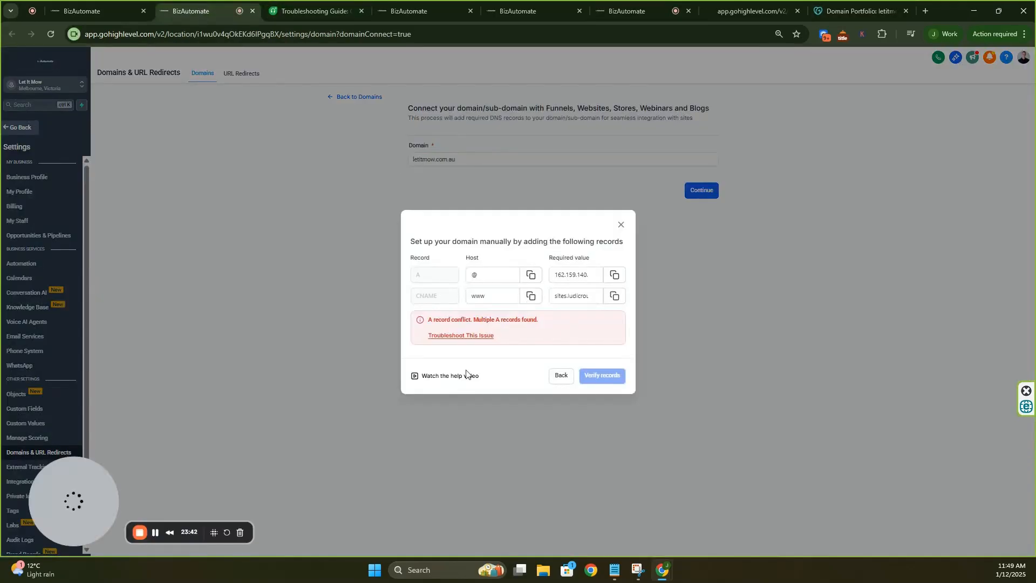
pyautogui.click(559, 375)
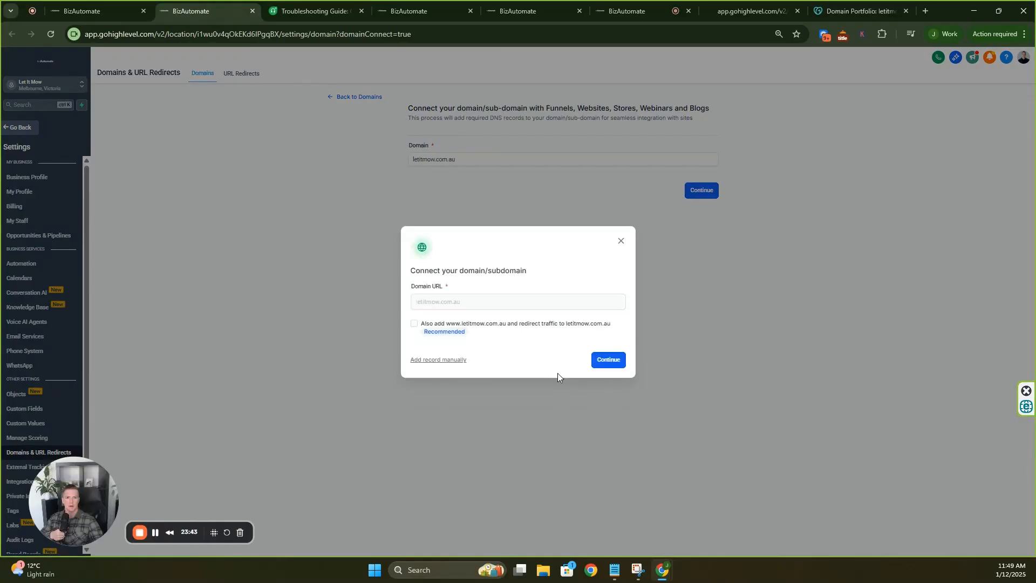
pyautogui.click(610, 361)
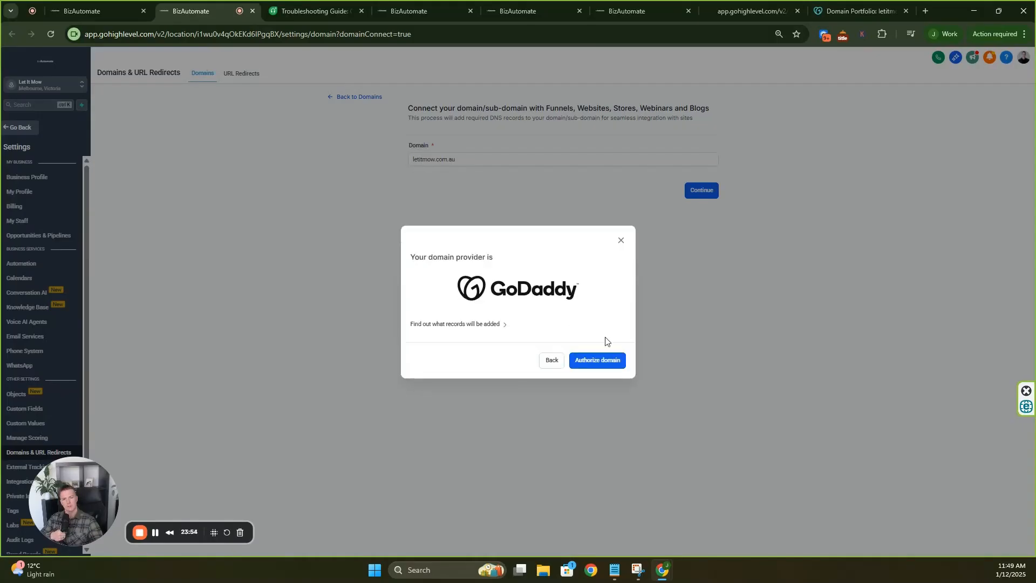
pyautogui.click(610, 365)
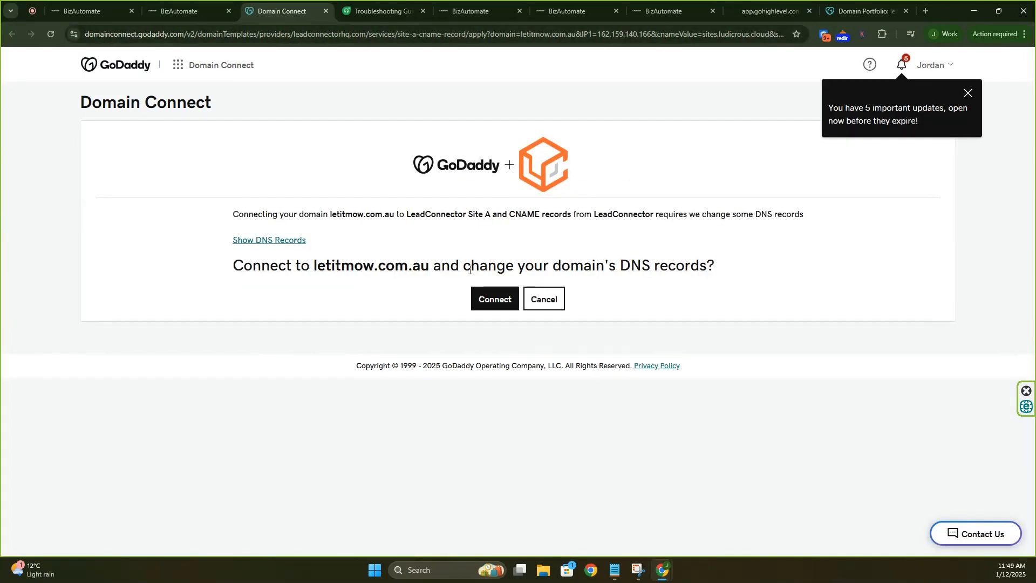
pyautogui.click(485, 302)
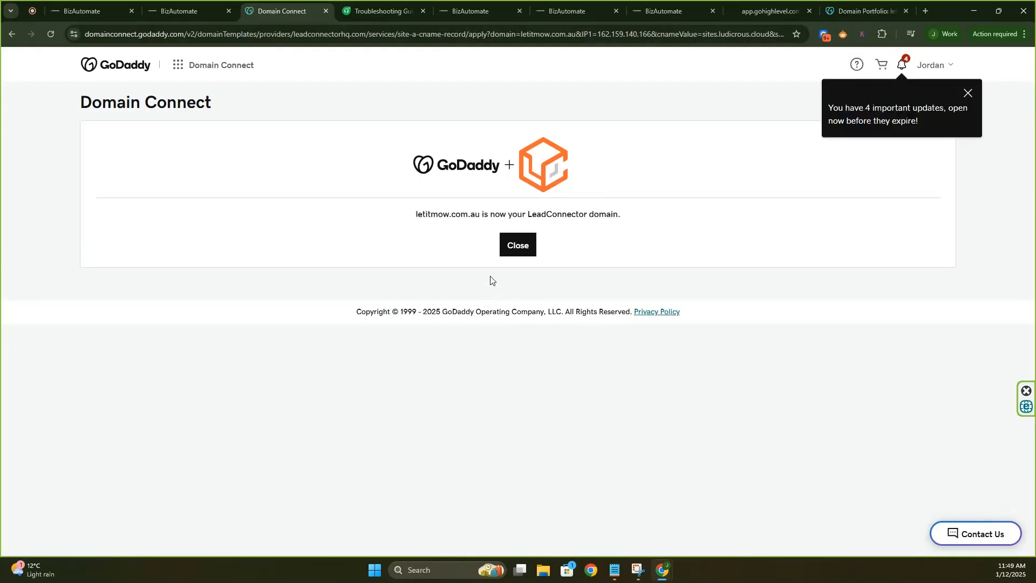
pyautogui.click(521, 250)
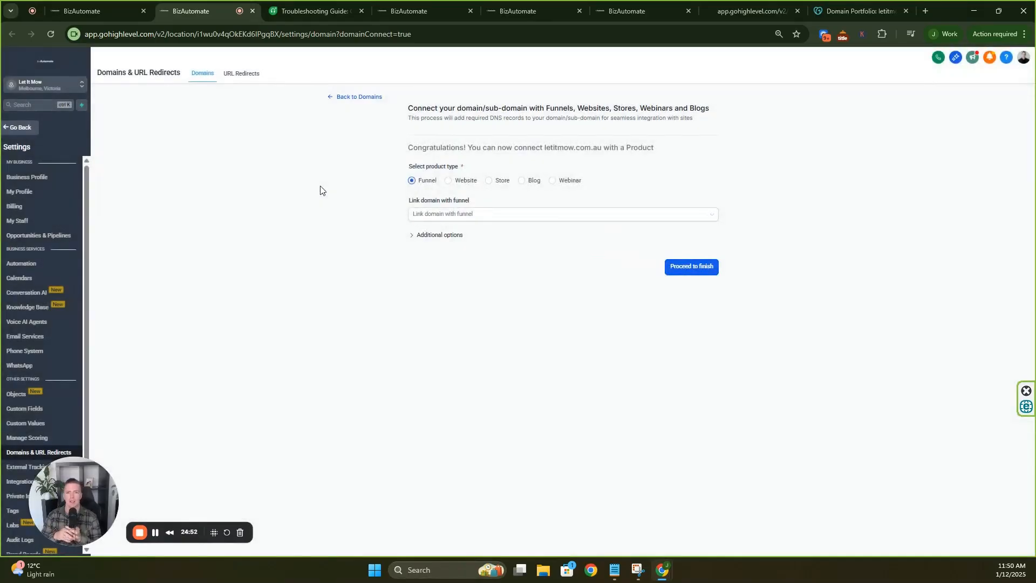
# - Link letitmow.com.au with the Landscape website as its connected product and finish the domain setup
pyautogui.click(465, 181)
pyautogui.click(487, 214)
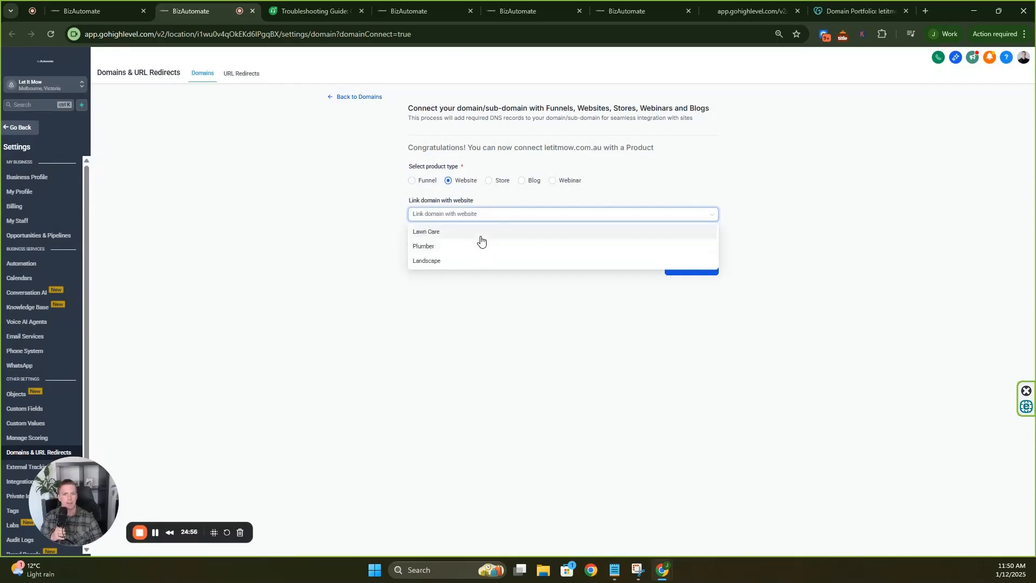
pyautogui.click(504, 261)
pyautogui.click(682, 304)
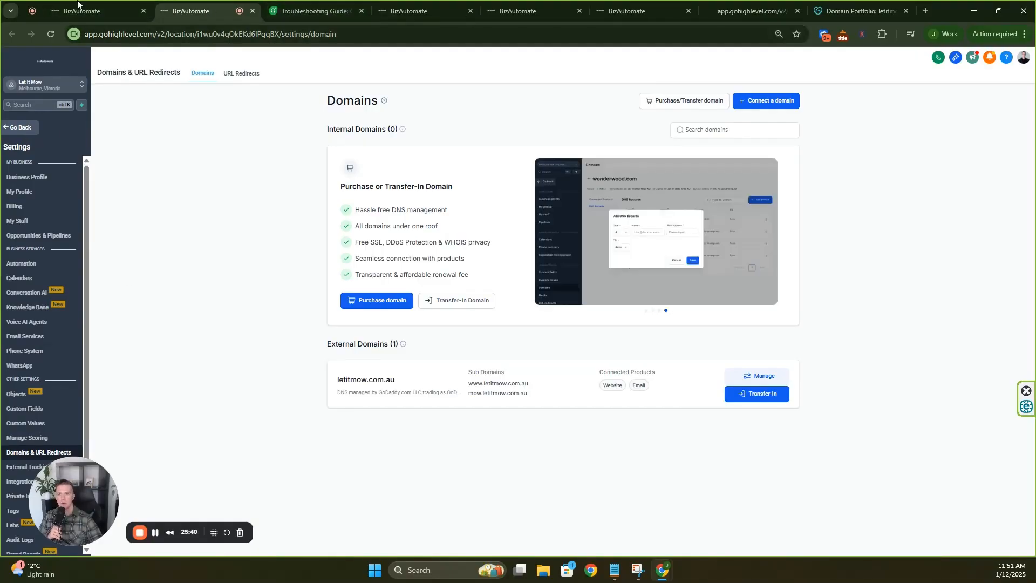
# - Return to the page builder, dismiss the domain selection and review the home page from the hero section to the customer reviews
pyautogui.click(80, 5)
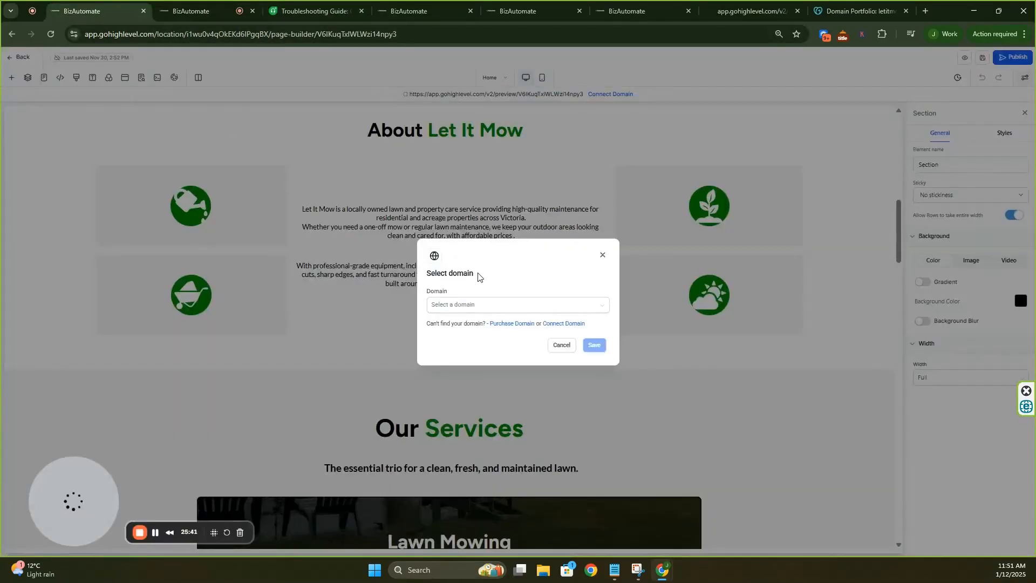
pyautogui.click(603, 255)
pyautogui.scroll(7, 487, 255)
pyautogui.scroll(-8, 483, 280)
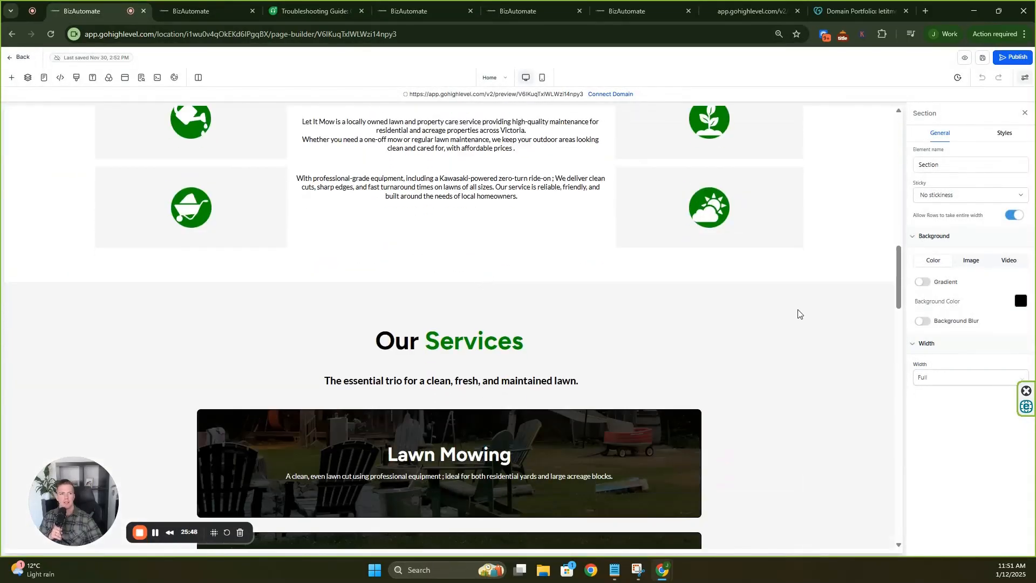
pyautogui.scroll(-10, 303, 200)
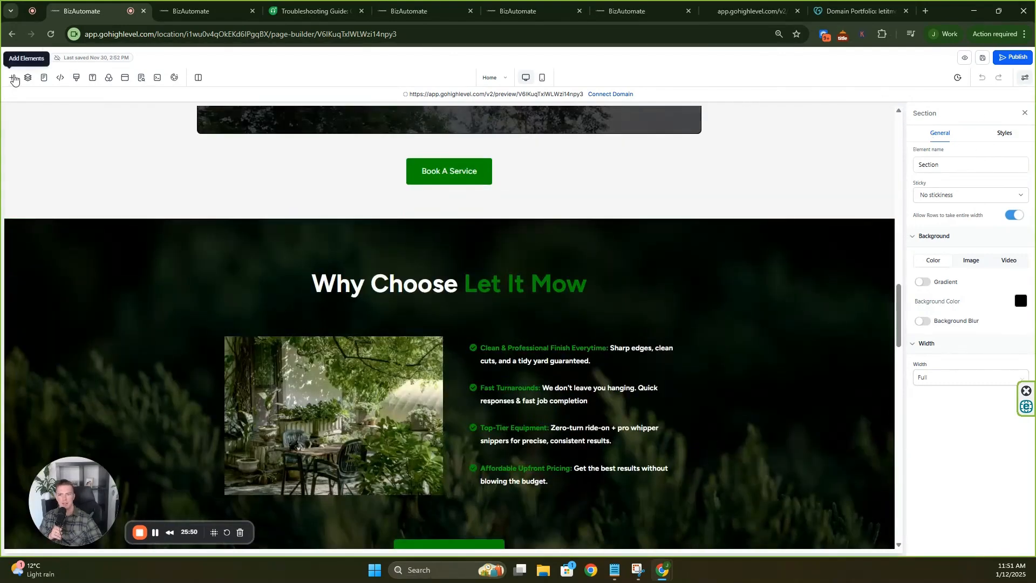
pyautogui.scroll(5, 131, 196)
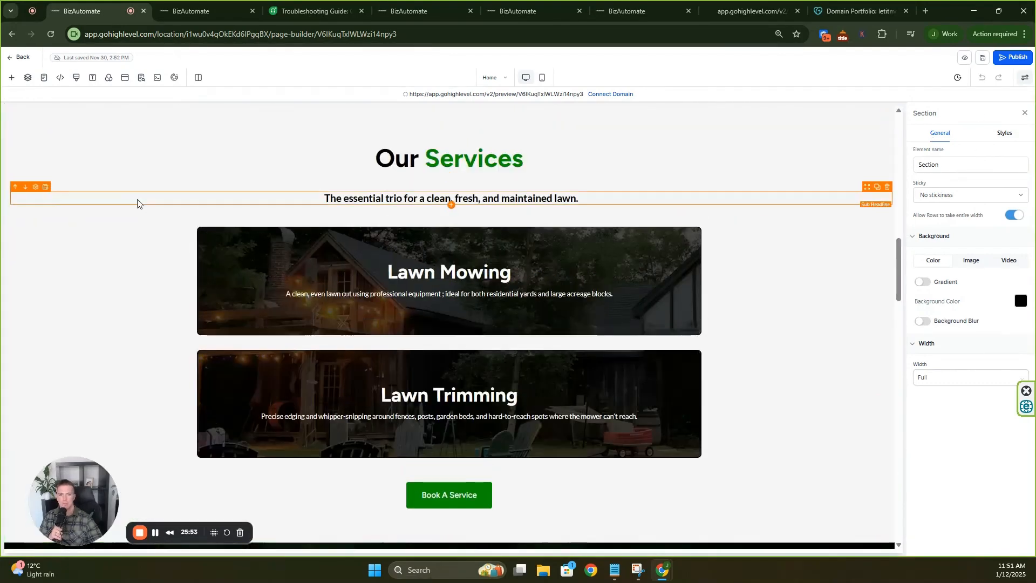
pyautogui.scroll(7, 131, 196)
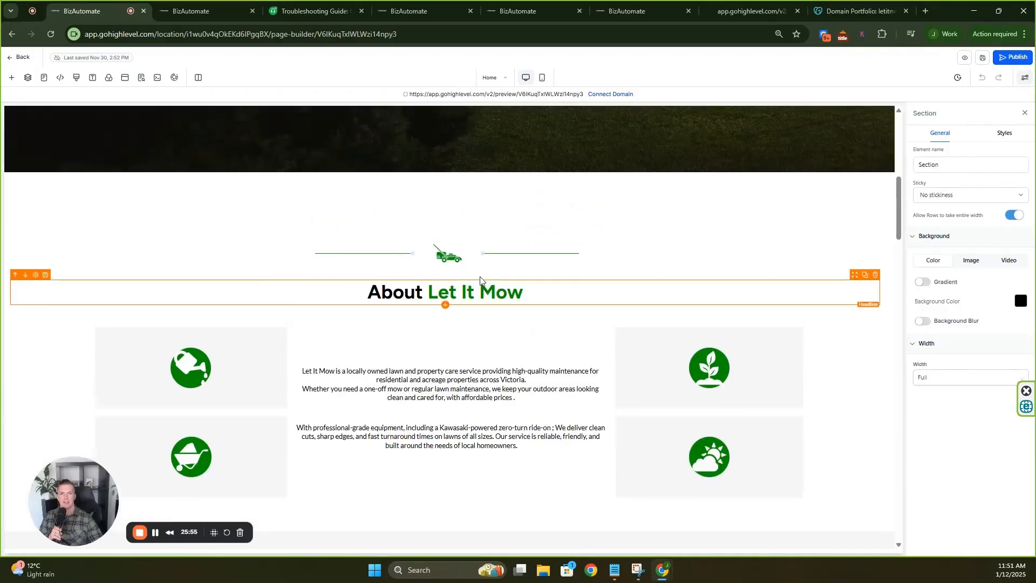
pyautogui.click(455, 293)
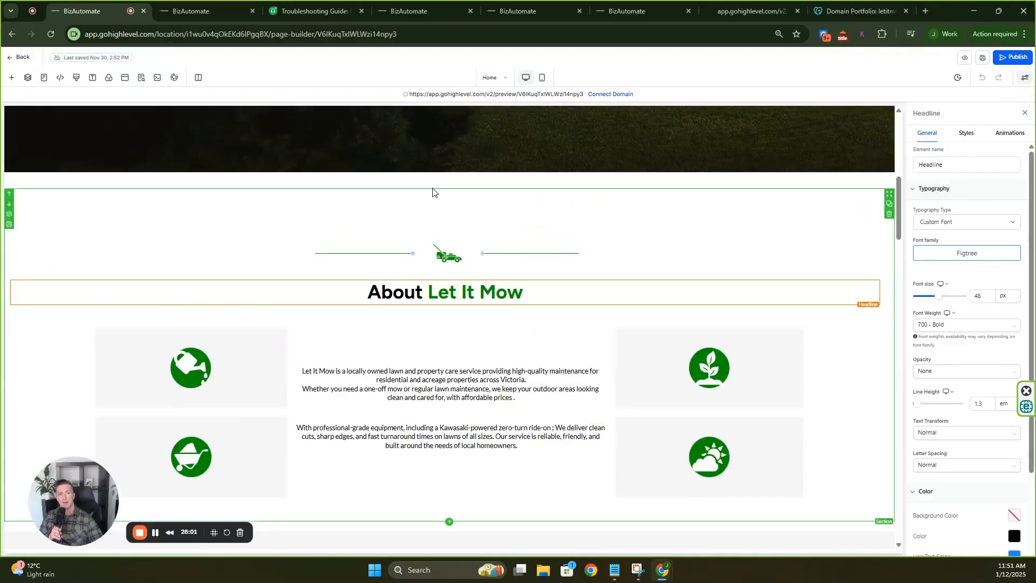
pyautogui.scroll(-15, 523, 387)
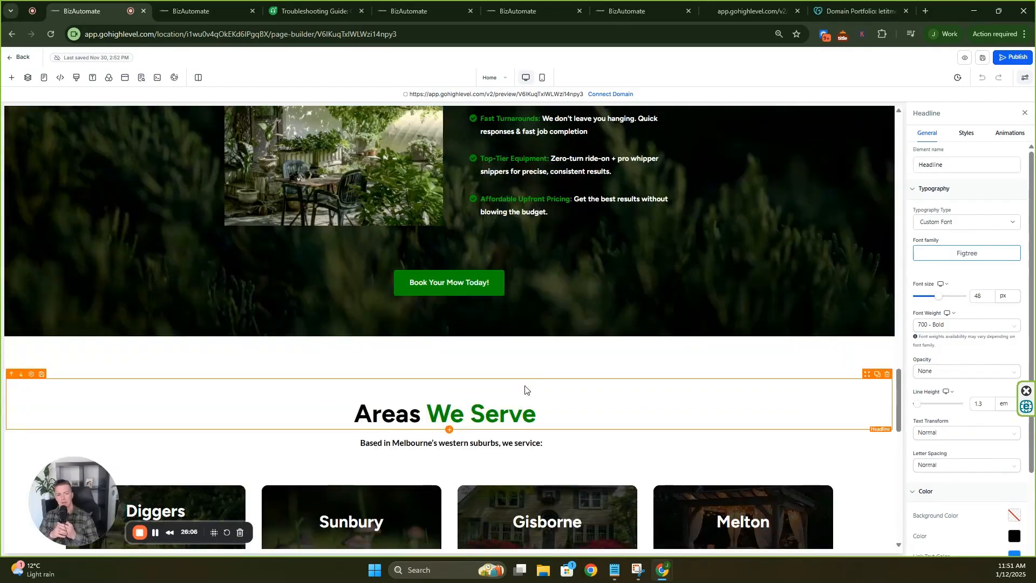
pyautogui.scroll(-5, 526, 390)
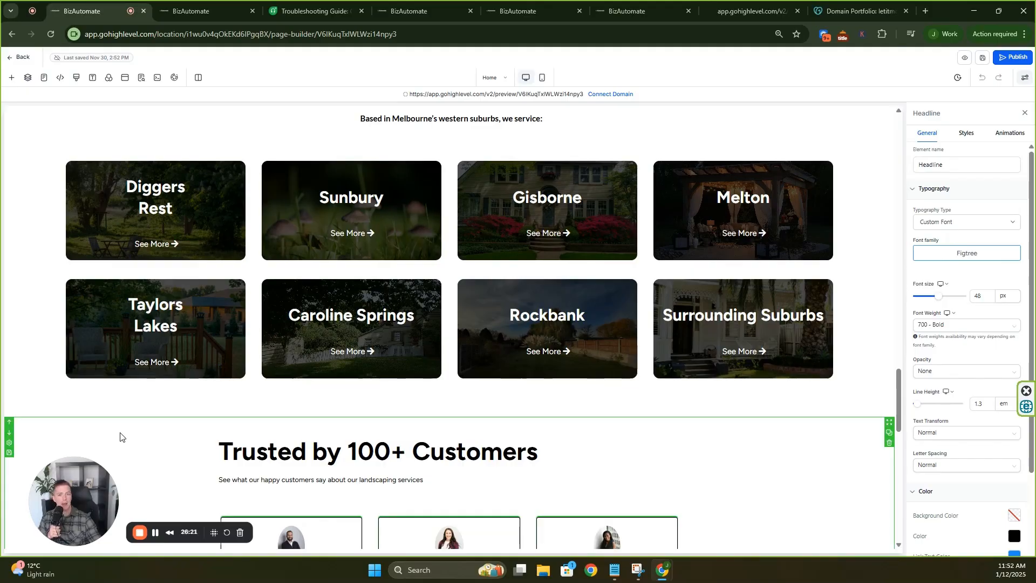
pyautogui.scroll(8, 389, 387)
pyautogui.scroll(6, 390, 387)
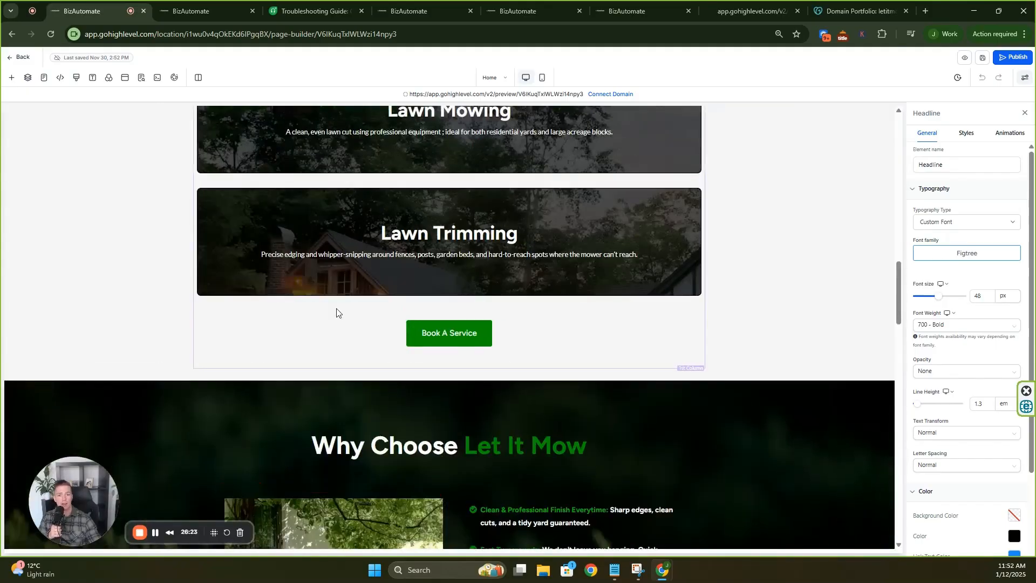
pyautogui.scroll(11, 336, 309)
pyautogui.scroll(7, 329, 306)
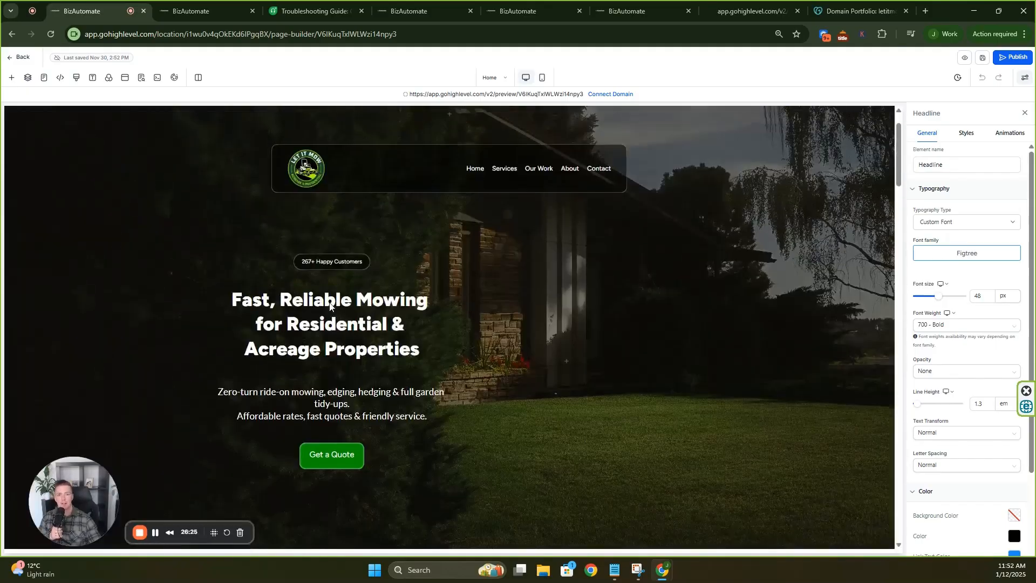